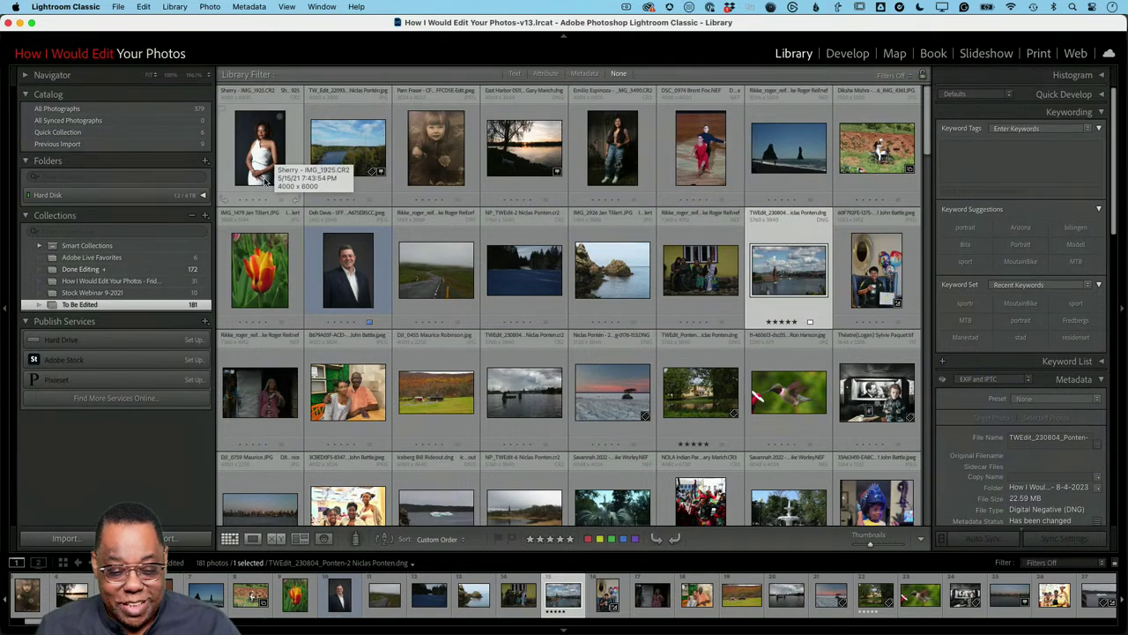
Open the white-dress studio portrait from the grid and bring it into the Develop module.
double_click(269, 173)
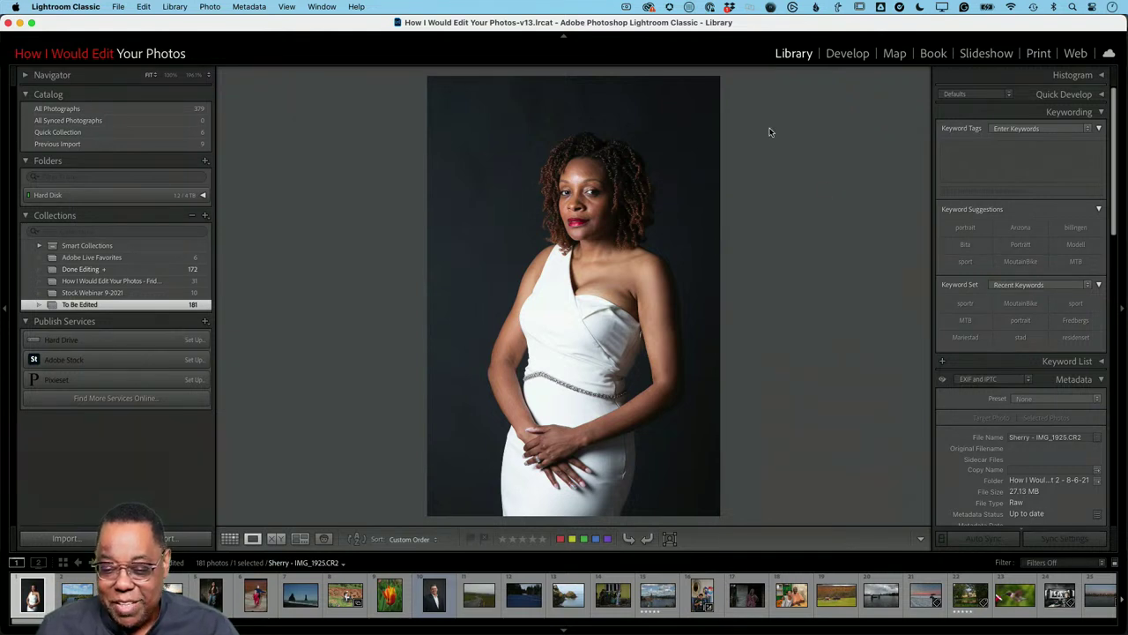
click(846, 60)
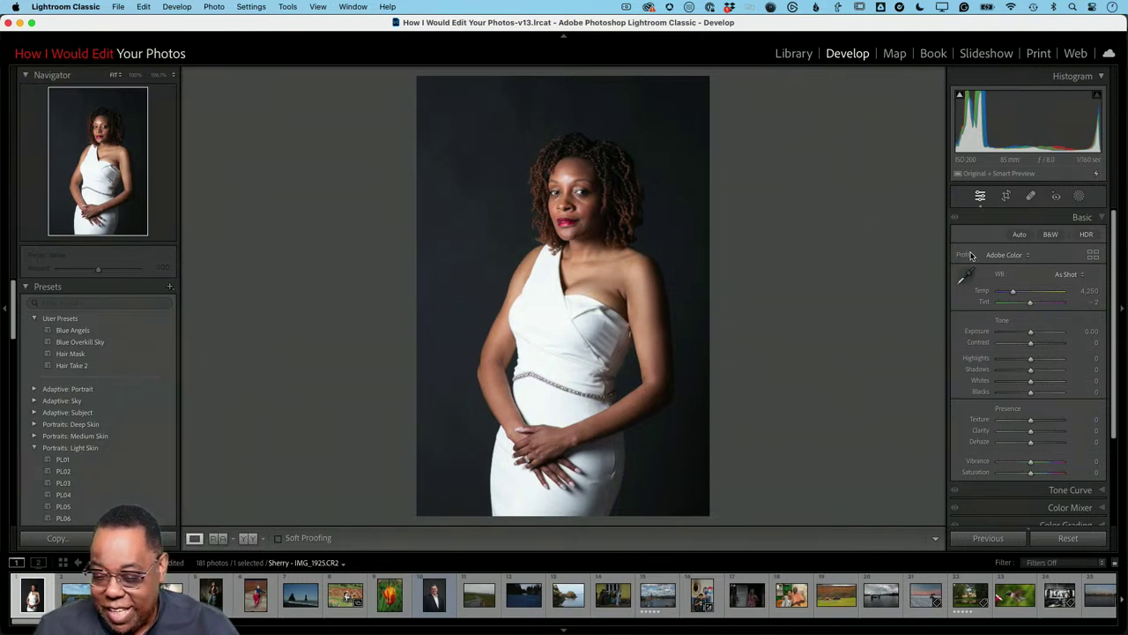
Compare the Adobe Portrait and Camera Portrait profiles, settling on Adobe Portrait.
click(1002, 256)
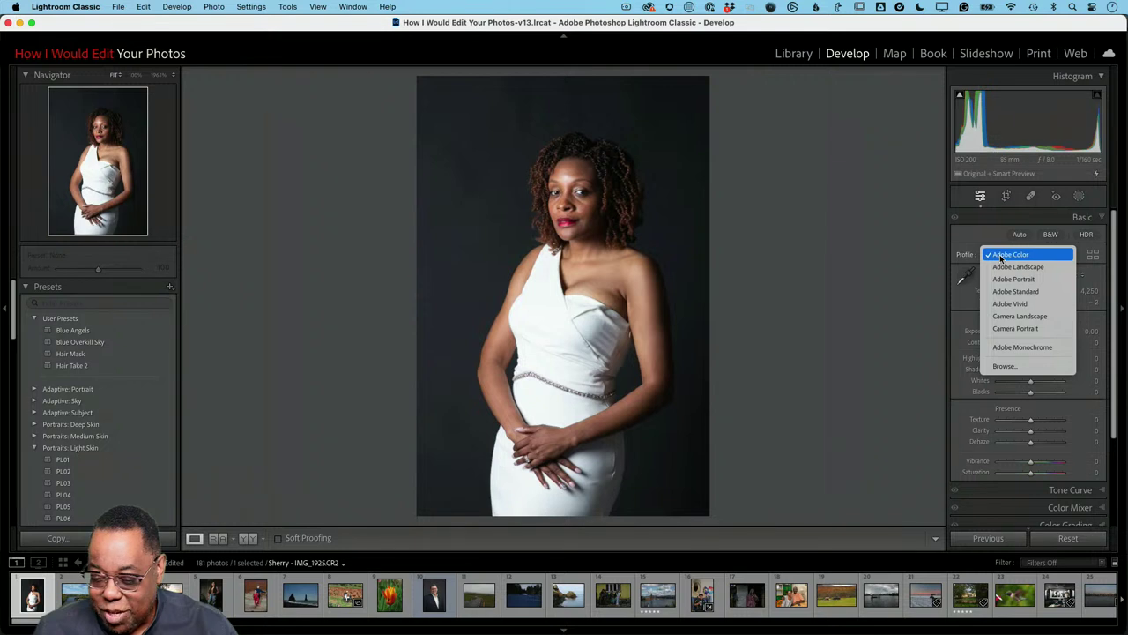
click(1003, 280)
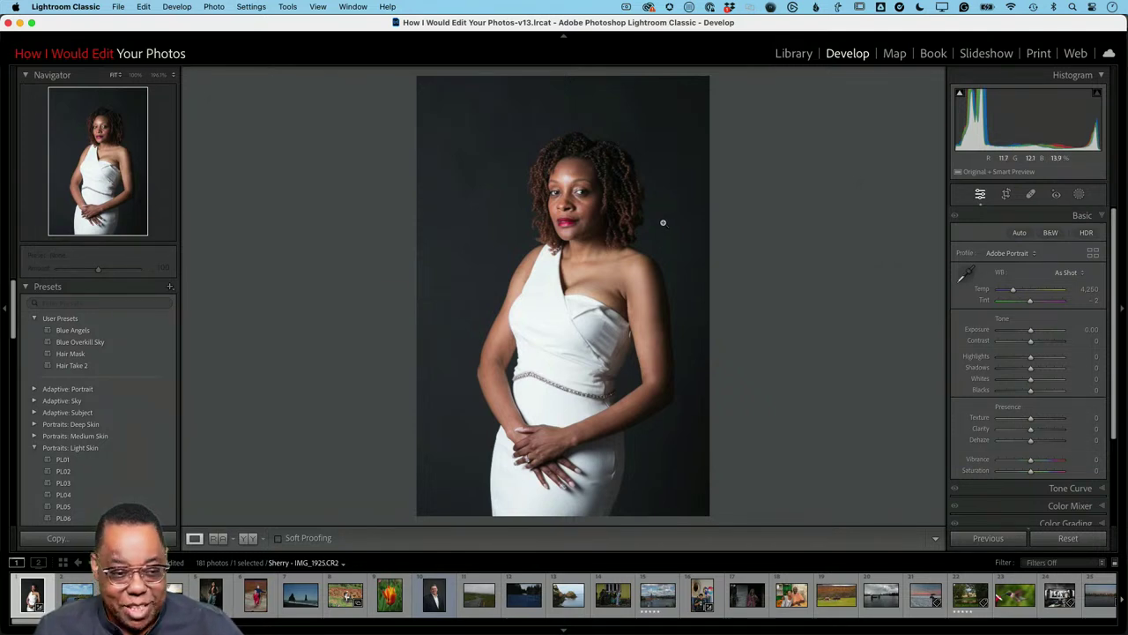
click(1007, 253)
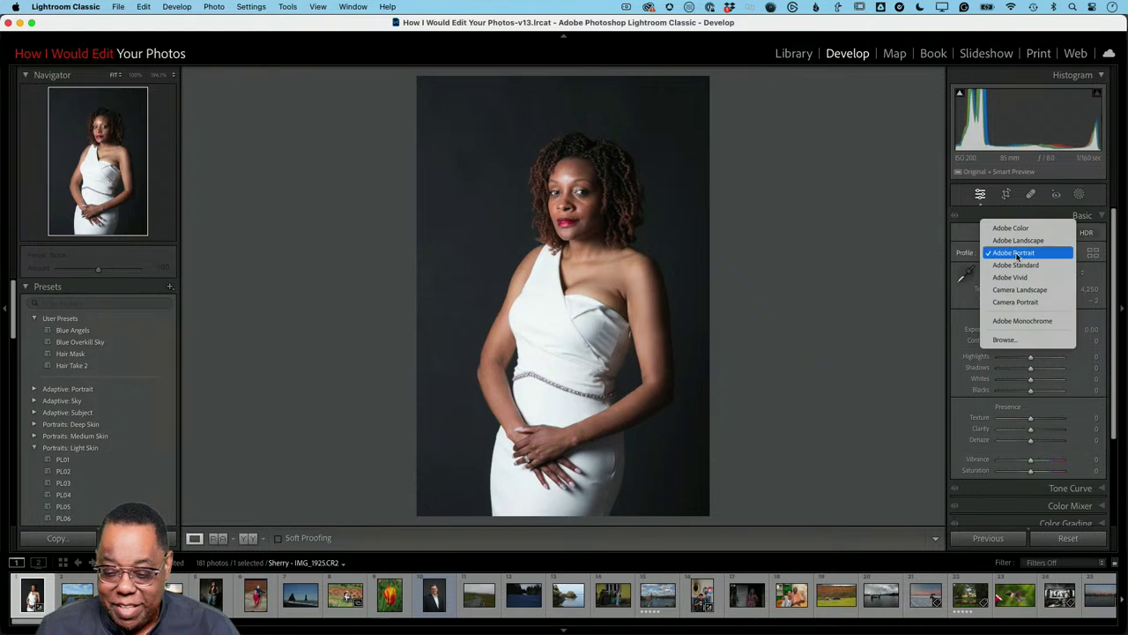
click(1012, 301)
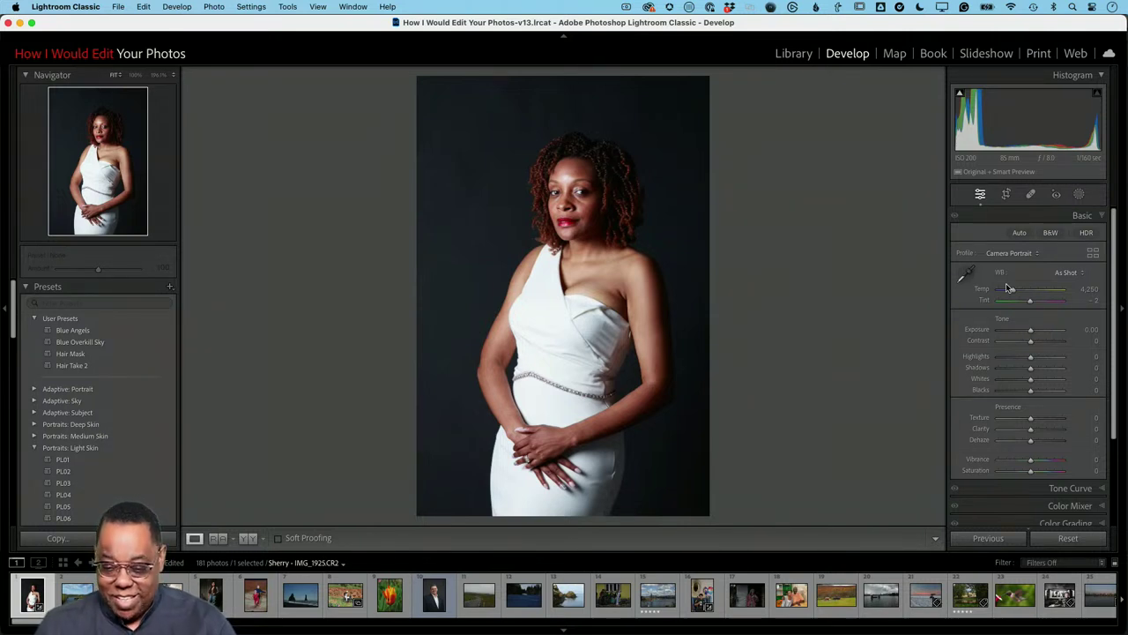
click(1010, 255)
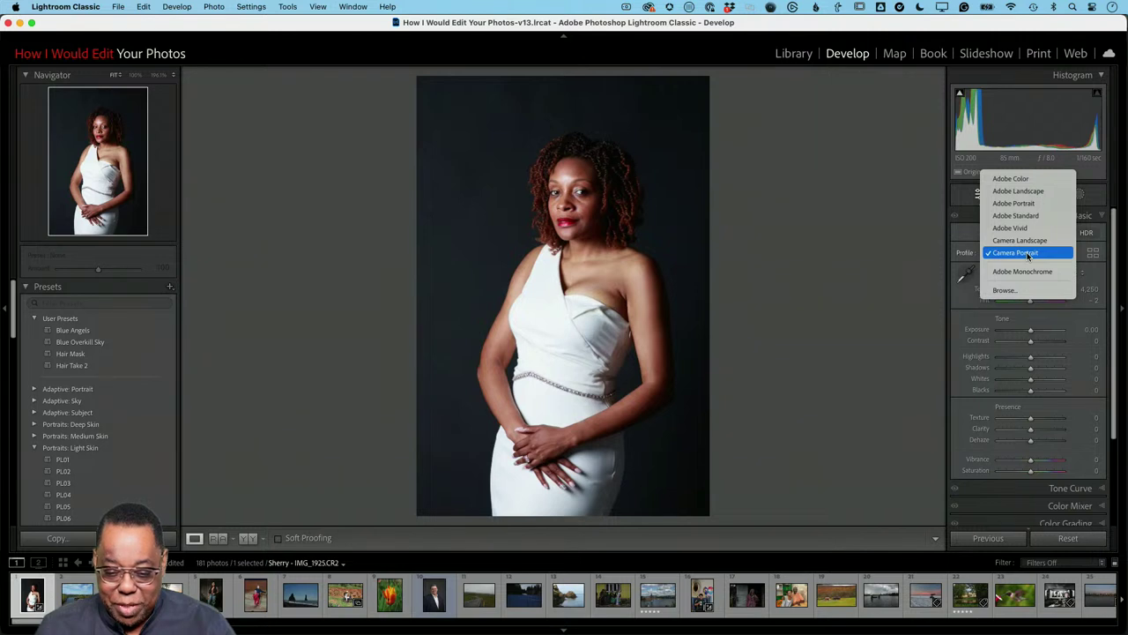
click(1020, 204)
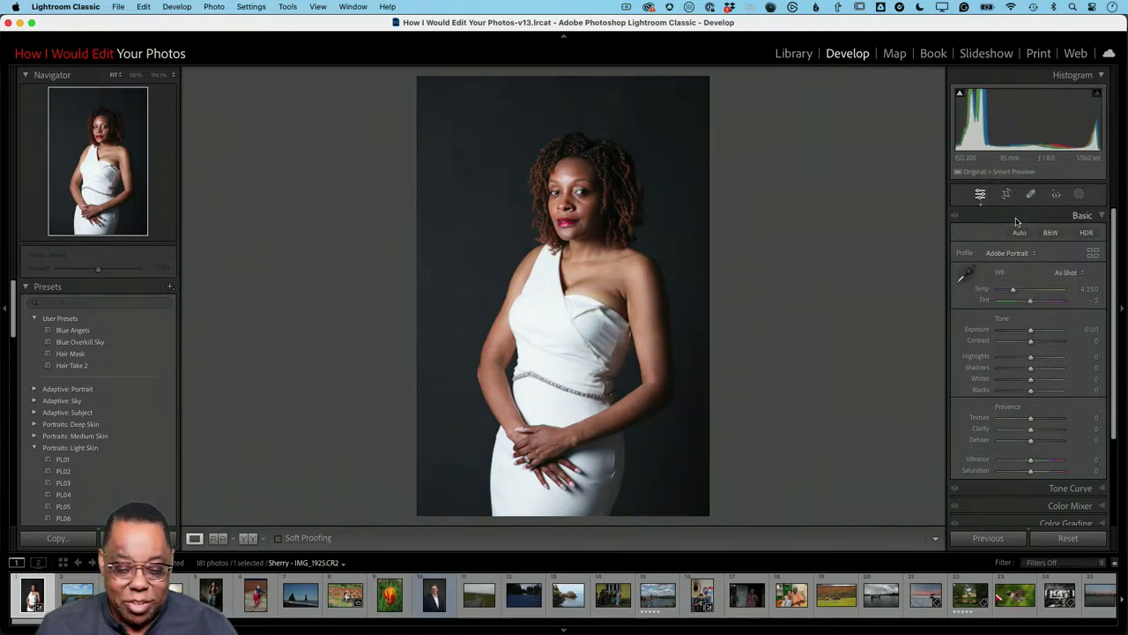
click(1022, 254)
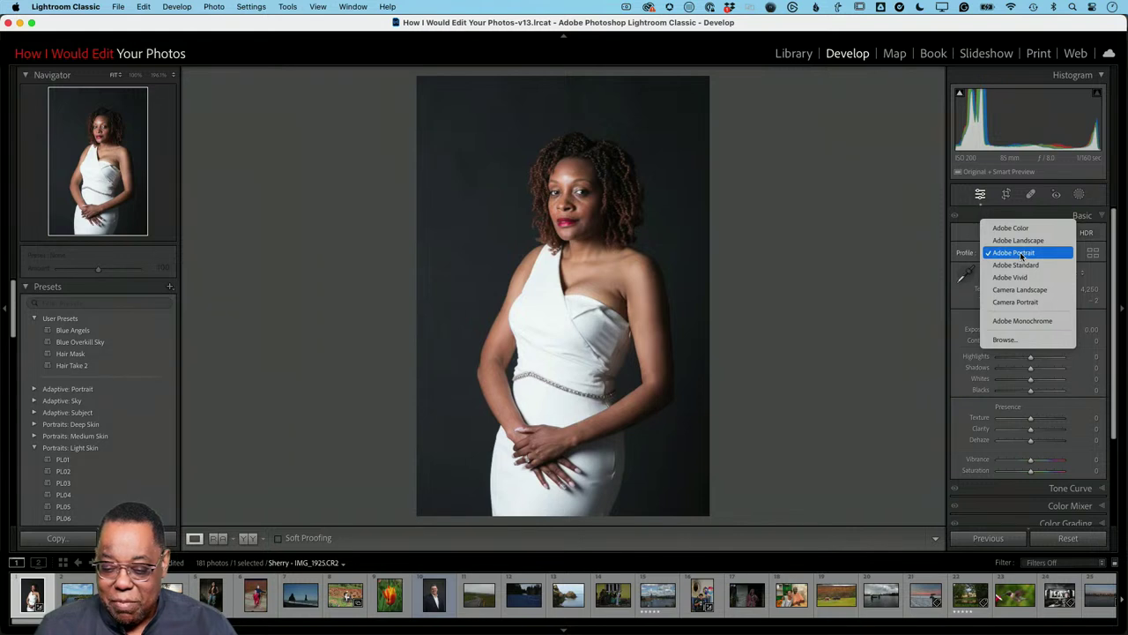
click(1022, 254)
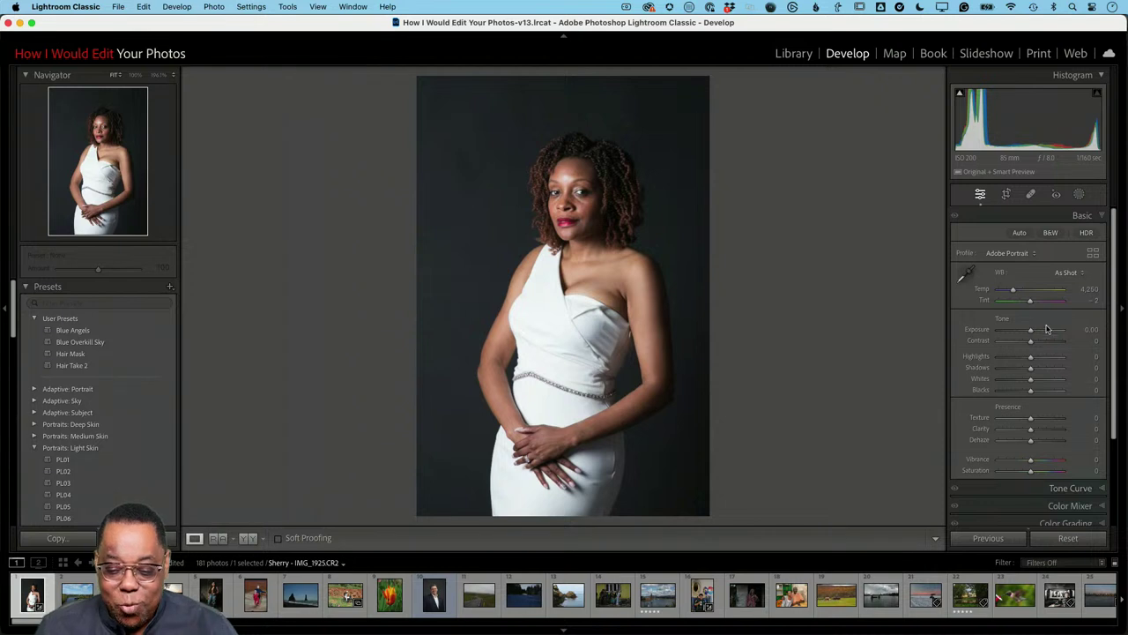
Apply Auto tone, then lift Blacks to +26 while checking hair shadows at 1:1.
click(1021, 235)
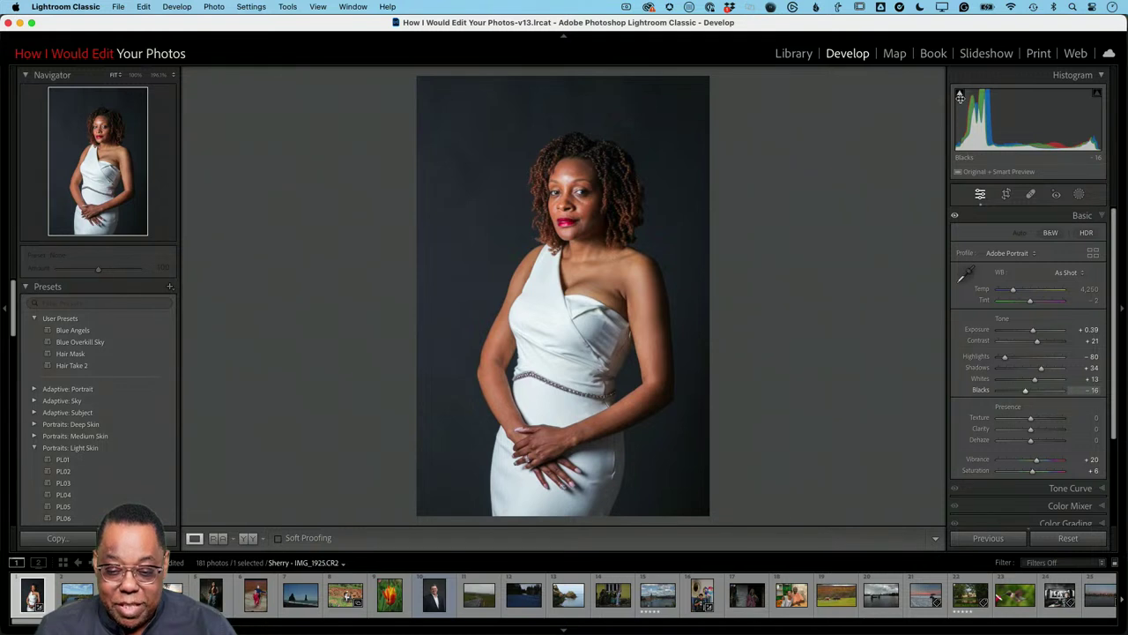
mouse_move(960, 95)
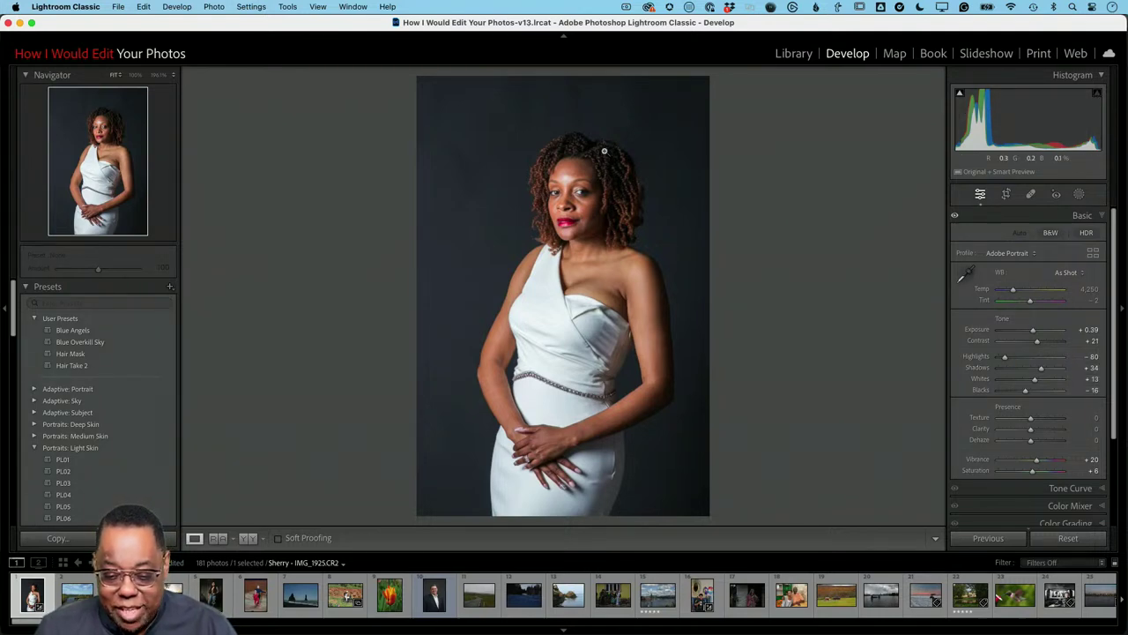
click(609, 148)
mouse_move(959, 95)
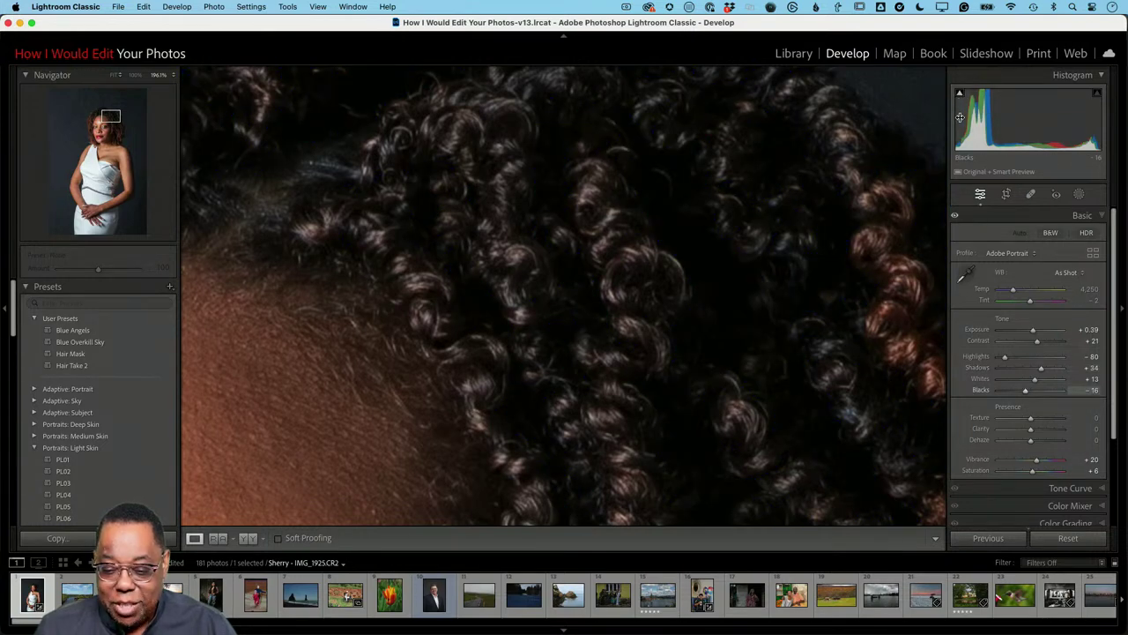
mouse_move(981, 115)
mouse_down()
mouse_move(993, 114)
mouse_move(968, 115)
mouse_move(989, 114)
mouse_up()
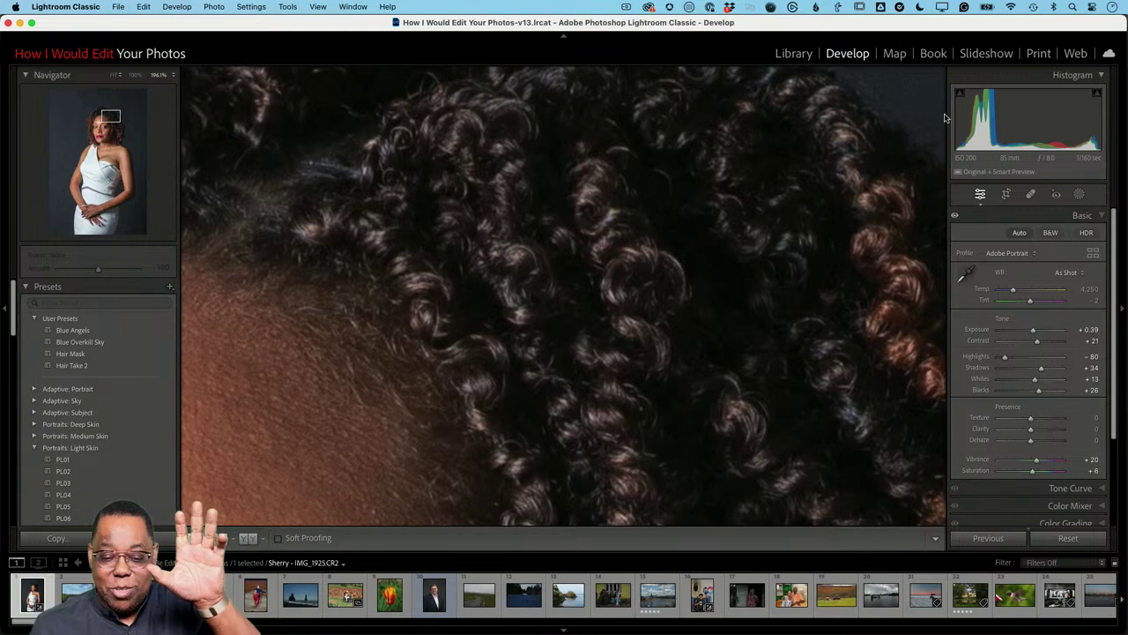
click(708, 244)
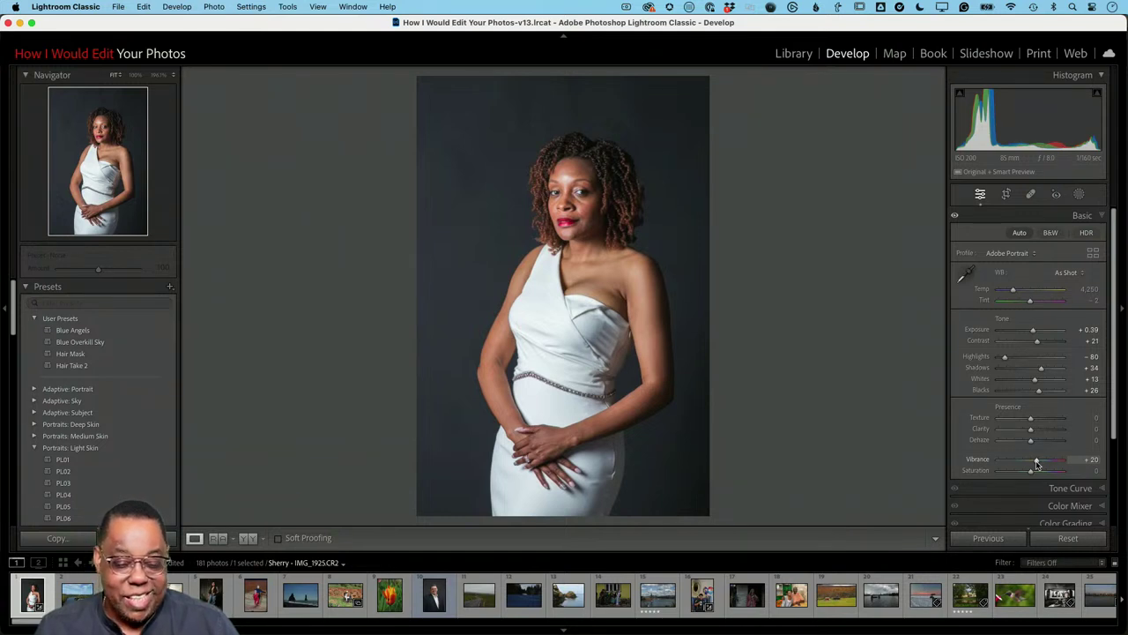
Reset Vibrance to 0 and expand the Detail panel's sharpening and noise reduction settings.
double_click(1037, 462)
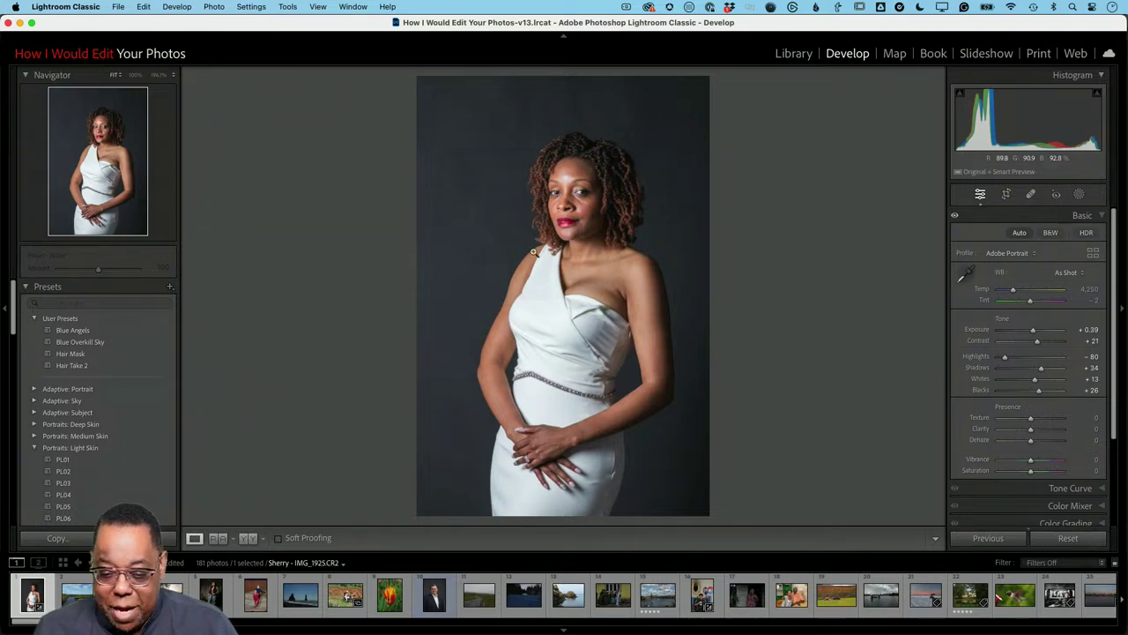
click(574, 206)
scroll(725, 261, up, 5)
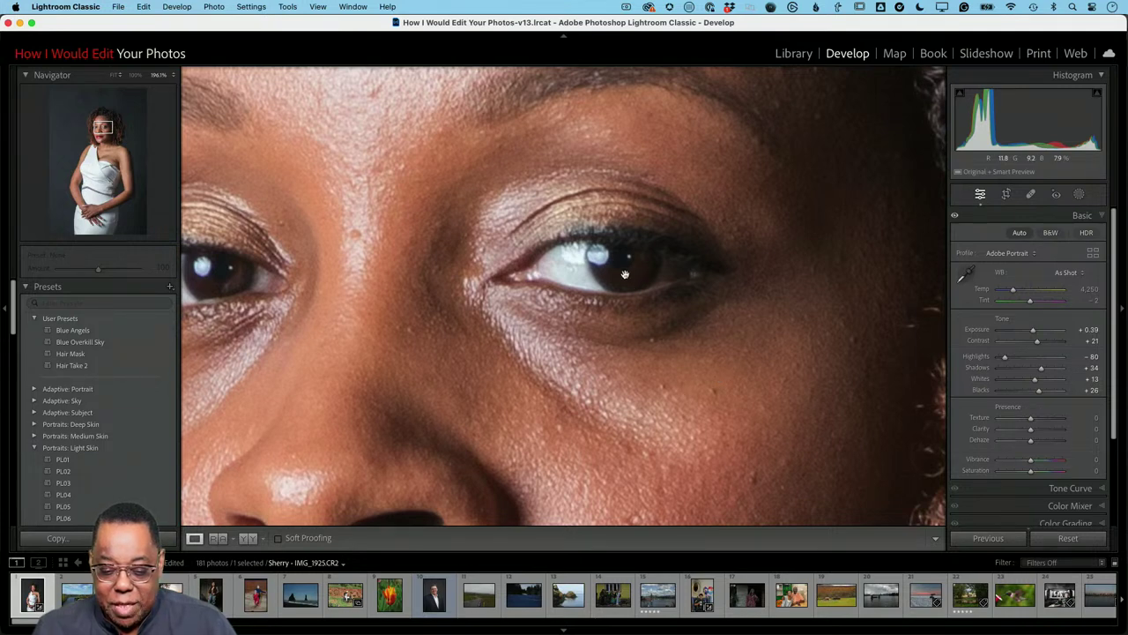
scroll(1053, 465, down, 5)
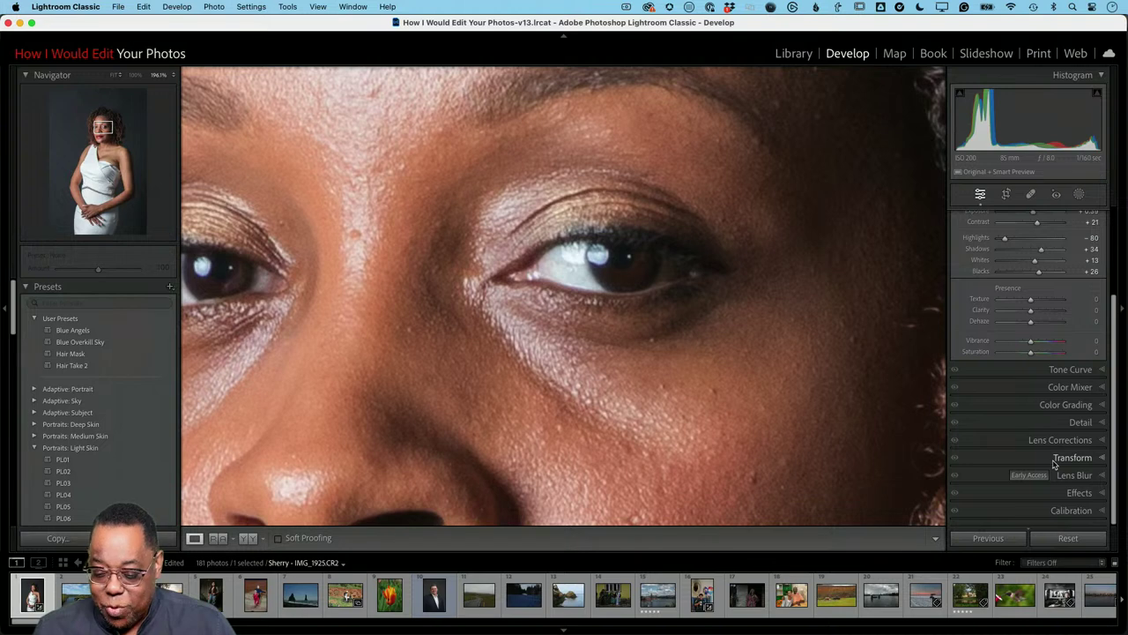
click(1102, 425)
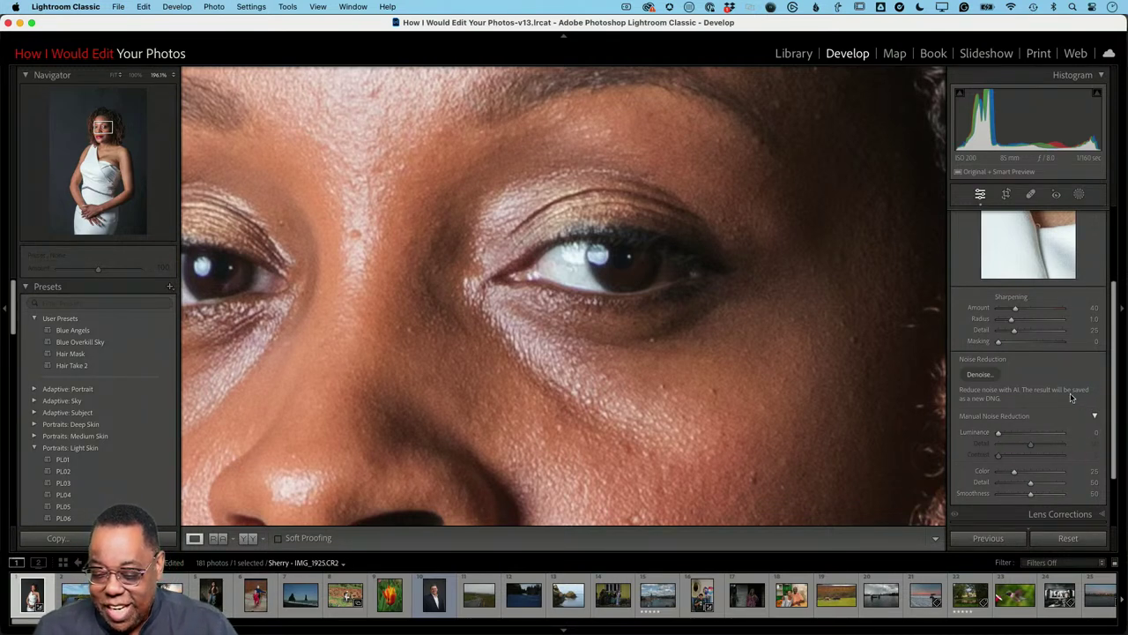
scroll(1070, 393, up, 3)
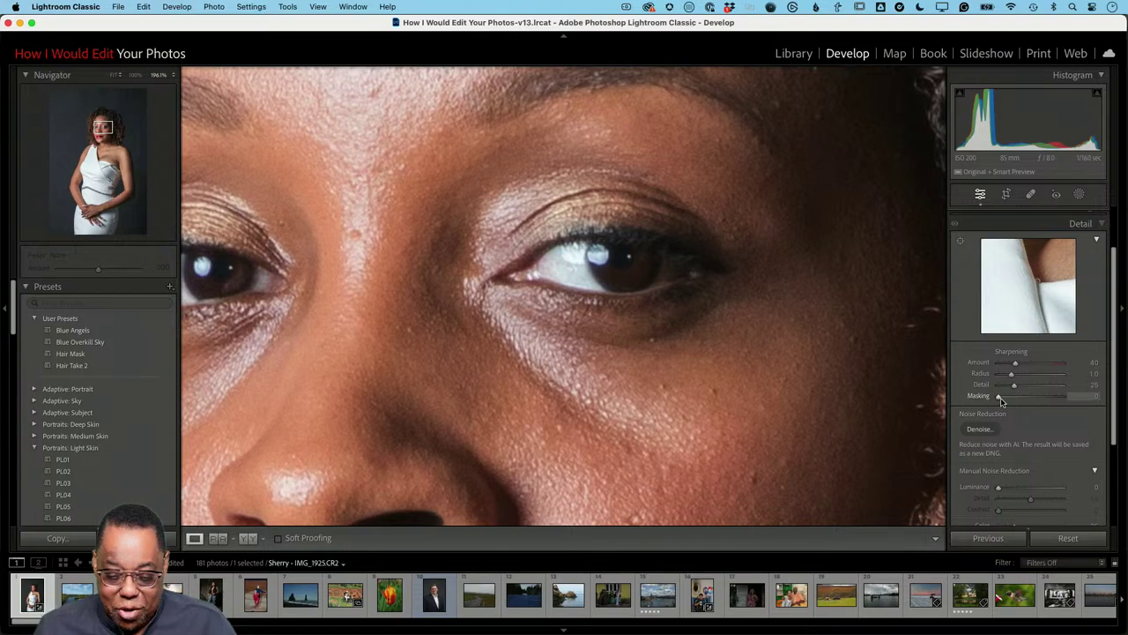
Raise sharpening Masking to 96 using the Alt mask preview.
key(alt)
mouse_move(1000, 402)
mouse_down()
mouse_move(1089, 404)
mouse_move(988, 408)
mouse_up()
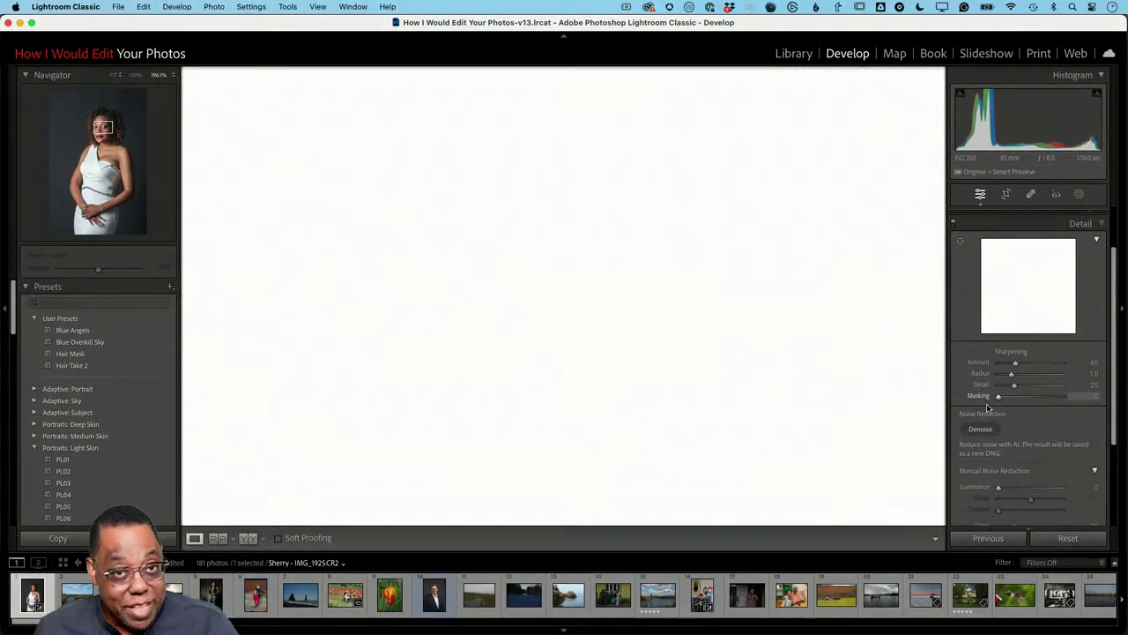
drag(991, 402, 1087, 402)
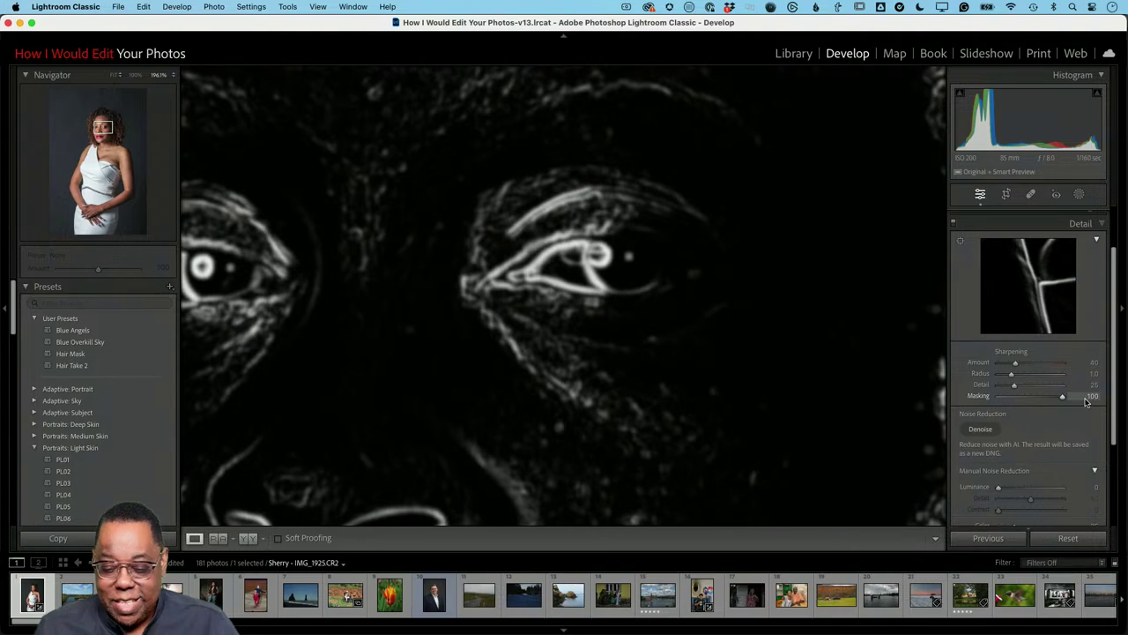
drag(1087, 402, 1061, 402)
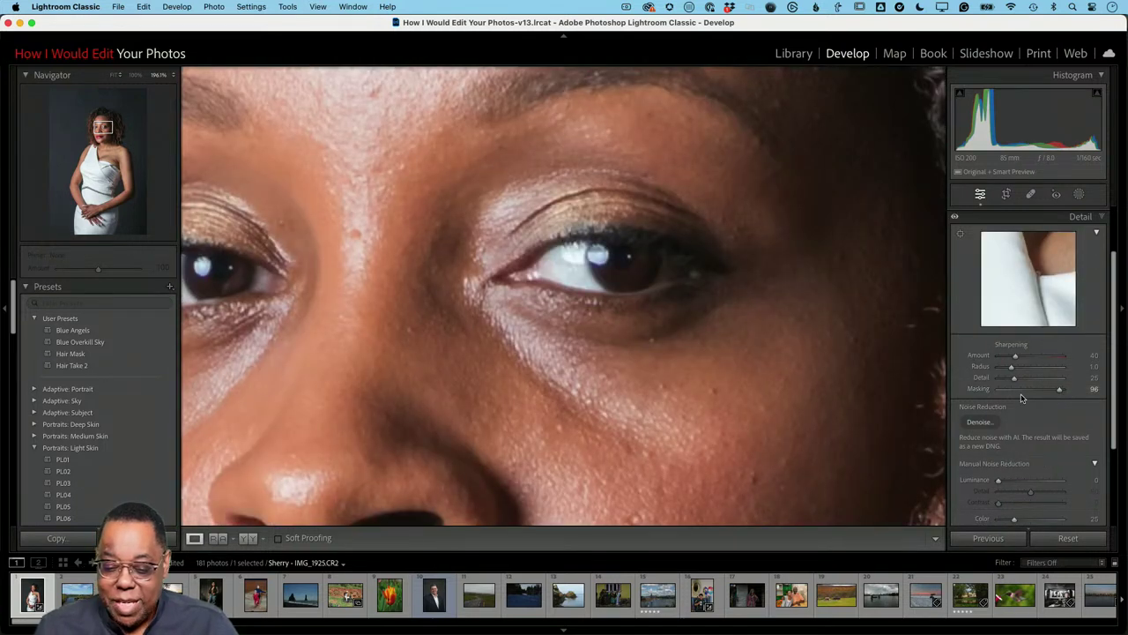
Set the sharpening Amount to 70 after testing it at 150.
drag(1017, 356, 986, 371)
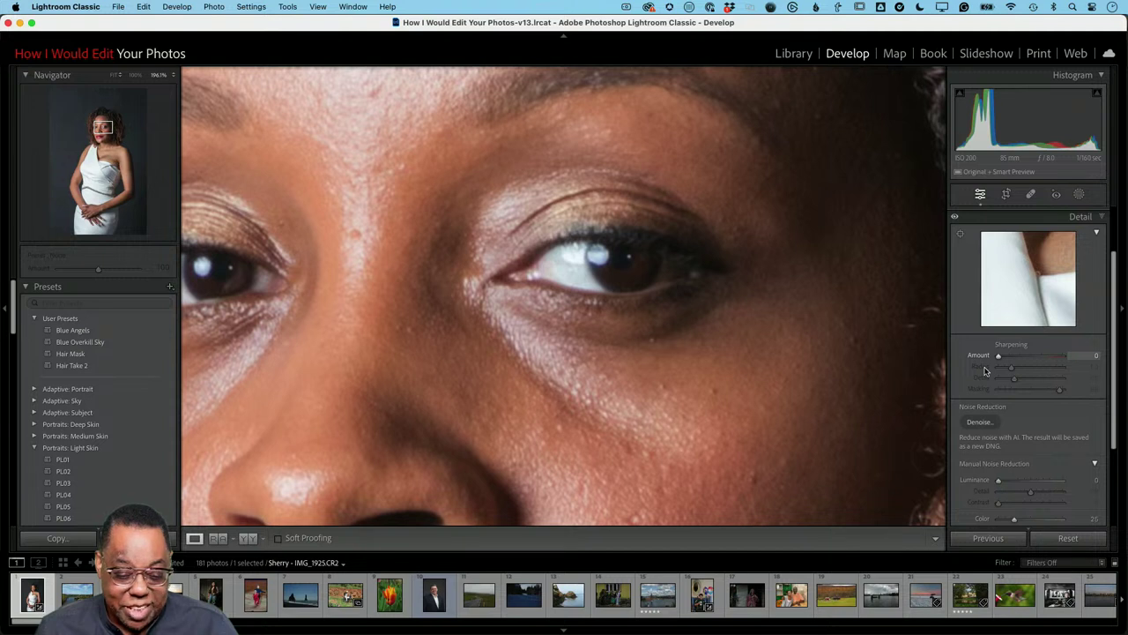
drag(986, 371, 1072, 359)
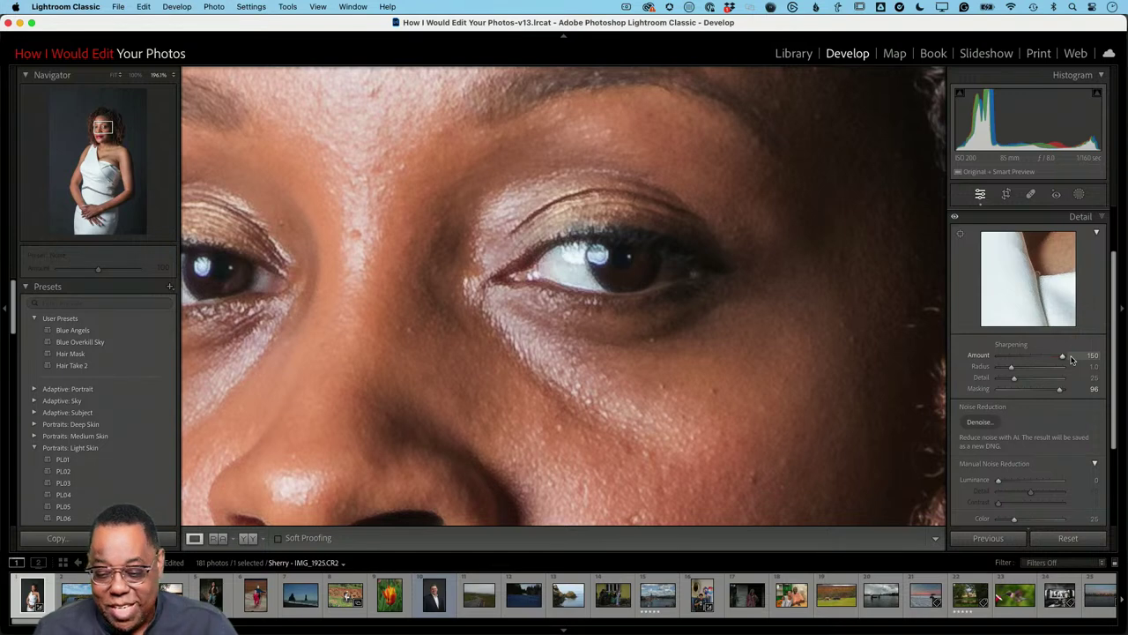
drag(1071, 360, 1033, 366)
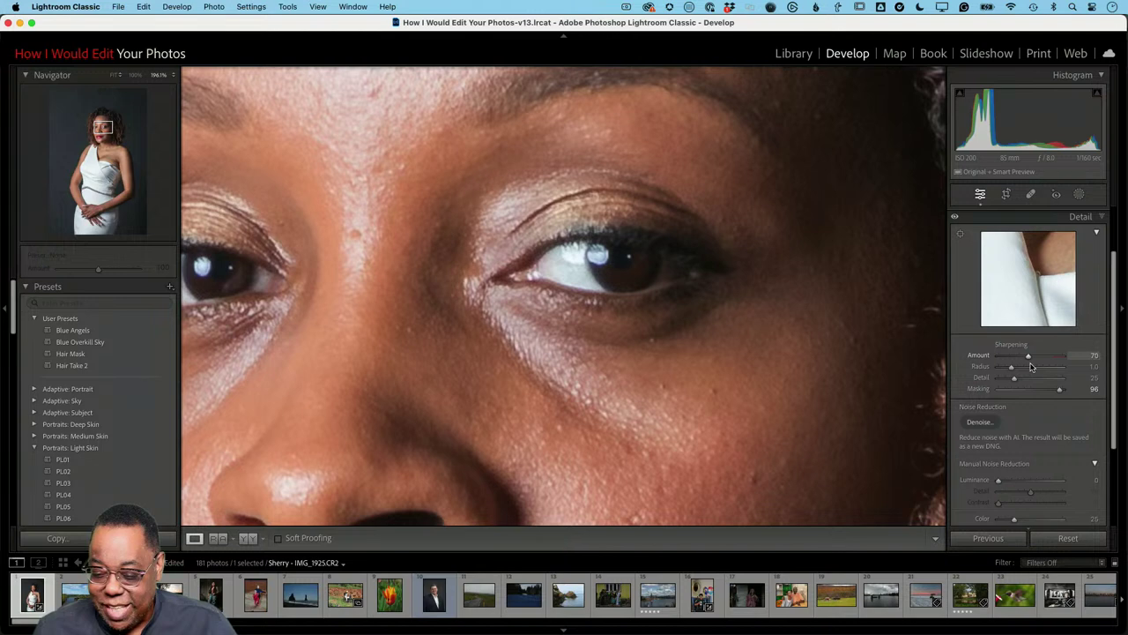
drag(1033, 365, 1029, 365)
click(738, 342)
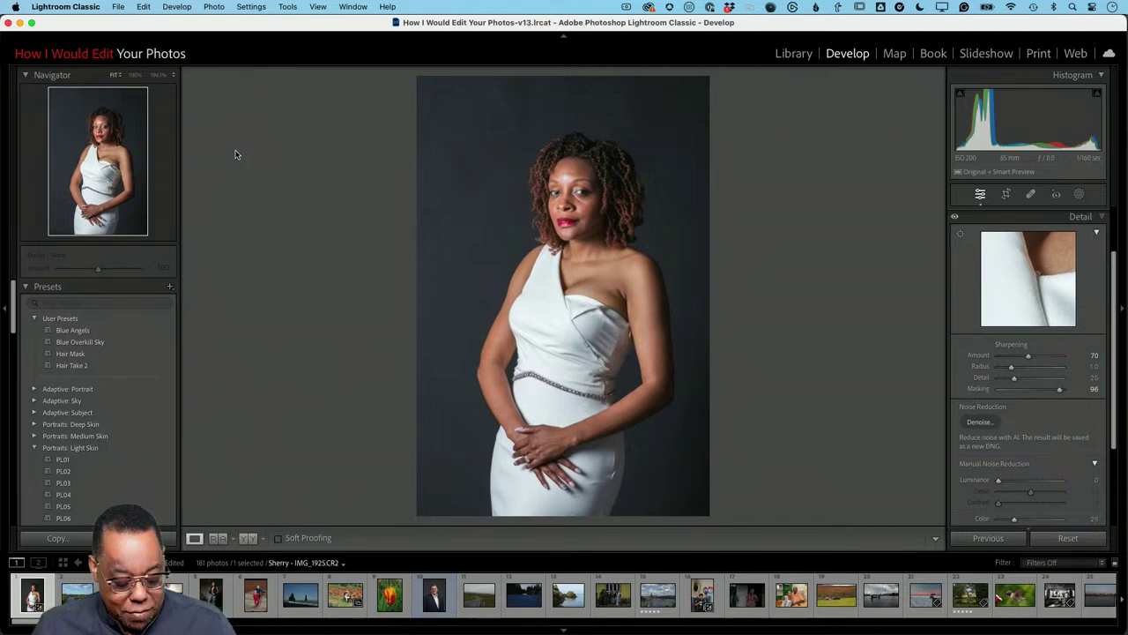
Switch to Photoshop's portrait document and select the Move tool.
key(super+Tab)
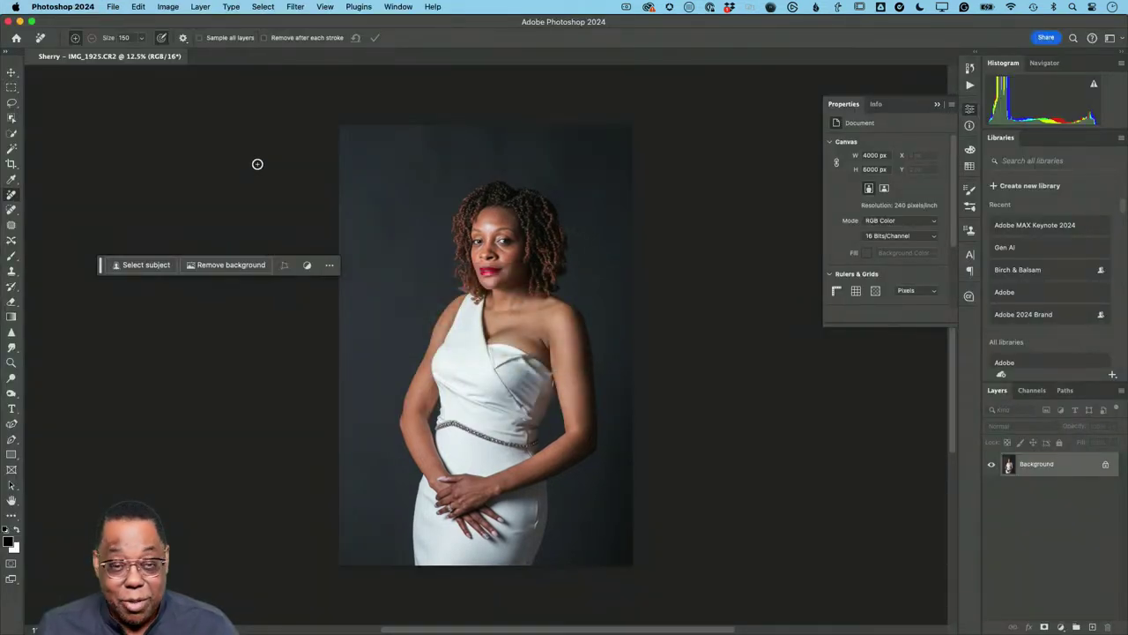
click(12, 73)
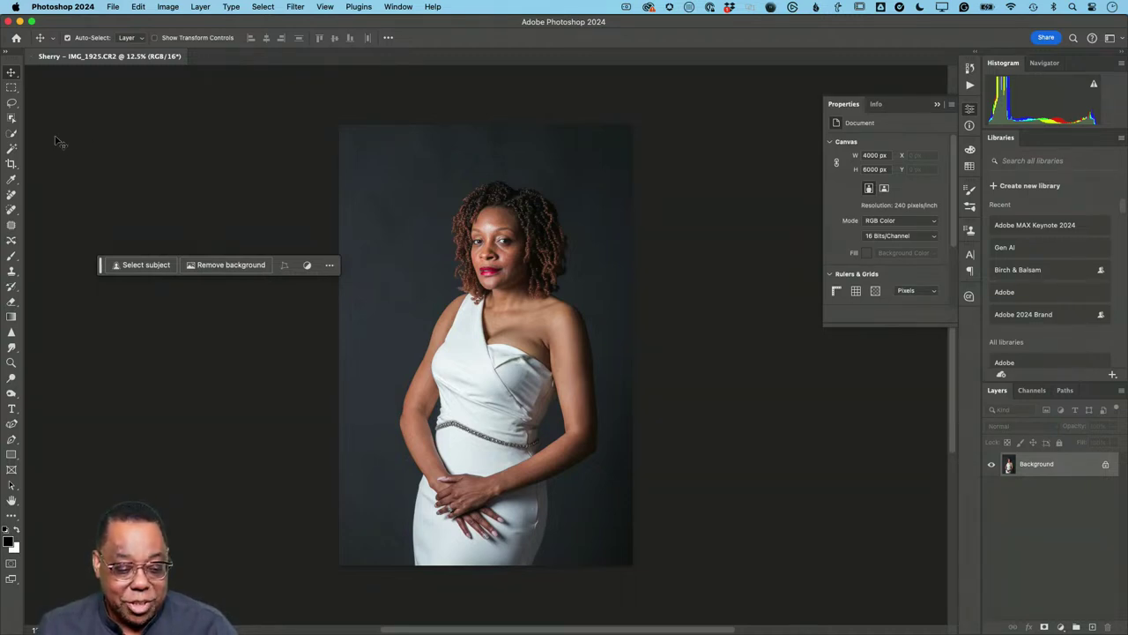
Pick the Crop tool with the 4 x 5 in 300 ppi preset.
click(12, 165)
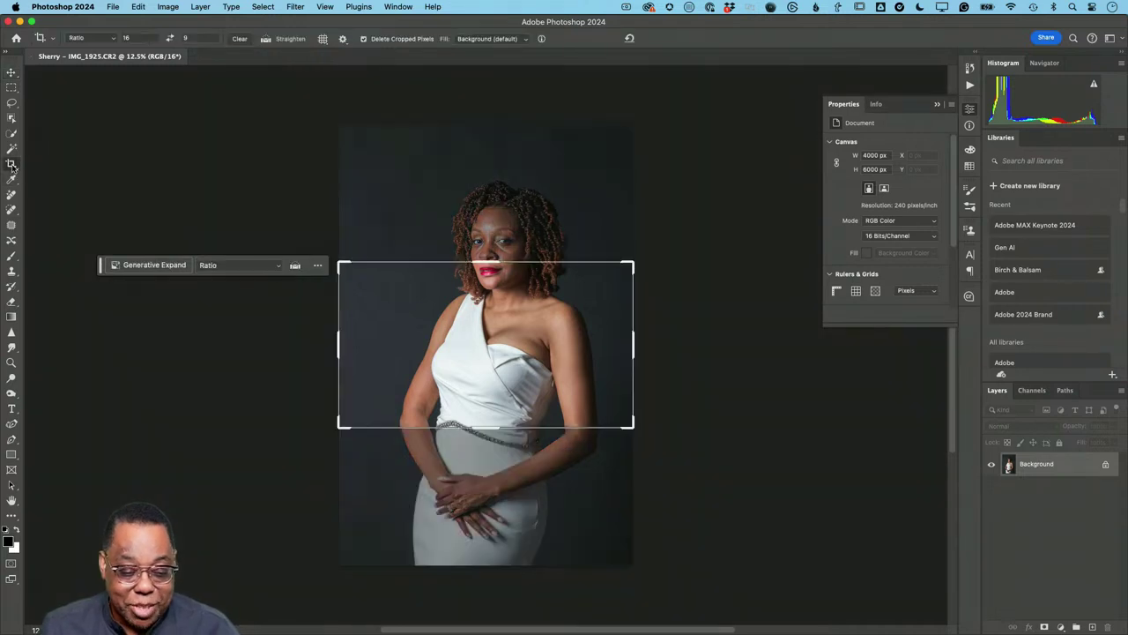
click(113, 41)
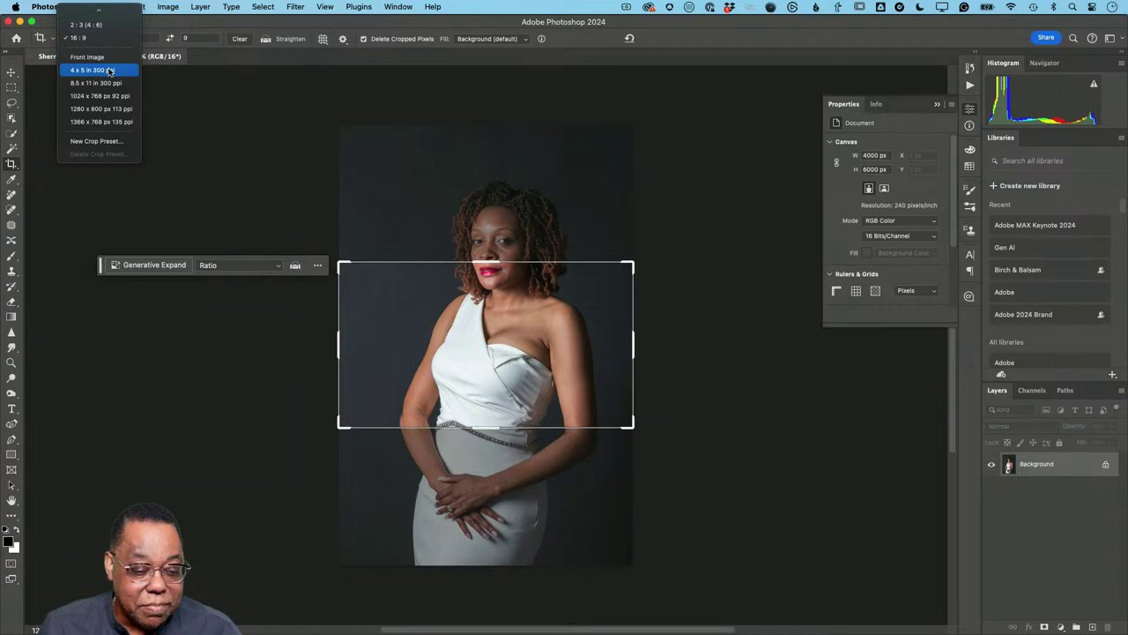
click(109, 70)
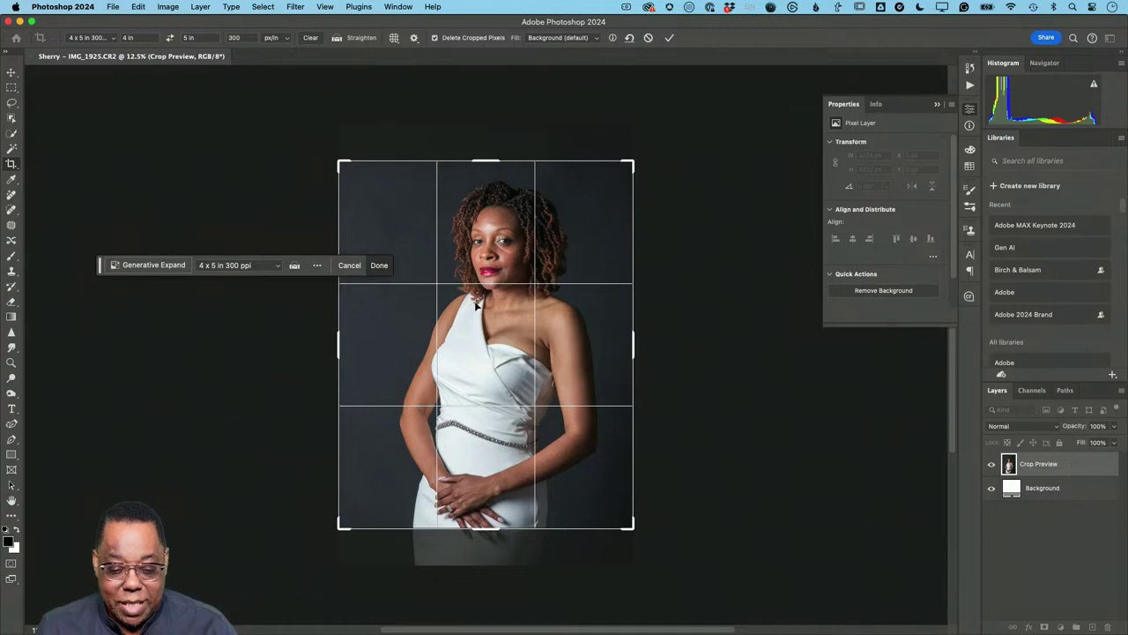
Reposition the photo in the 4x5 crop and widen the frame past its left edge.
mouse_move(478, 311)
mouse_down()
mouse_move(467, 231)
mouse_move(480, 295)
mouse_up()
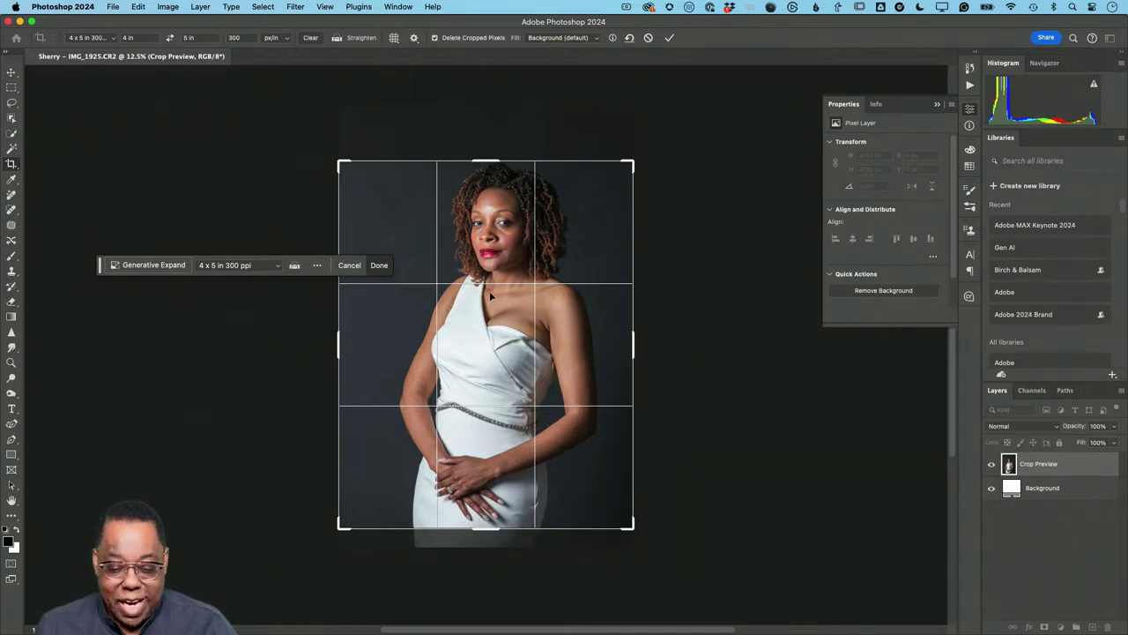
mouse_move(491, 297)
mouse_down()
mouse_move(489, 279)
mouse_move(490, 354)
mouse_move(492, 313)
mouse_up()
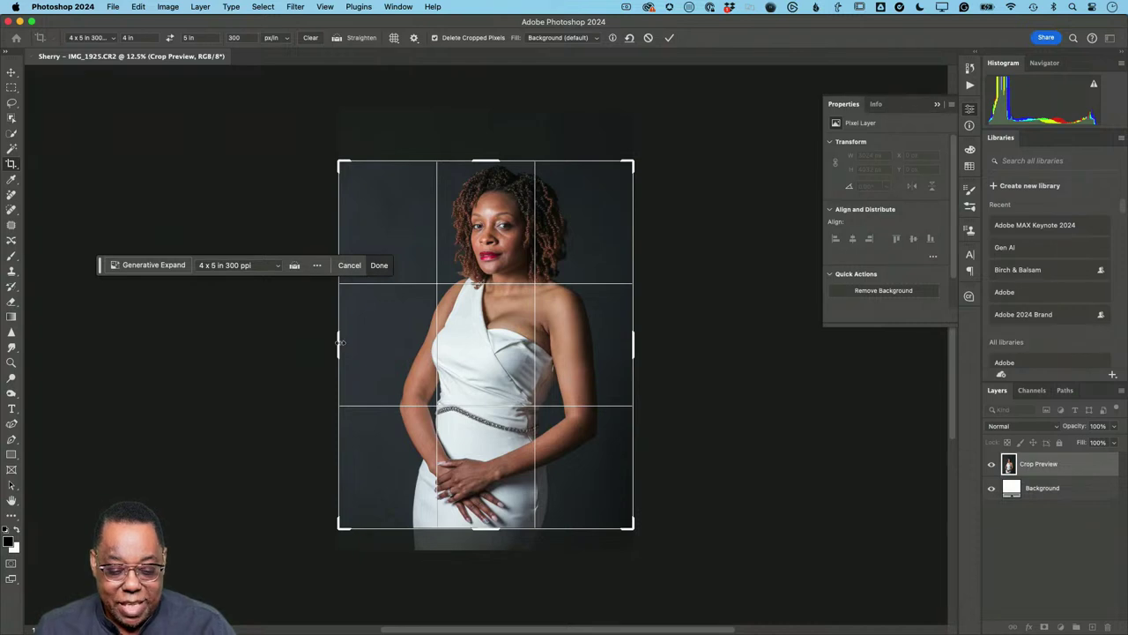
drag(341, 344, 326, 342)
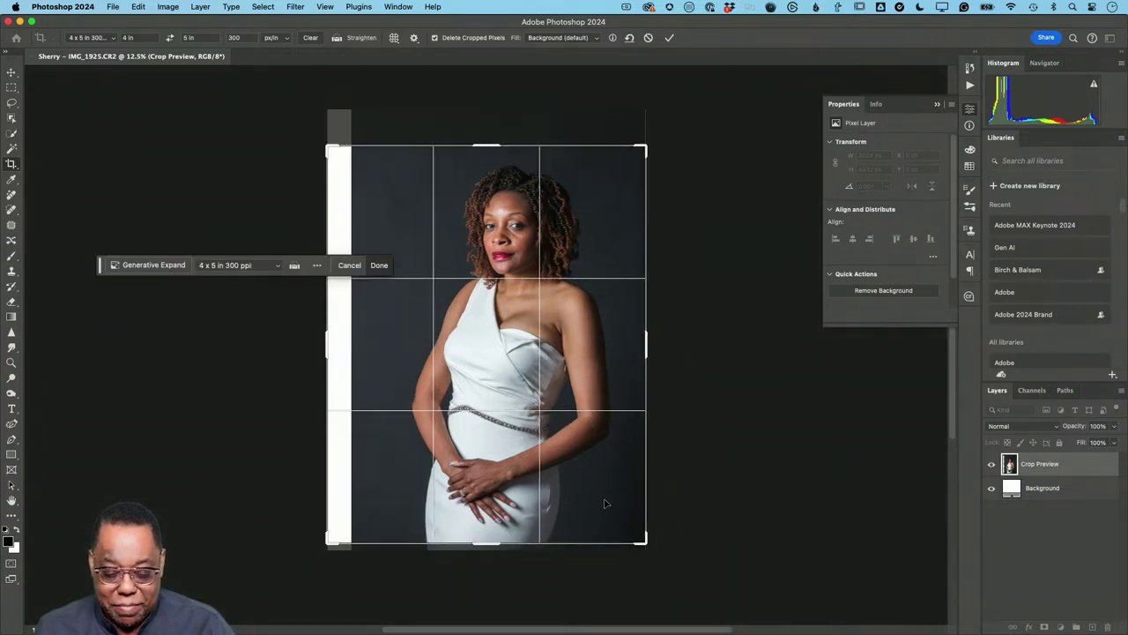
mouse_move(604, 503)
mouse_down()
mouse_move(612, 425)
mouse_move(618, 499)
mouse_move(604, 501)
mouse_up()
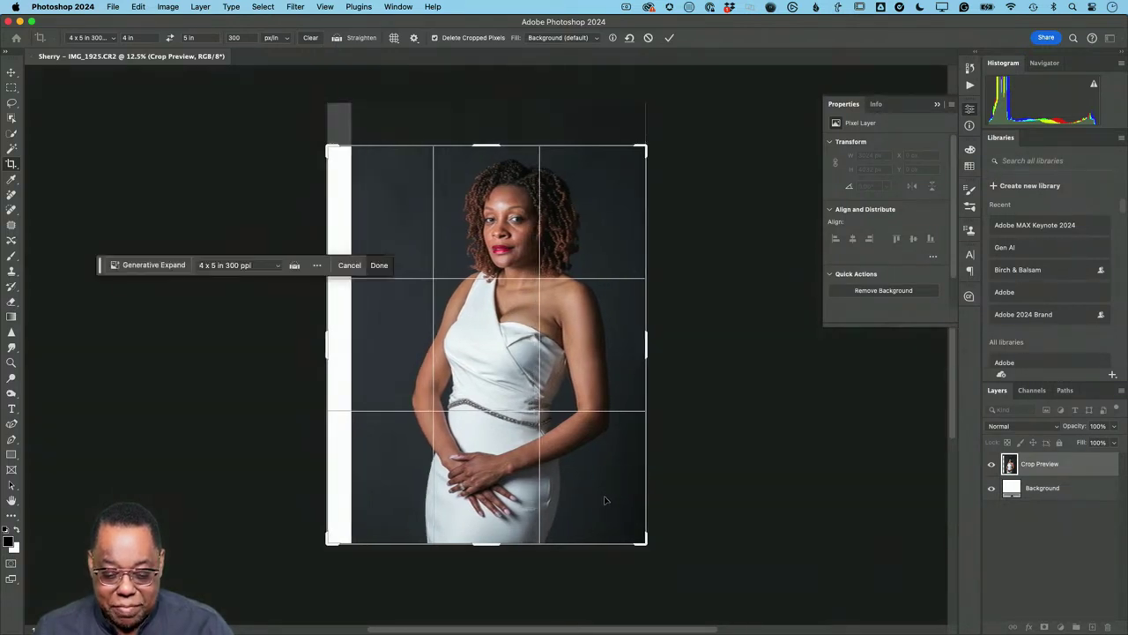
Commit the crop with Content-Aware Fill, giving a 1200 x 1500 px, 300 ppi image.
mouse_move(449, 520)
mouse_down()
mouse_move(449, 510)
mouse_move(447, 524)
mouse_up()
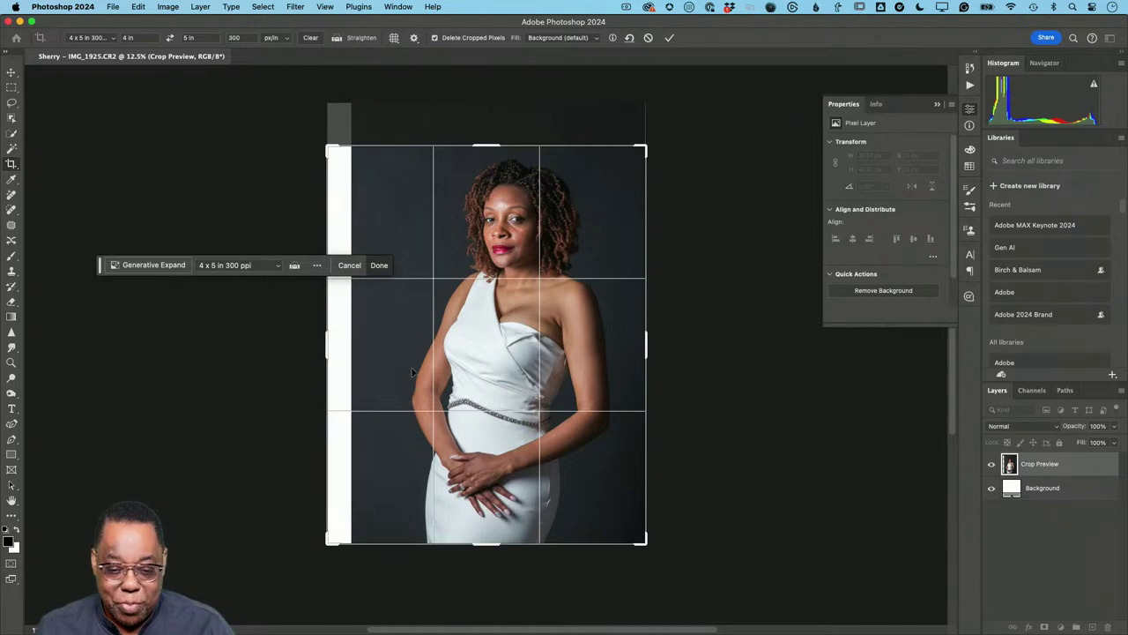
click(599, 40)
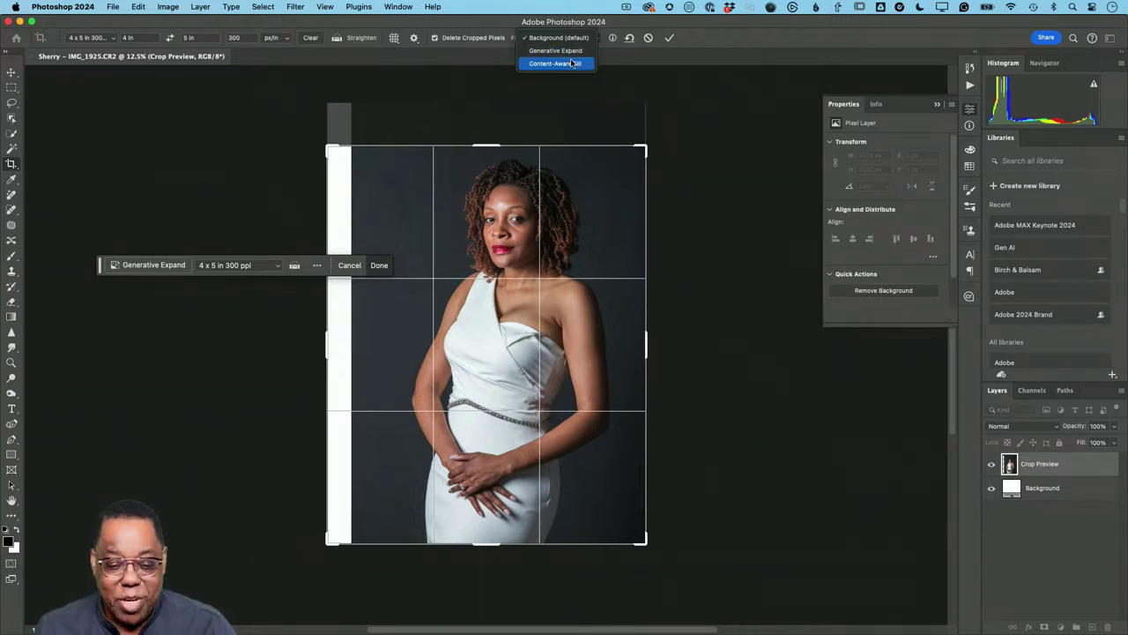
click(573, 63)
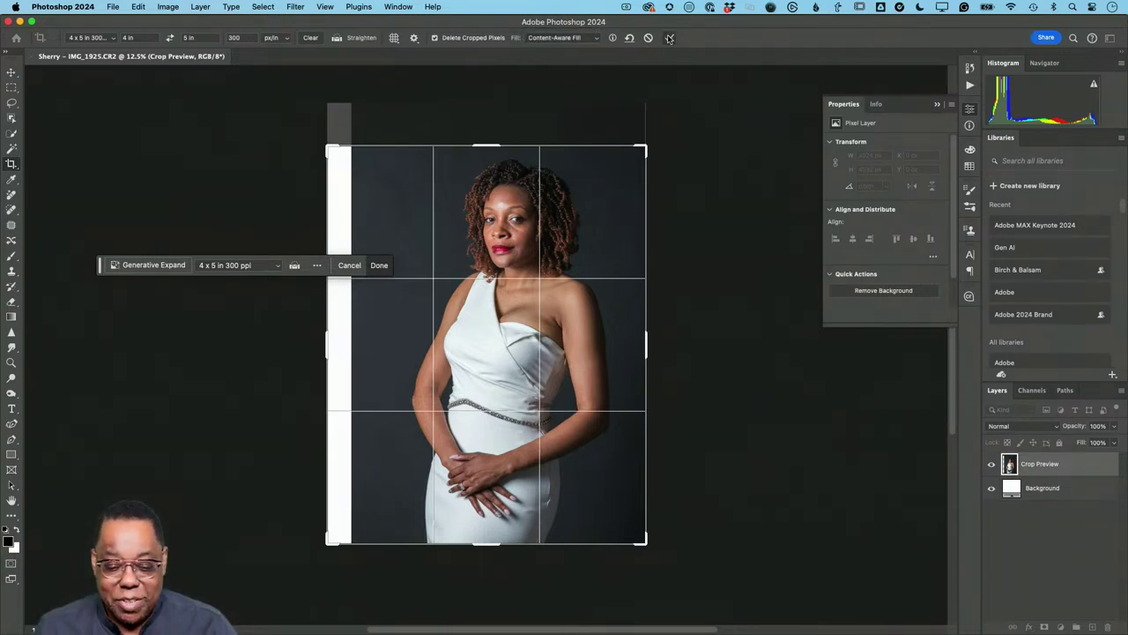
click(670, 38)
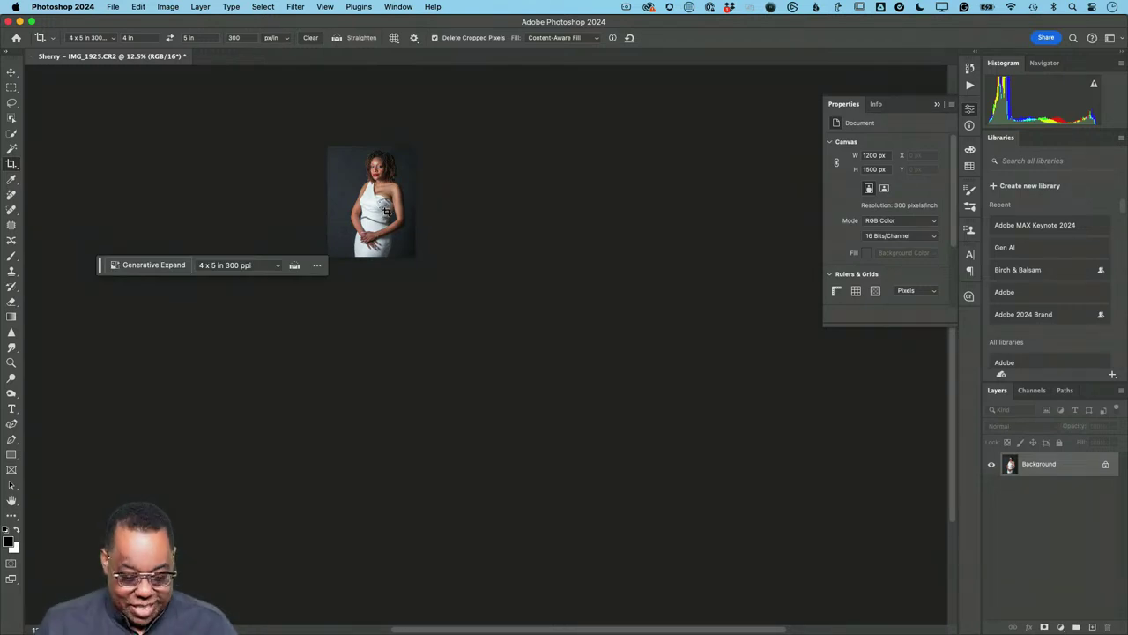
Undo the crop and draw a cleared 4:5 (8:10) crop enlarged around the portrait.
key(super+z)
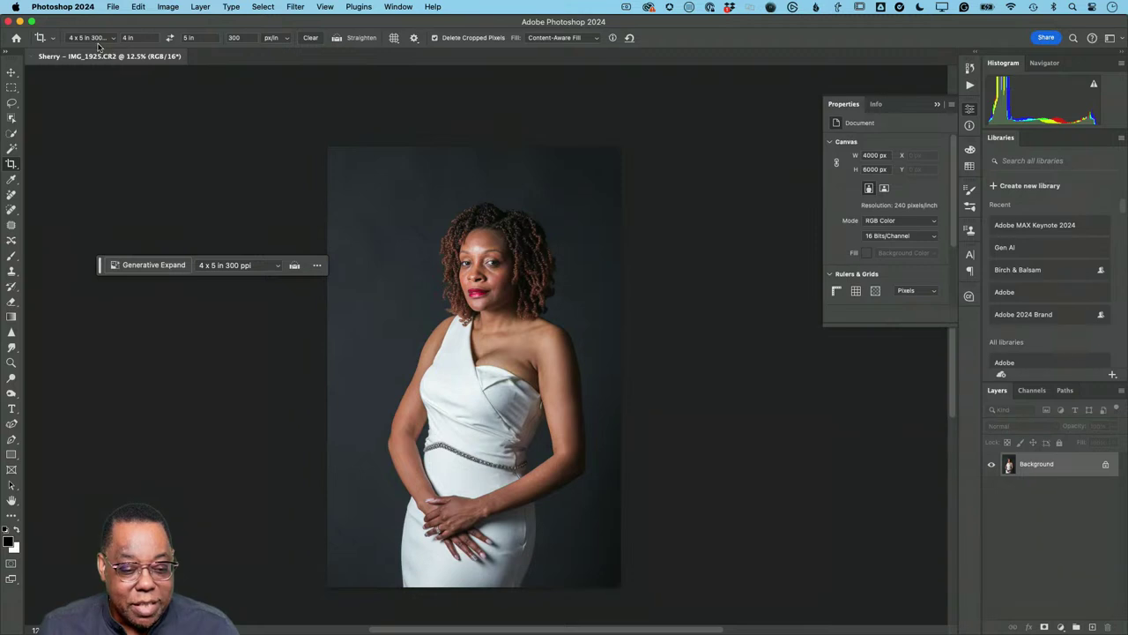
click(310, 39)
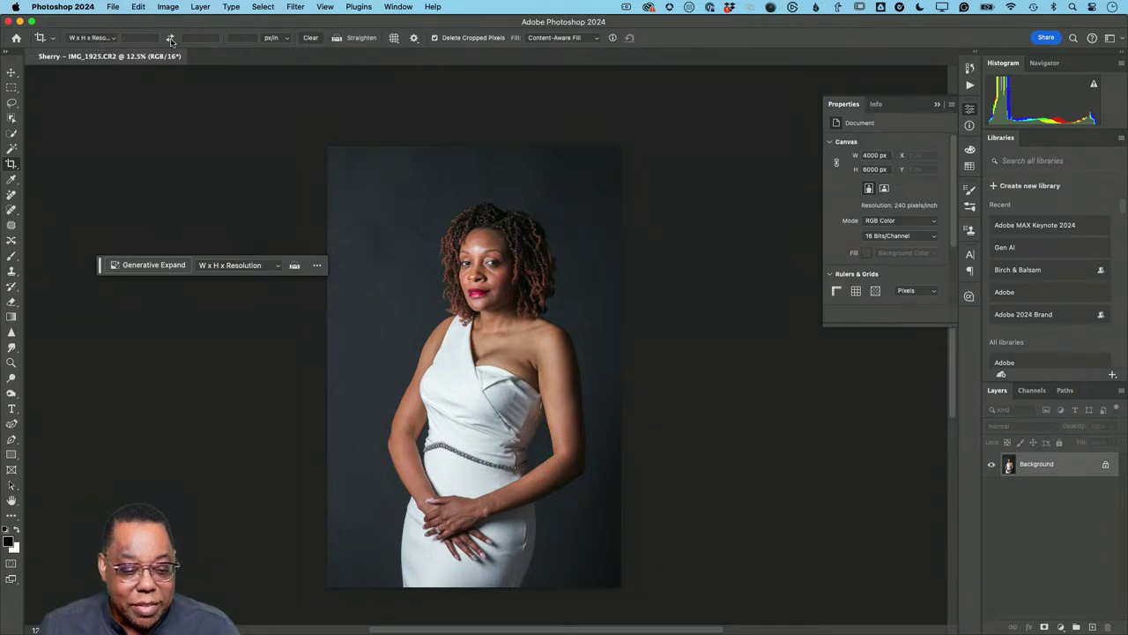
click(115, 40)
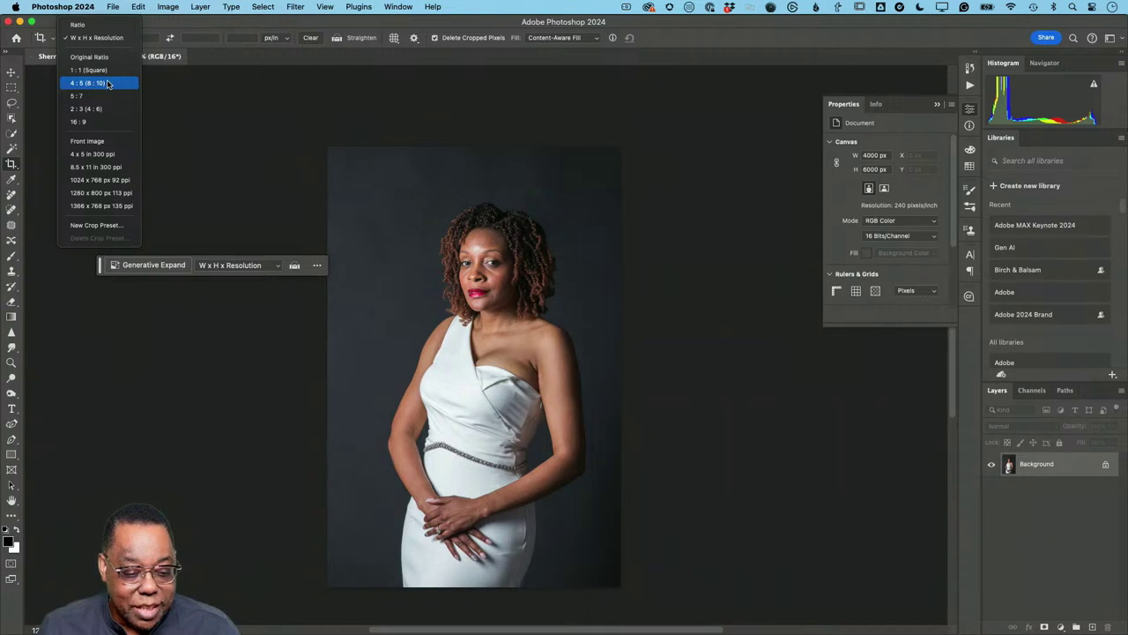
click(107, 84)
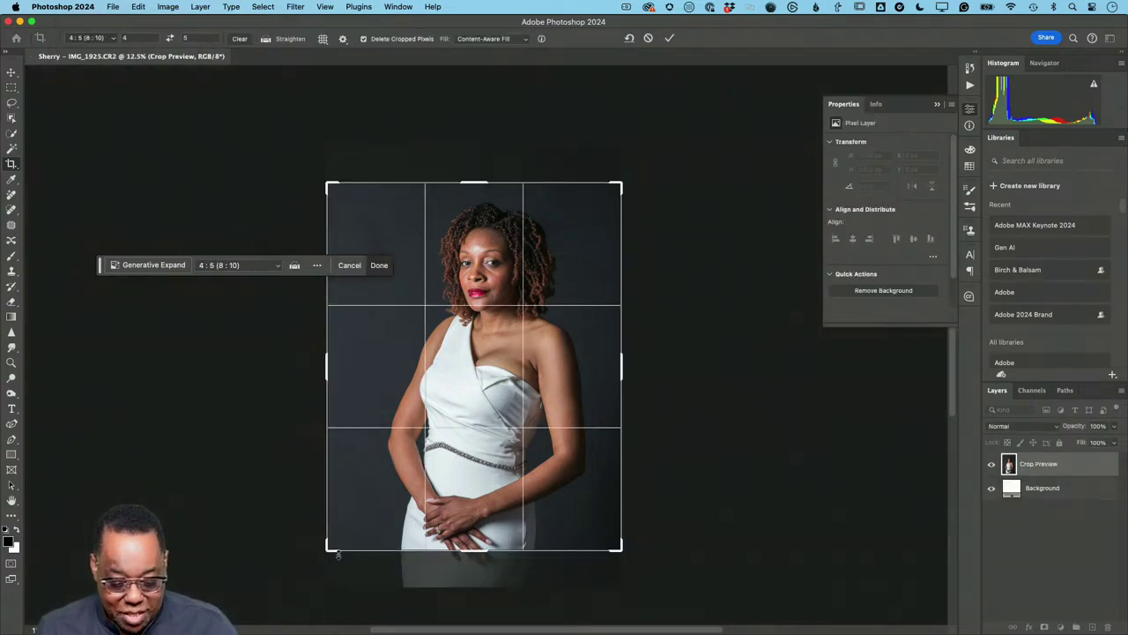
drag(327, 548, 306, 563)
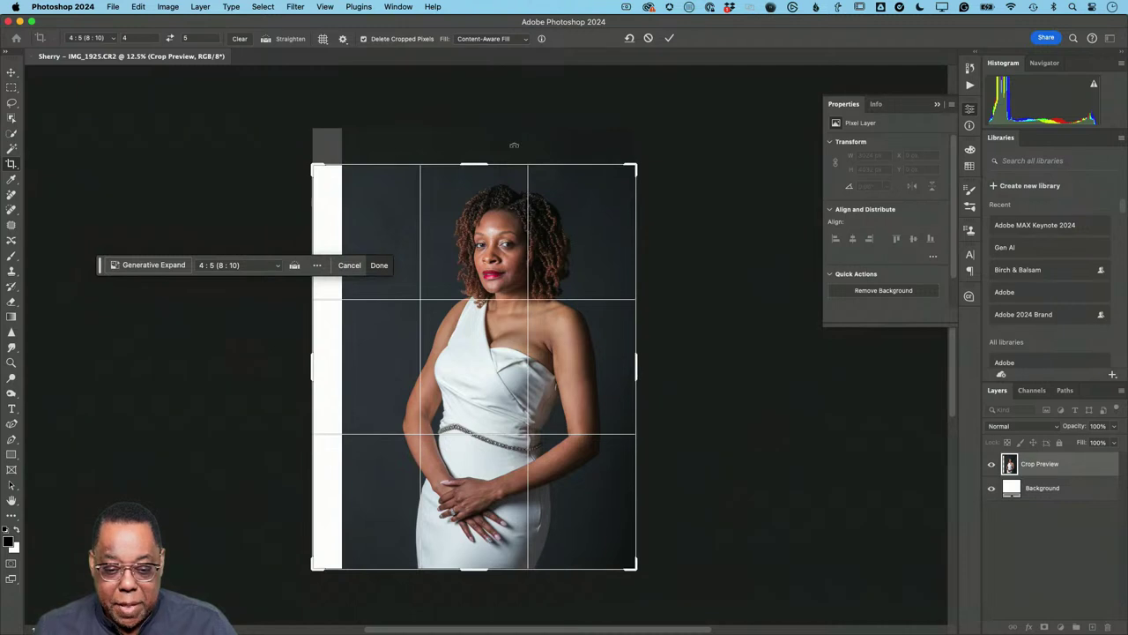
Commit the 4400 x 5500 px crop, save as IMG_1925-Edit.psd and close it.
click(669, 39)
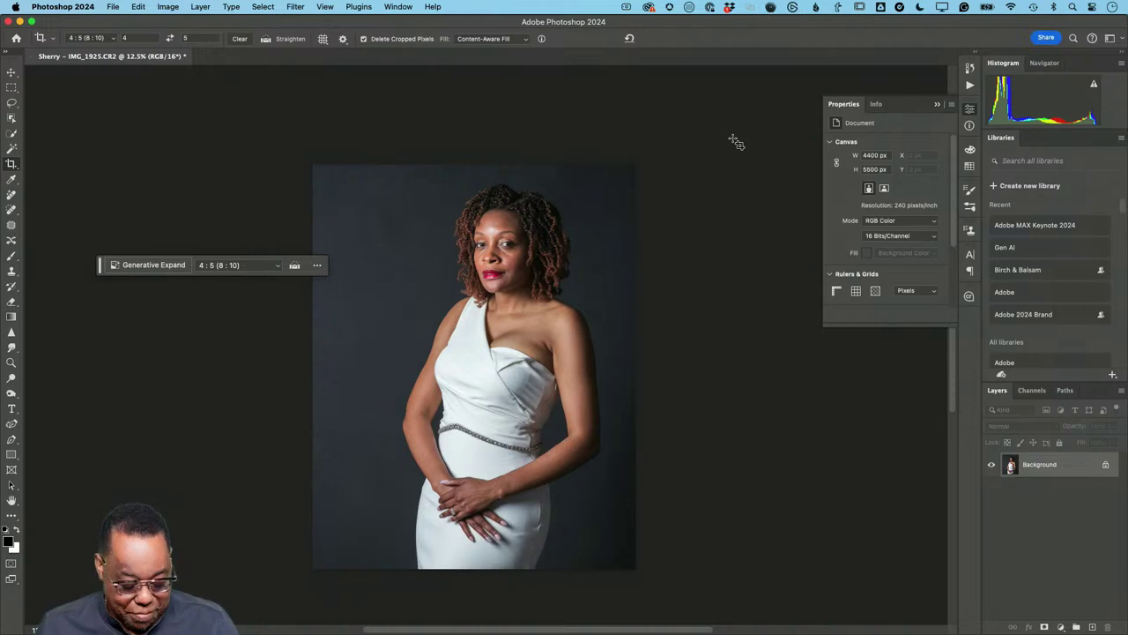
key(super+s)
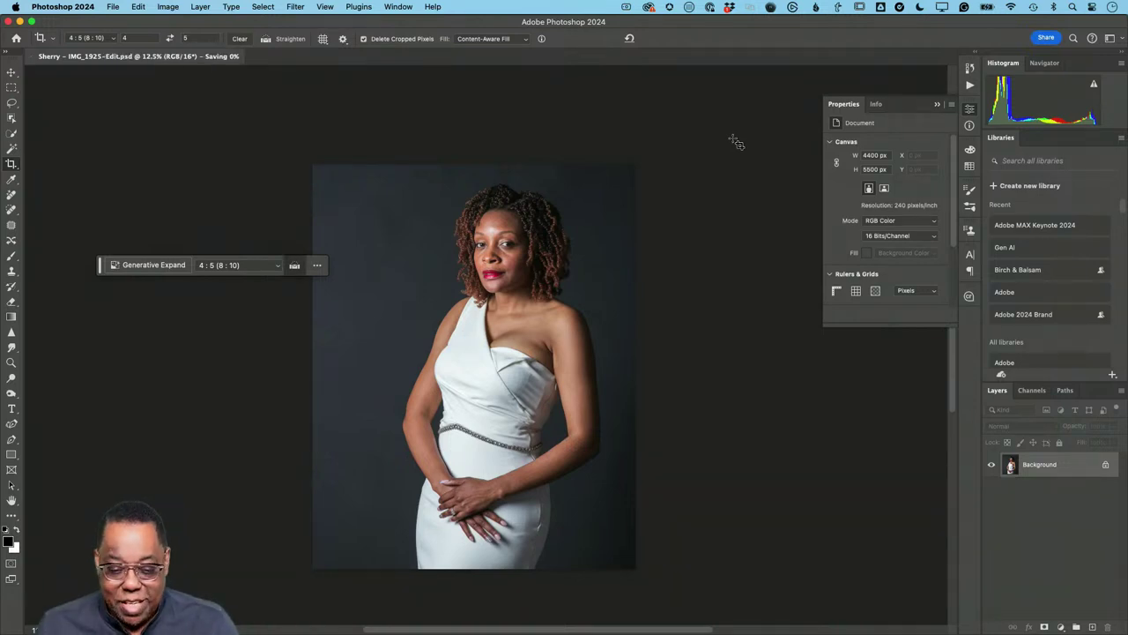
key(super+w)
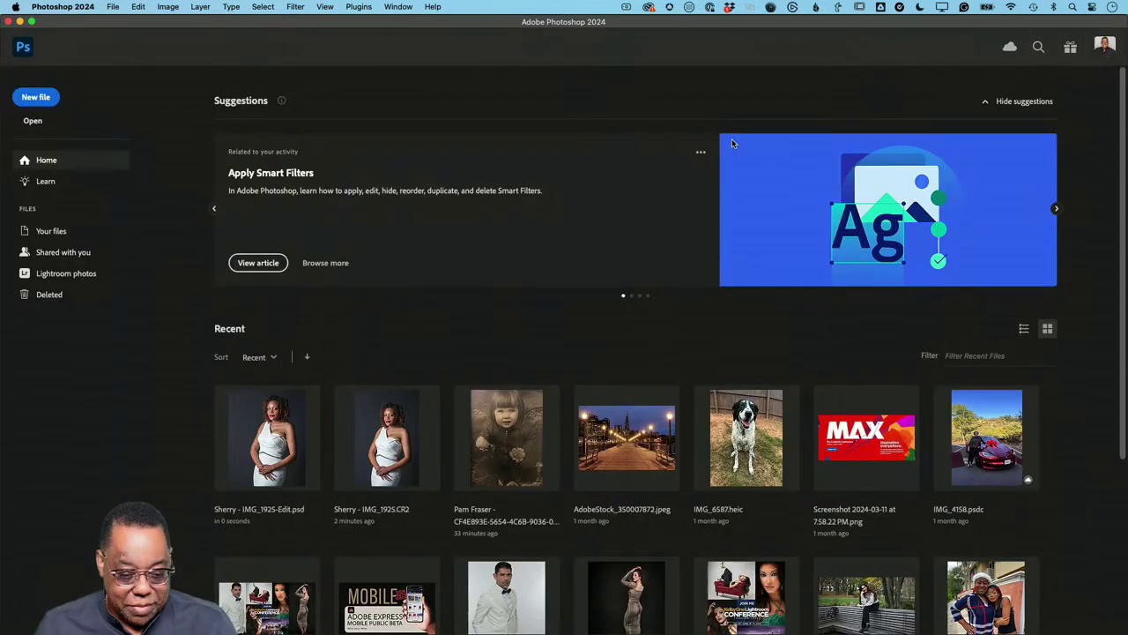
Check the edited PSD portrait at full size and zoomed in the Library, then send the original to Photoshop with Edit Original.
key(super+Tab)
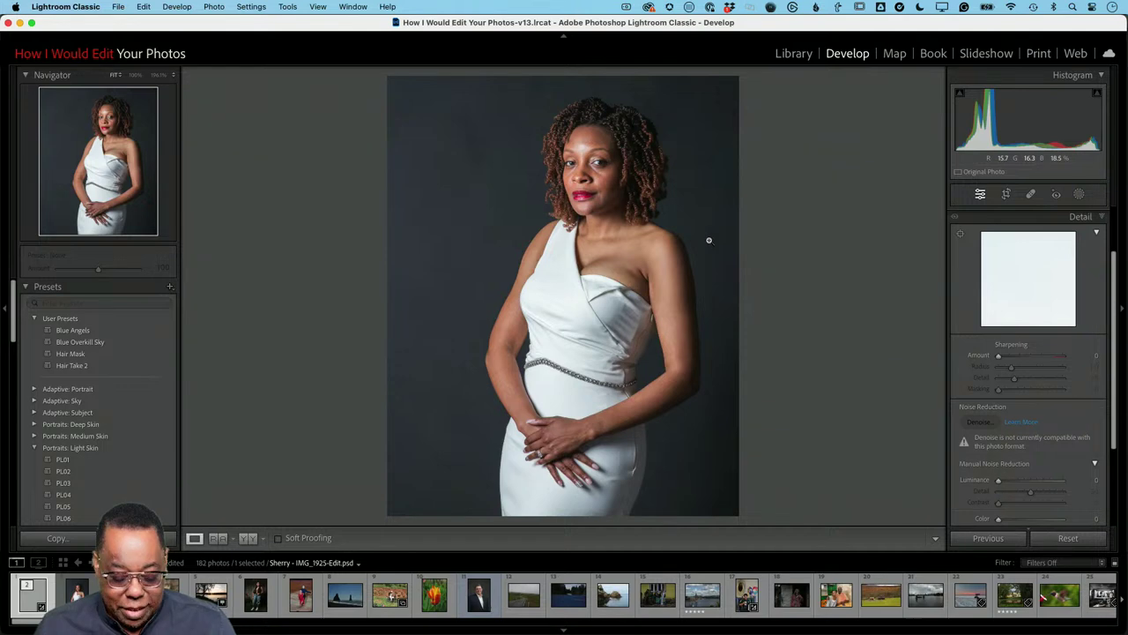
key(g)
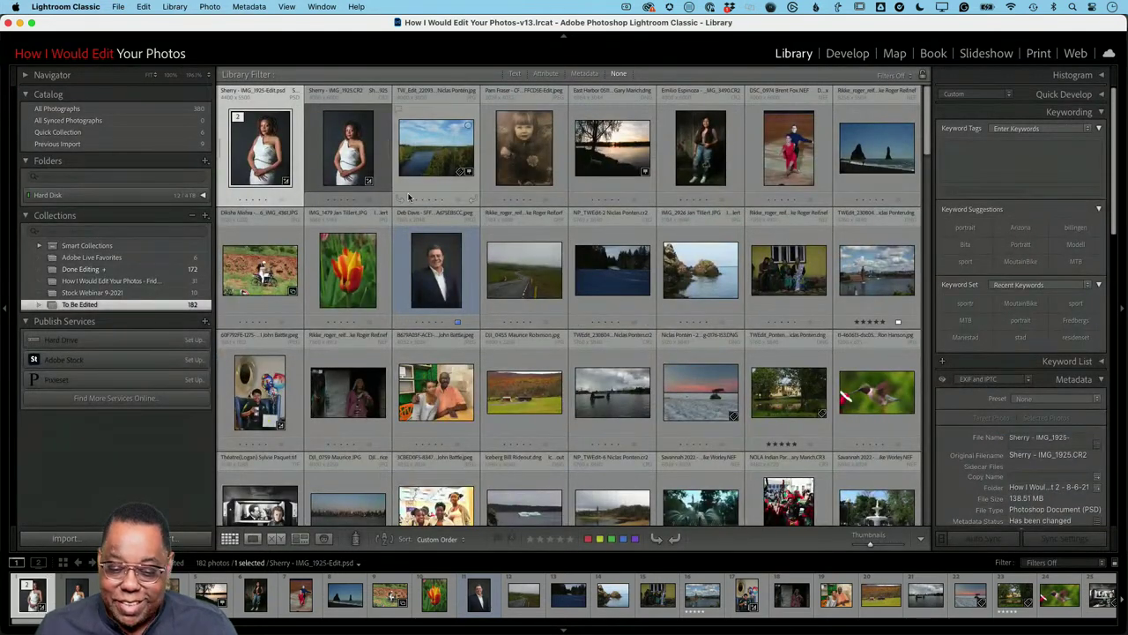
click(351, 174)
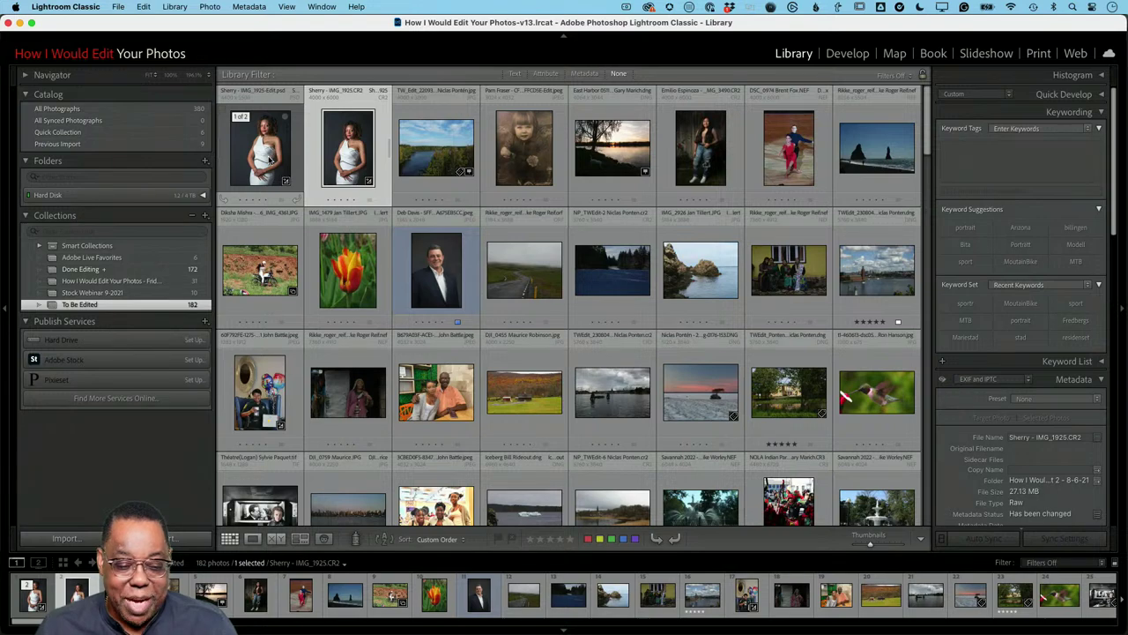
double_click(264, 161)
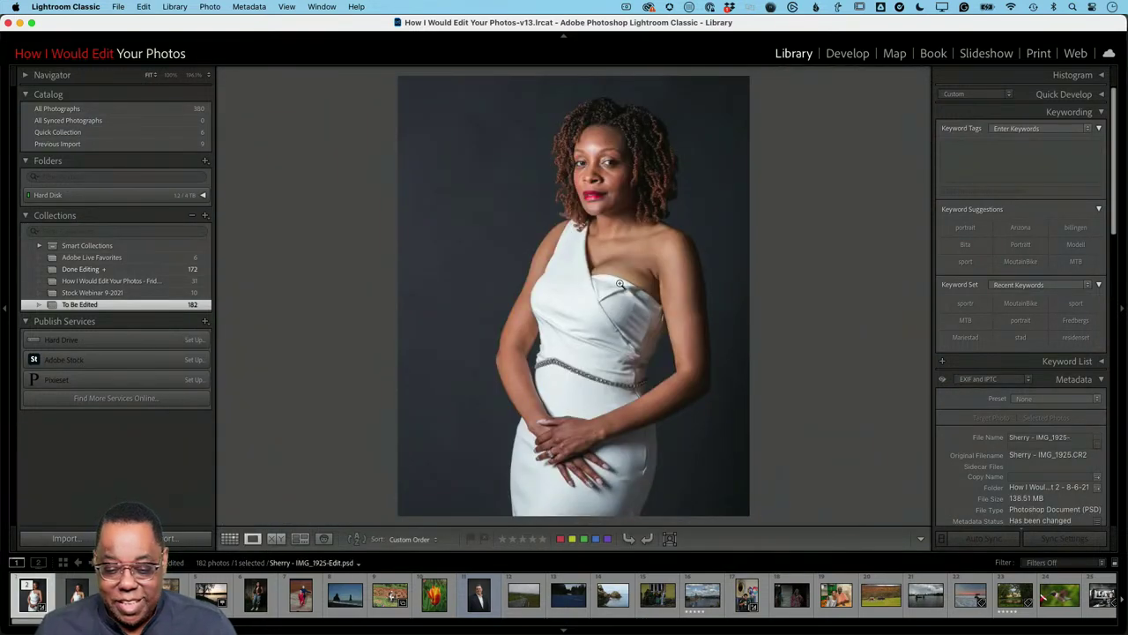
click(593, 153)
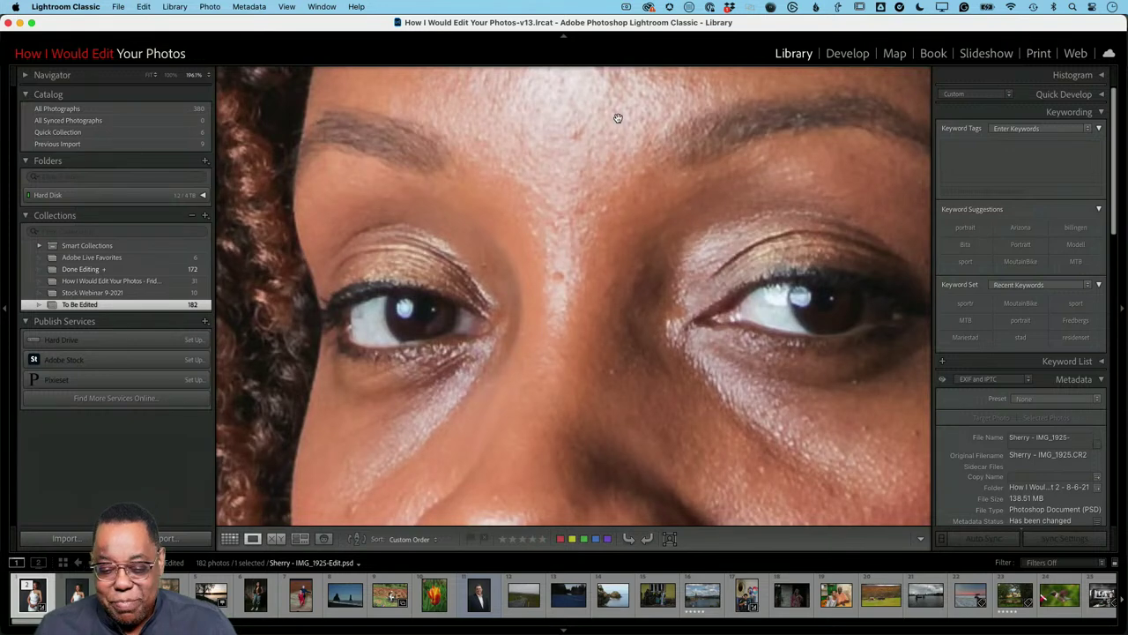
click(575, 170)
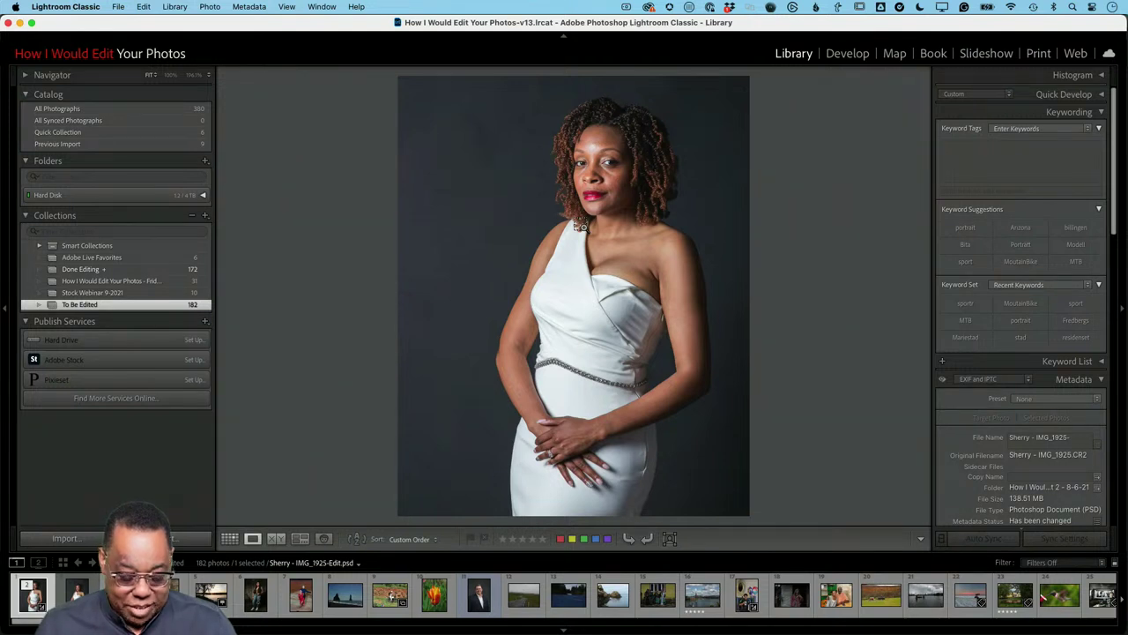
key(super+e)
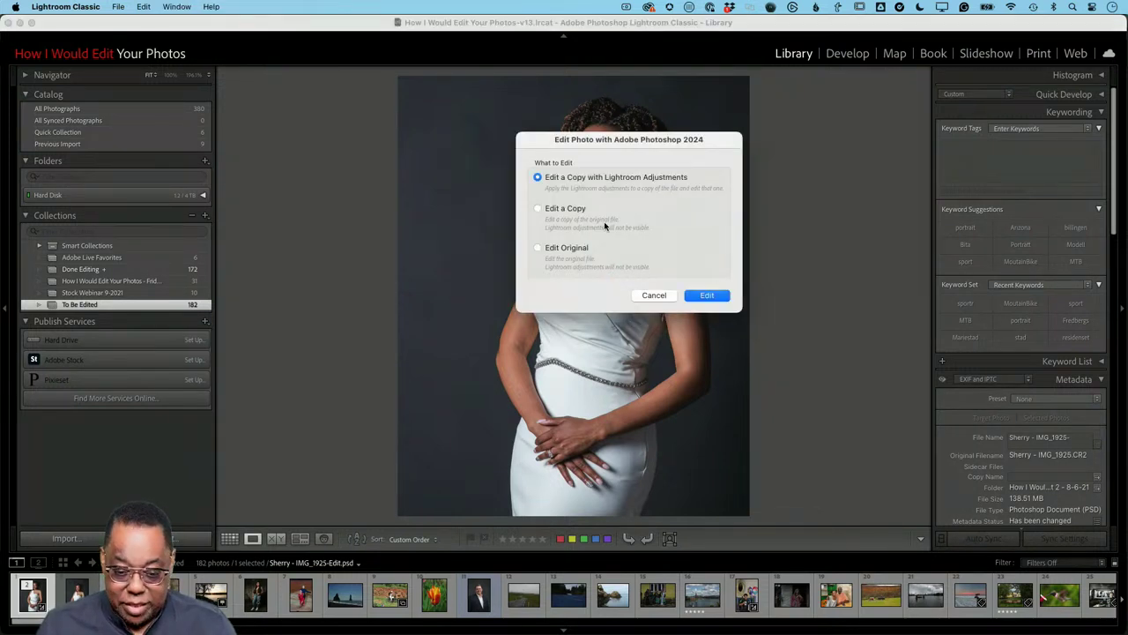
click(548, 248)
Open the original in Photoshop, add a Background copy layer, and zoom around the face and hair.
click(707, 295)
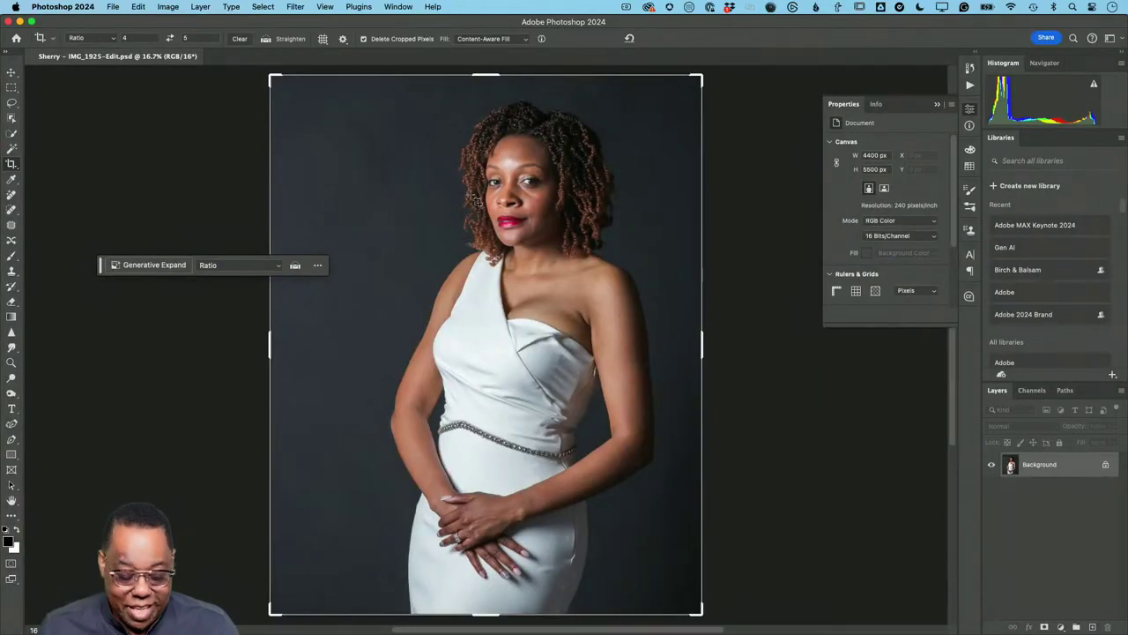
key(z)
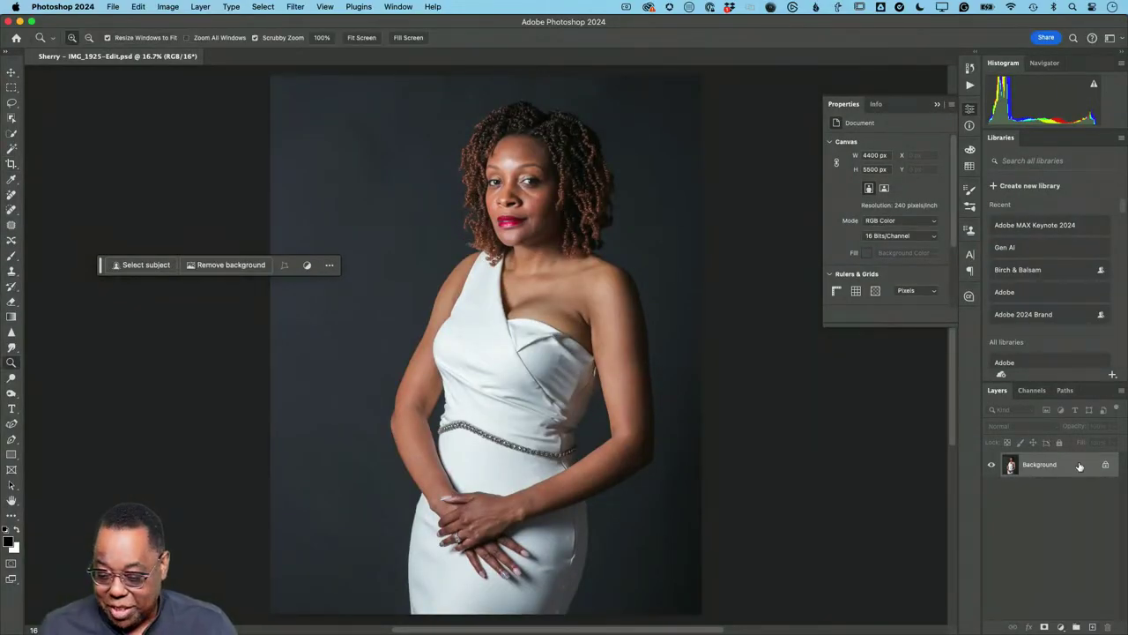
drag(1080, 468, 1092, 627)
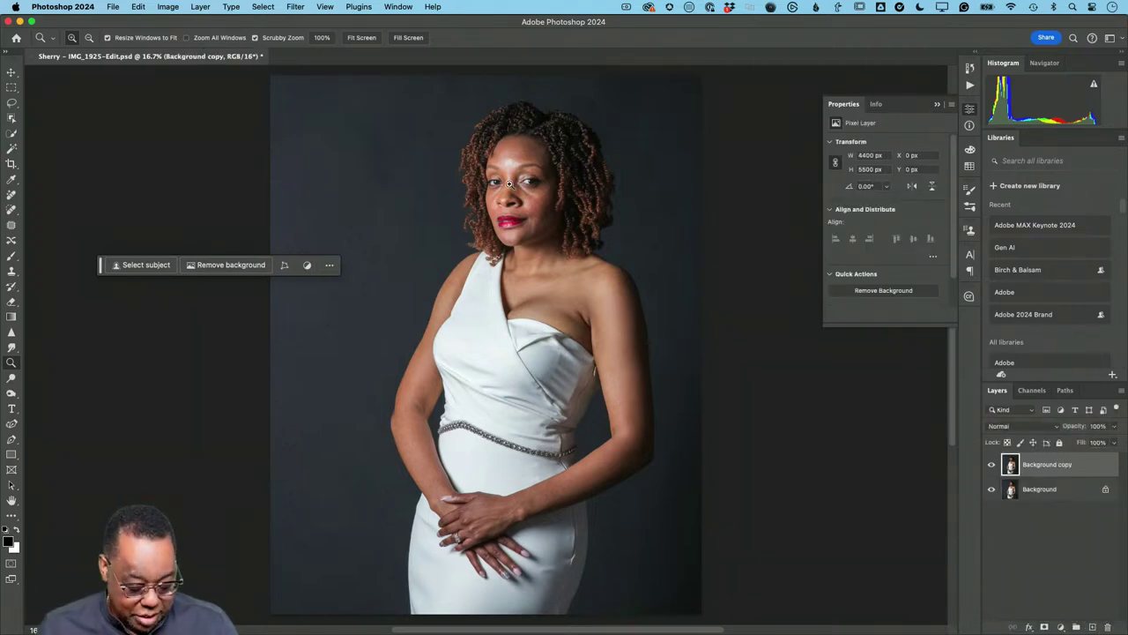
drag(508, 176, 566, 247)
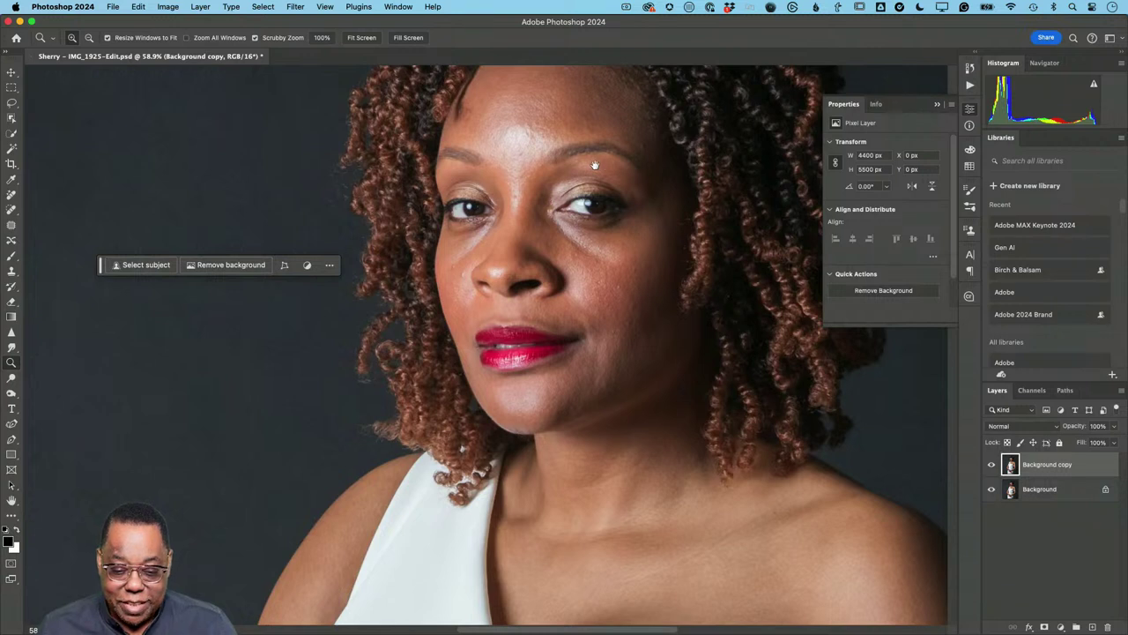
drag(563, 162, 526, 254)
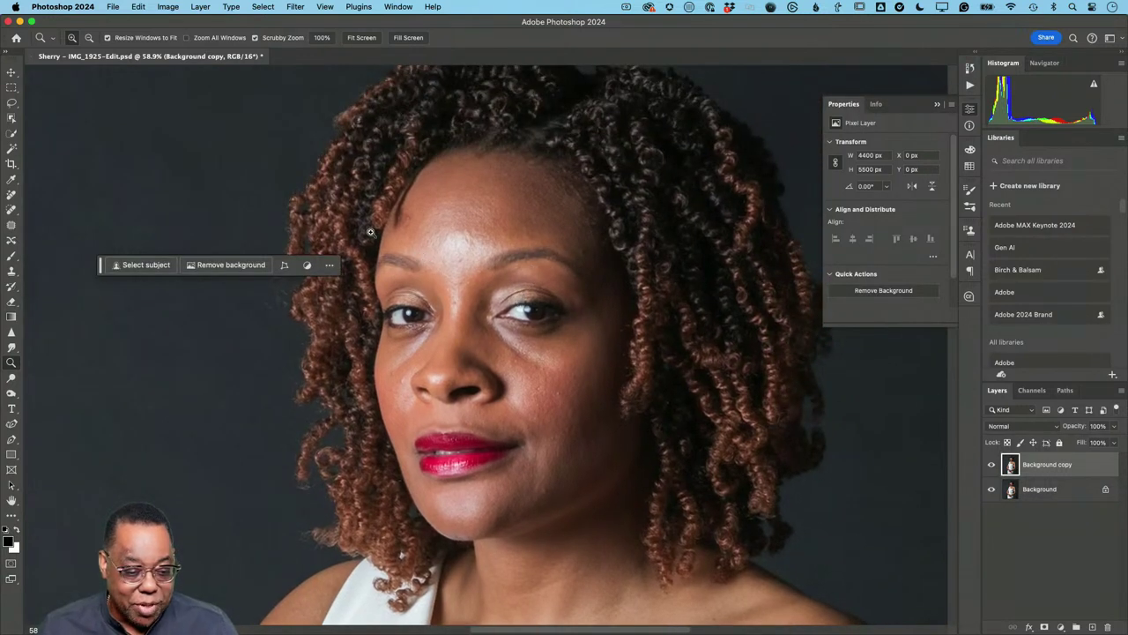
Set the Clone Stamp to Darken mode at 40% opacity with a 200 brush.
key(s)
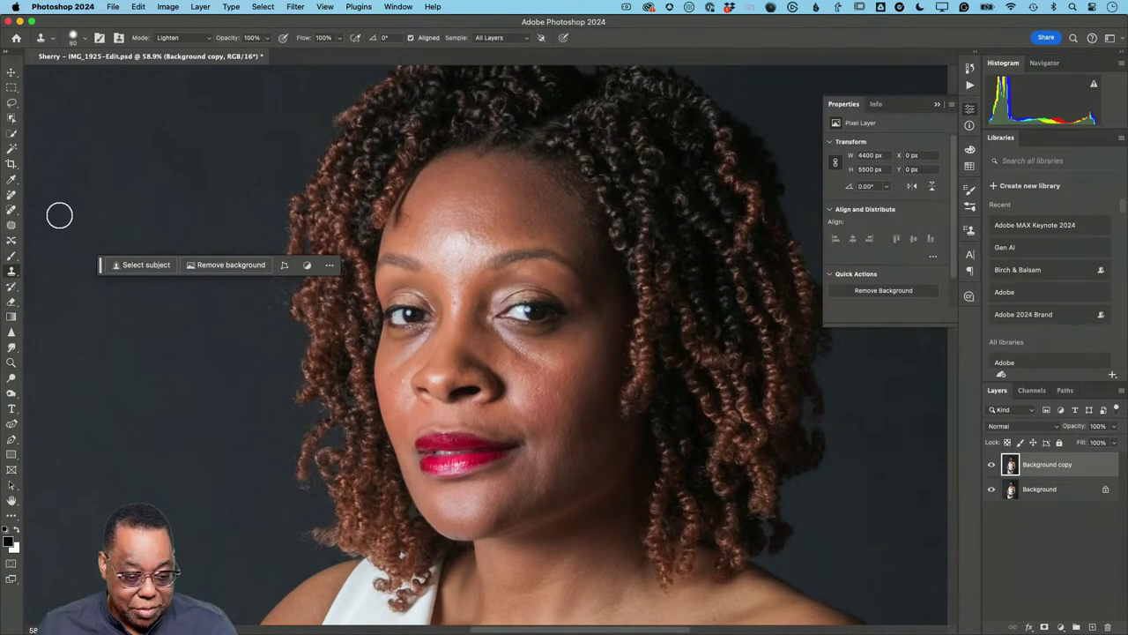
click(209, 42)
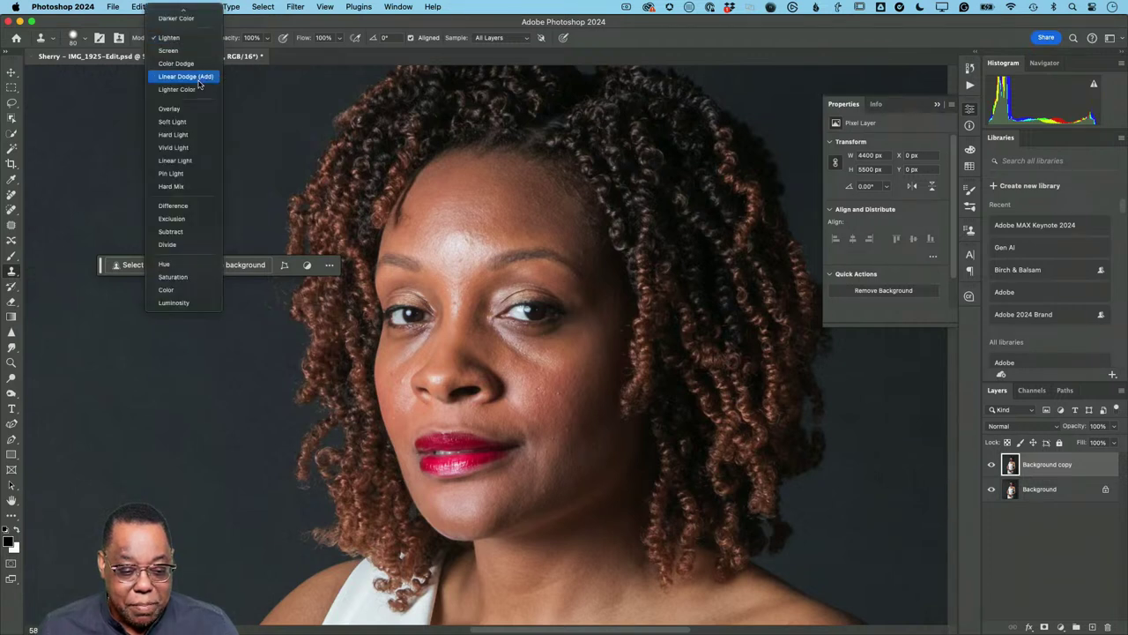
scroll(190, 62, up, 3)
click(185, 44)
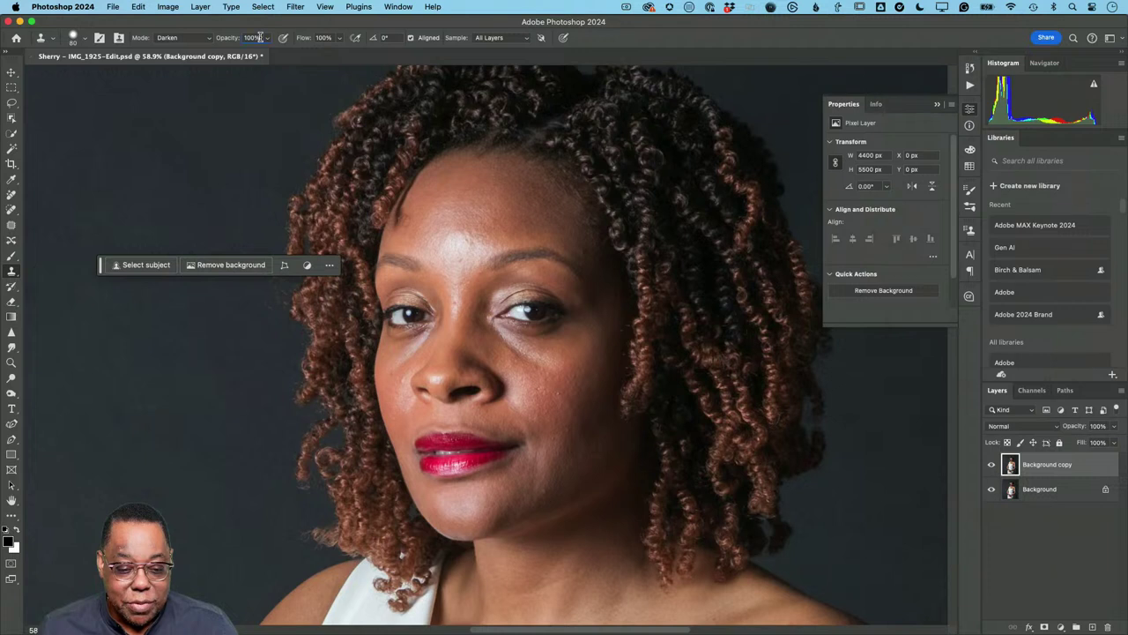
click(255, 37)
text(40)
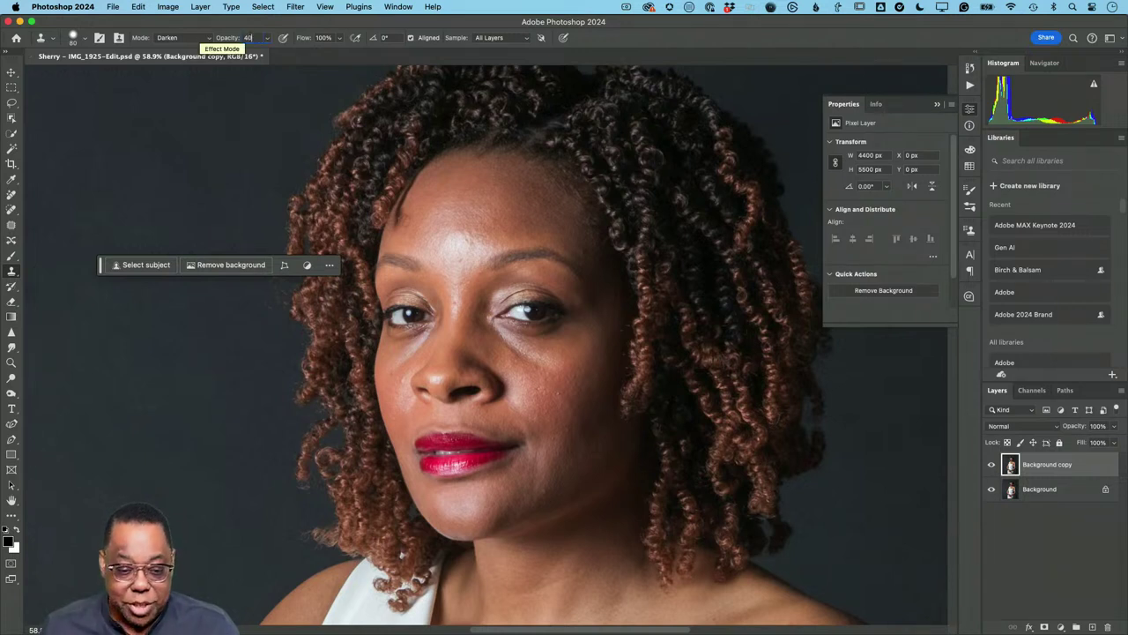
key(Tab)
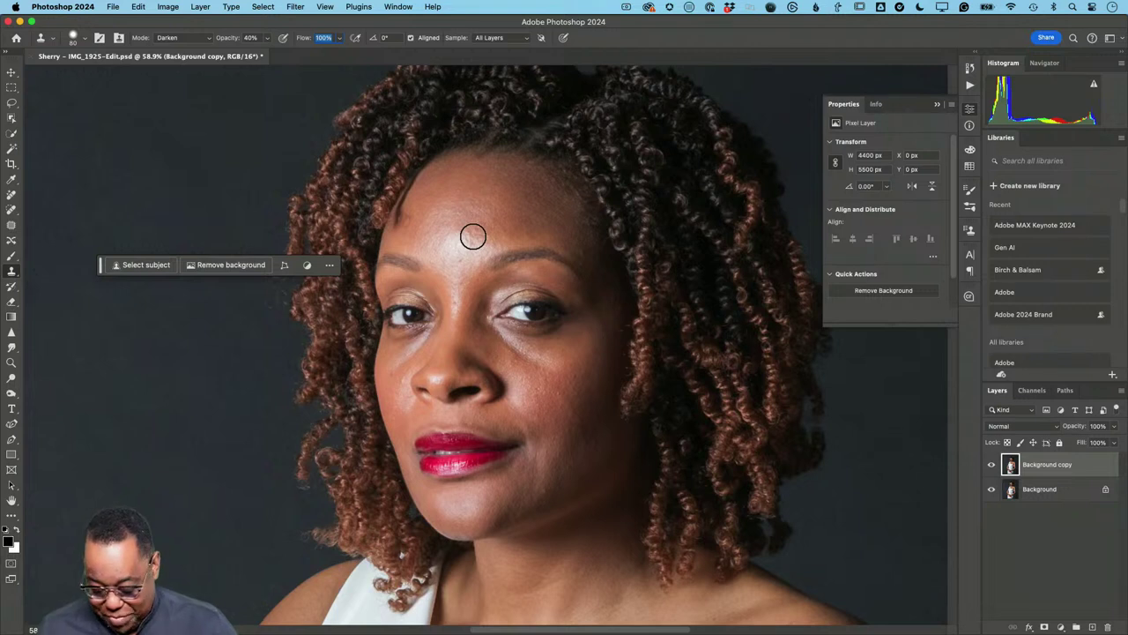
key(bracketright)
key(bracketright)
key(bracketright)
key(bracketright)
key(bracketright)
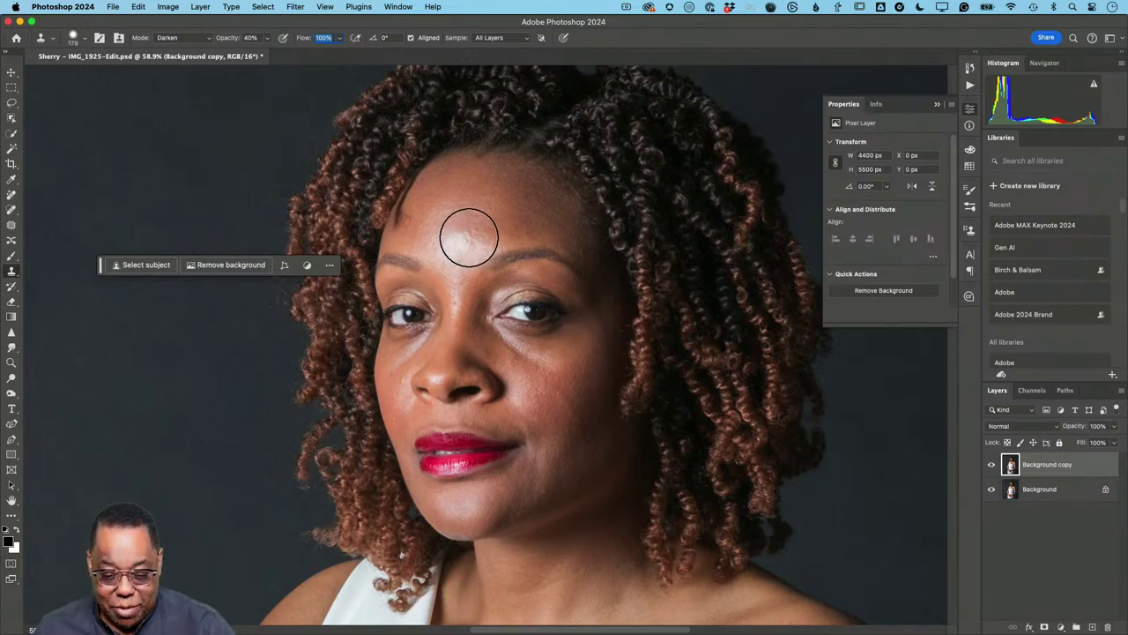
key(bracketright)
key(bracketright)
key(bracketright)
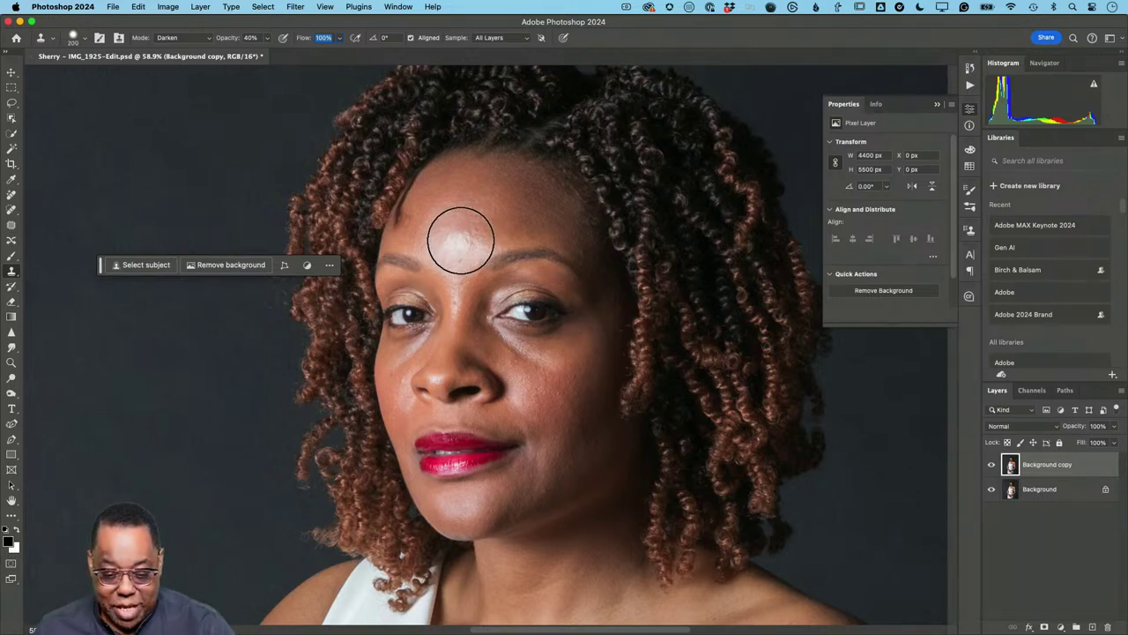
alt+click(470, 194)
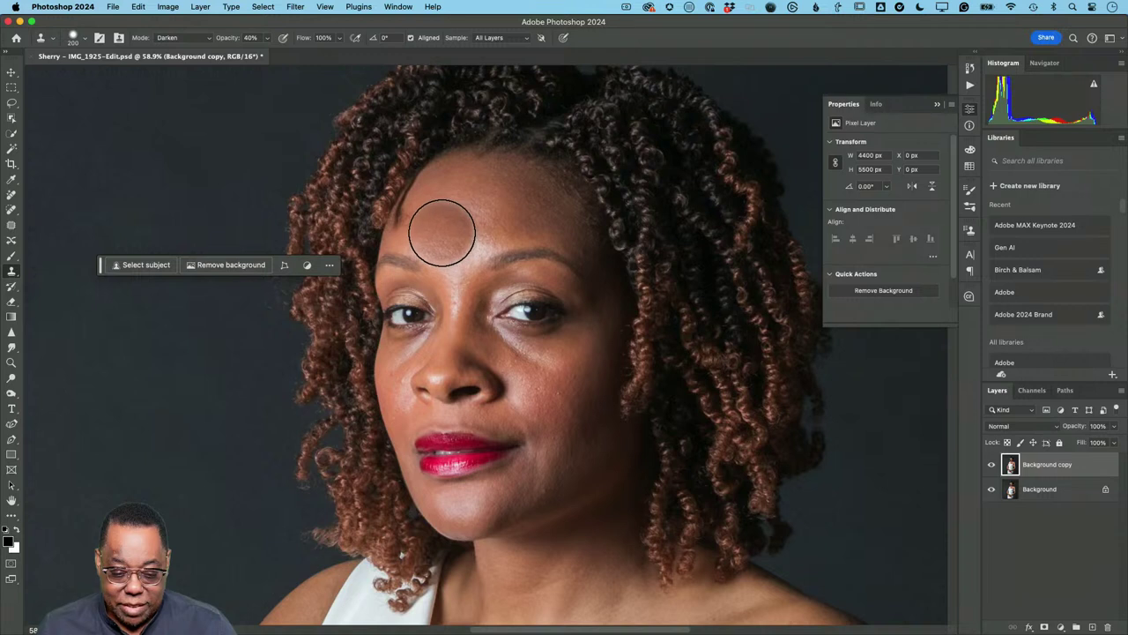
Sample a nearby skin source and clone darker patches over the forehead shine at sizes 300 and 180.
mouse_move(483, 257)
mouse_down()
mouse_move(473, 231)
mouse_move(474, 290)
mouse_move(485, 303)
mouse_move(494, 297)
mouse_move(474, 274)
mouse_move(488, 229)
mouse_move(517, 202)
mouse_move(503, 197)
mouse_move(501, 208)
mouse_up()
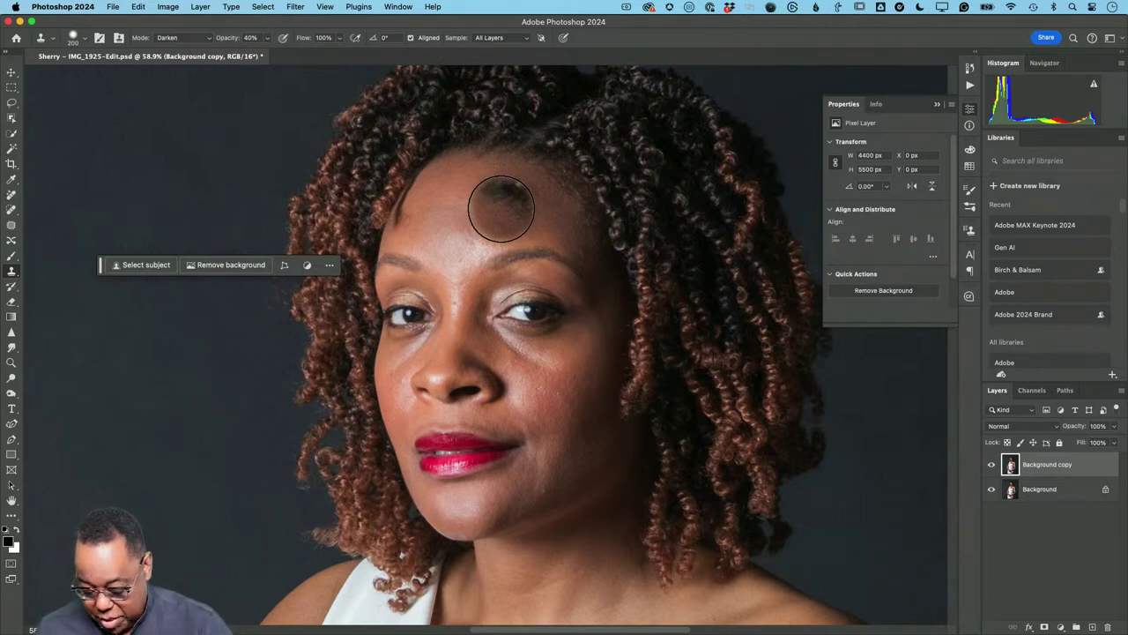
key(bracketright)
key(bracketright)
key(alt)
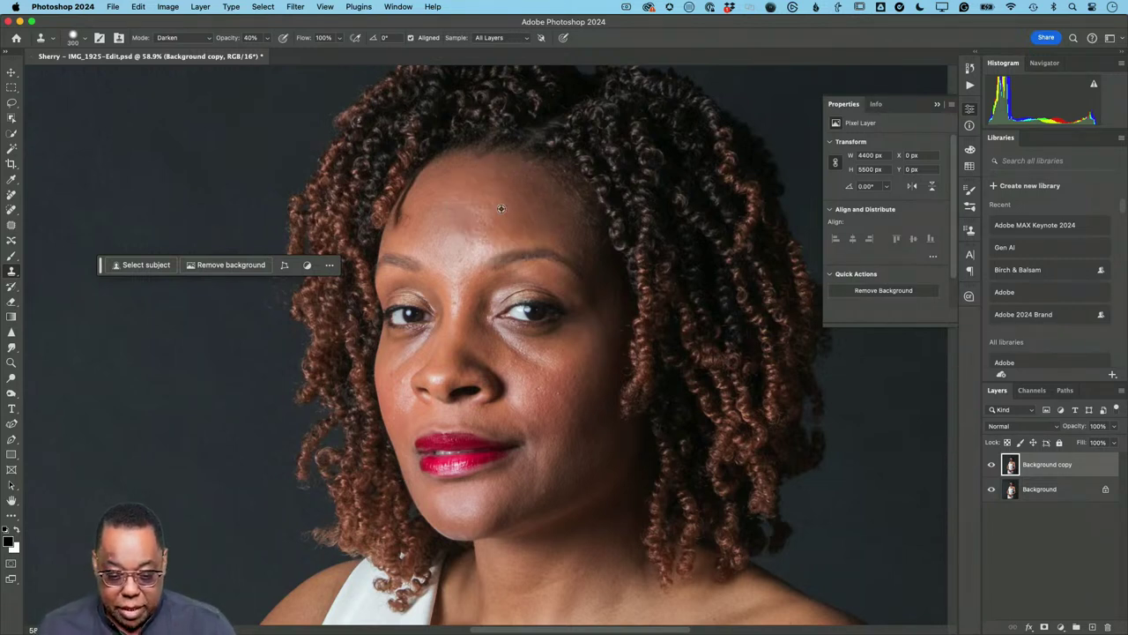
alt+click(505, 203)
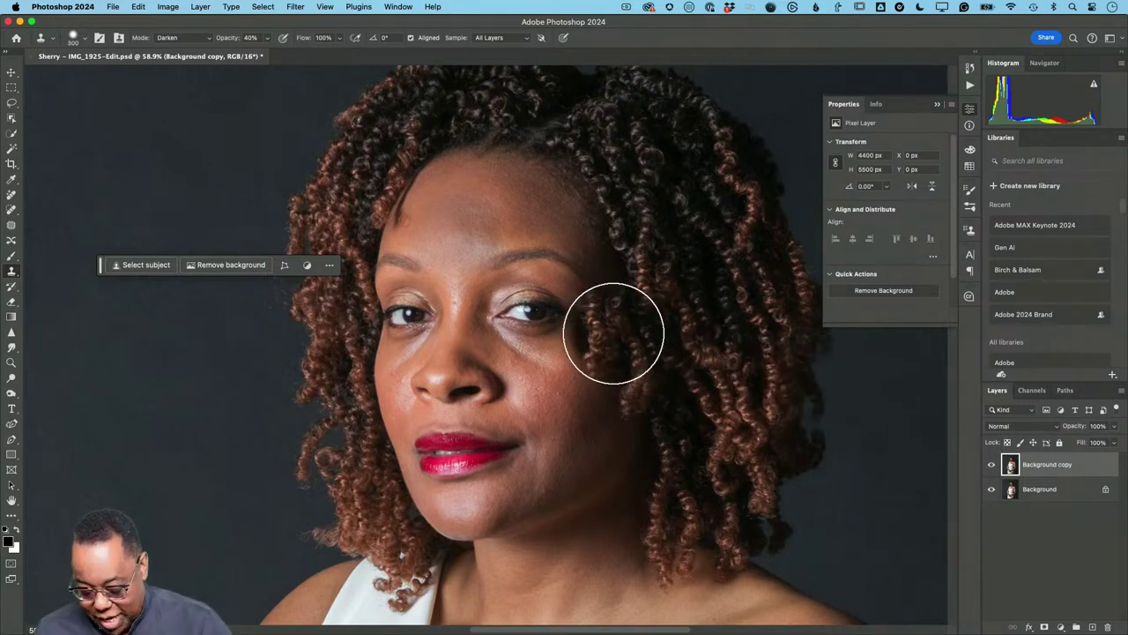
key(bracketleft)
key(bracketleft)
key(bracketleft)
key(bracketleft)
key(bracketleft)
key(bracketleft)
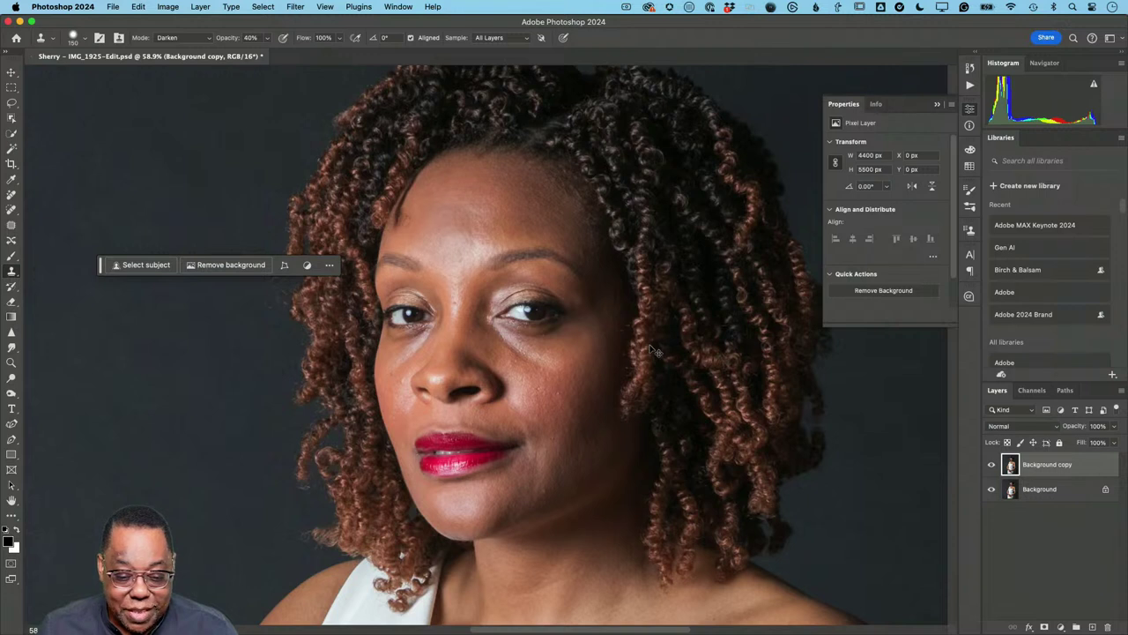
alt+click(652, 351)
click(488, 227)
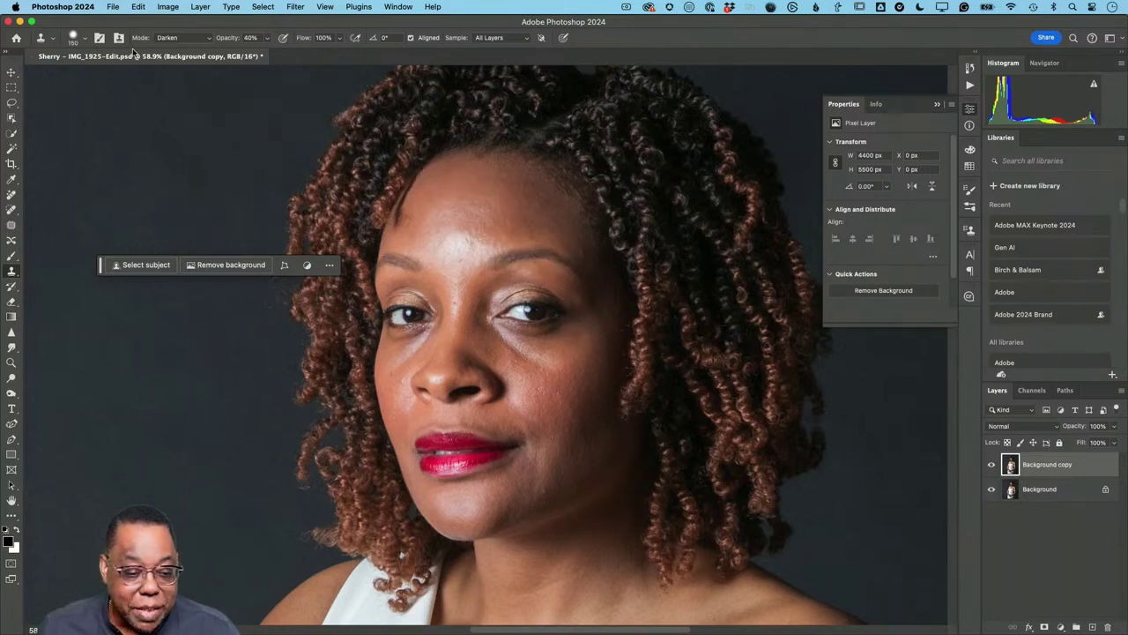
Soften the brush to 0% hardness at size 400 and darken the remaining forehead highlight.
click(84, 39)
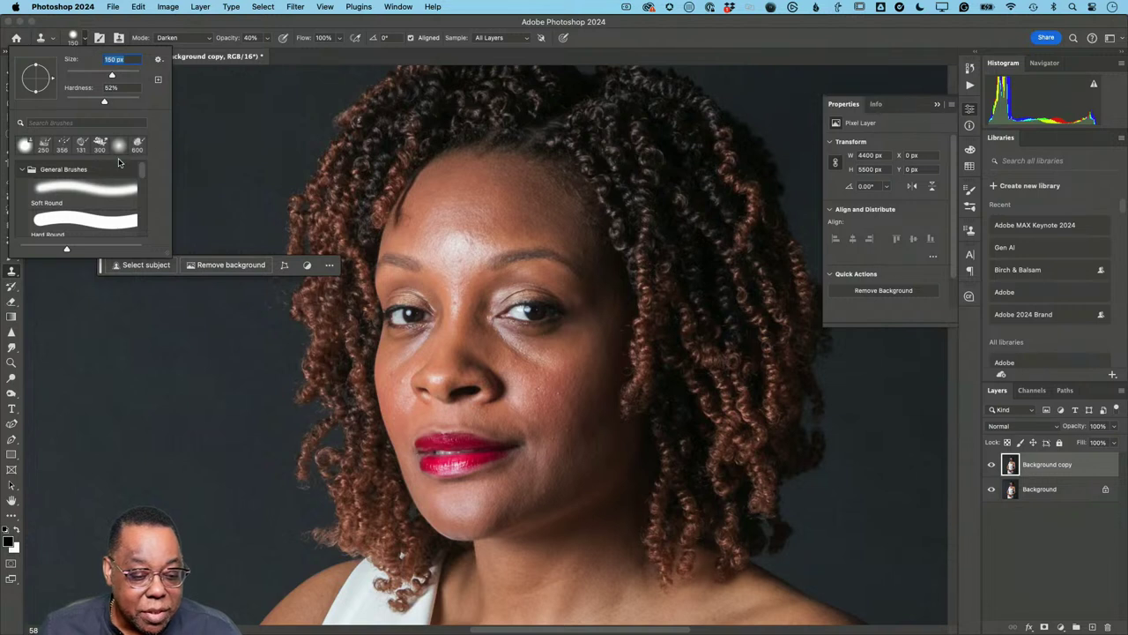
drag(103, 103, 62, 104)
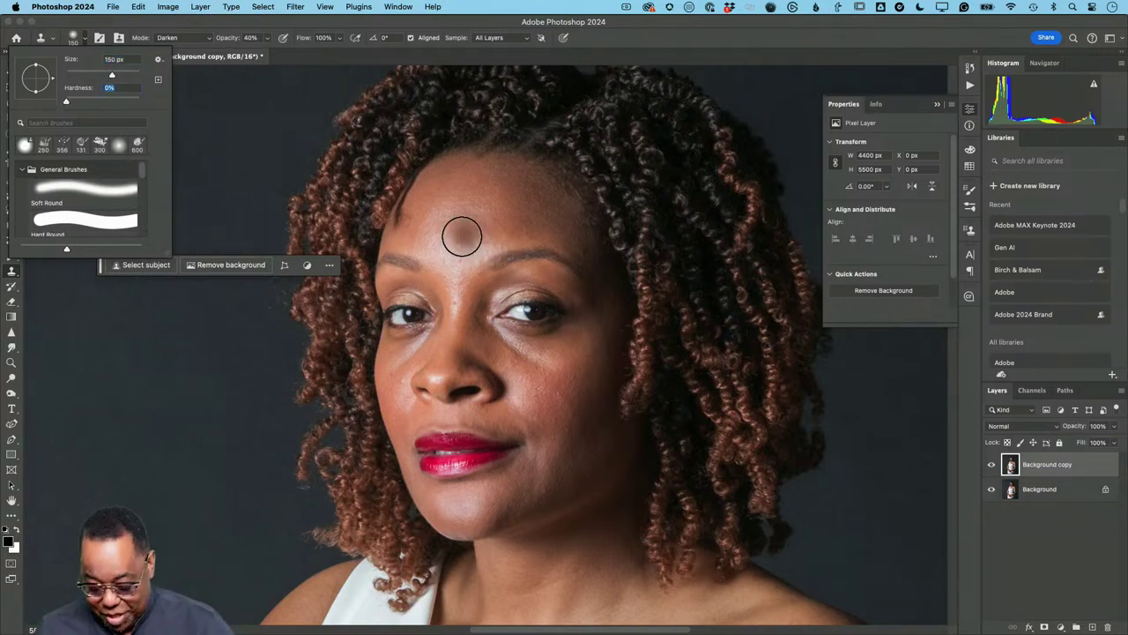
click(503, 216)
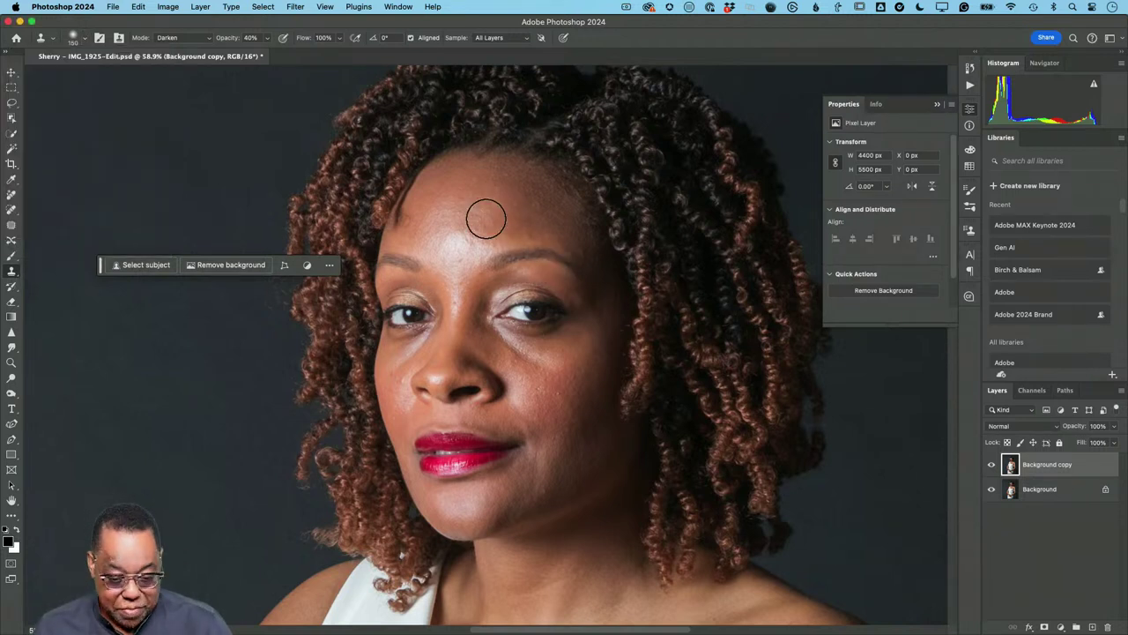
key(bracketright)
key(bracketright)
key(bracketright)
key(bracketright)
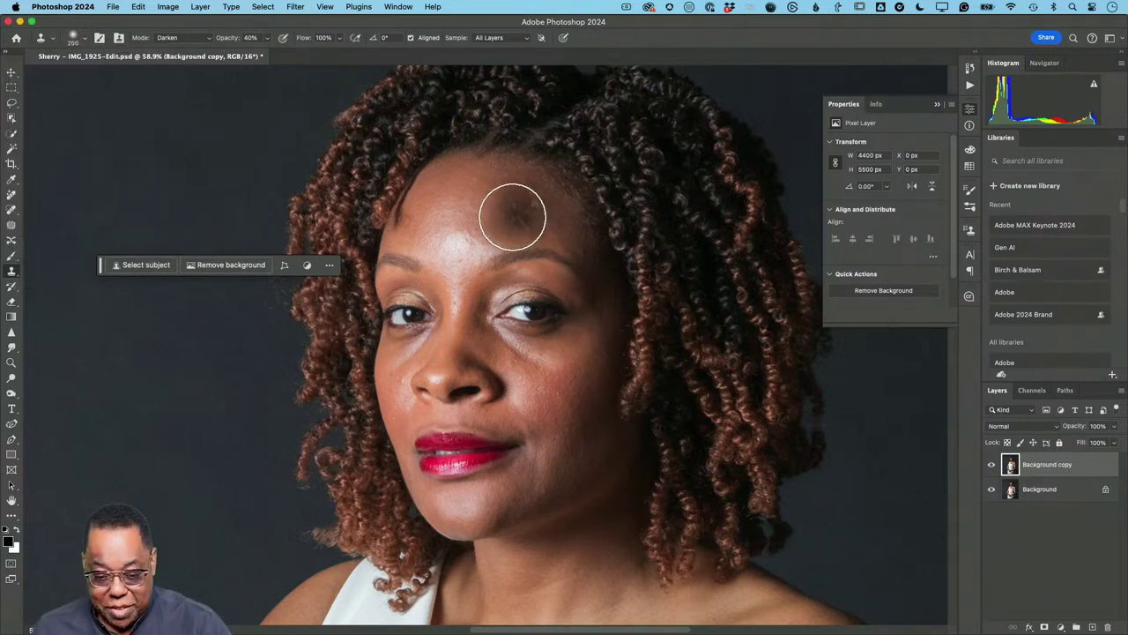
drag(503, 215, 501, 208)
key(super+z)
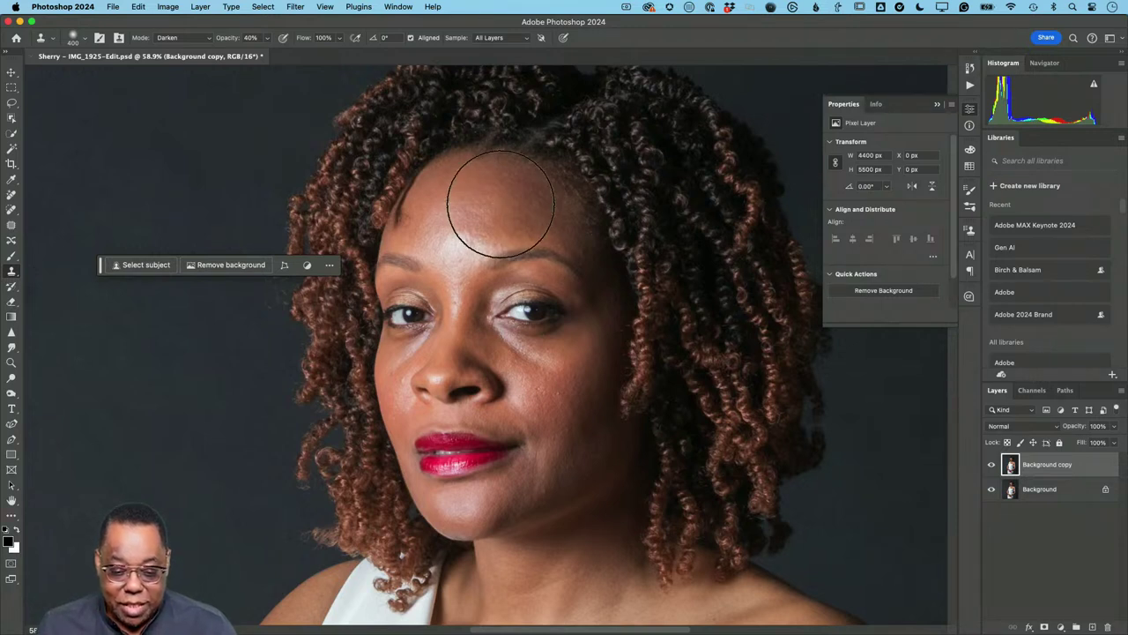
drag(491, 202, 459, 230)
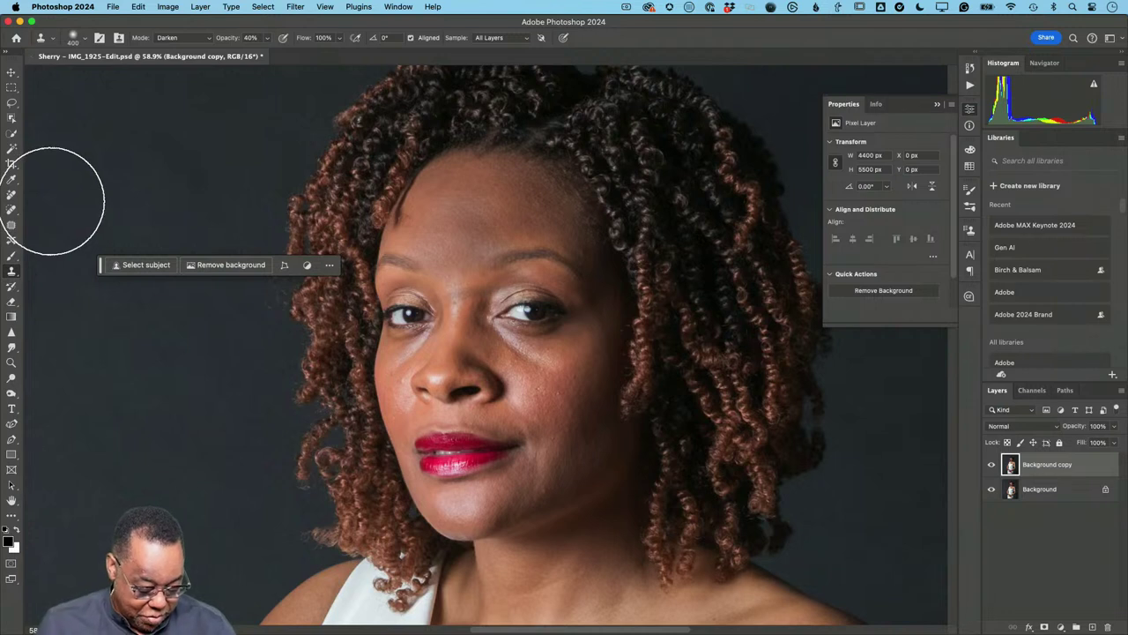
Switch to the History Brush, then save the retouched -Edit.psd portrait and close it.
key(y)
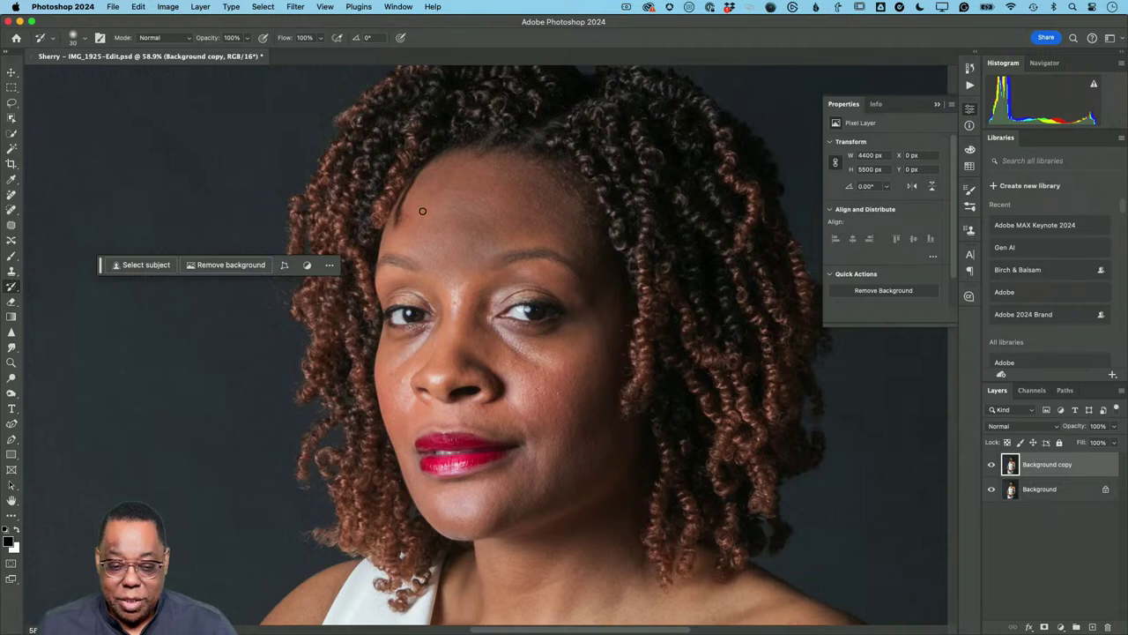
click(138, 7)
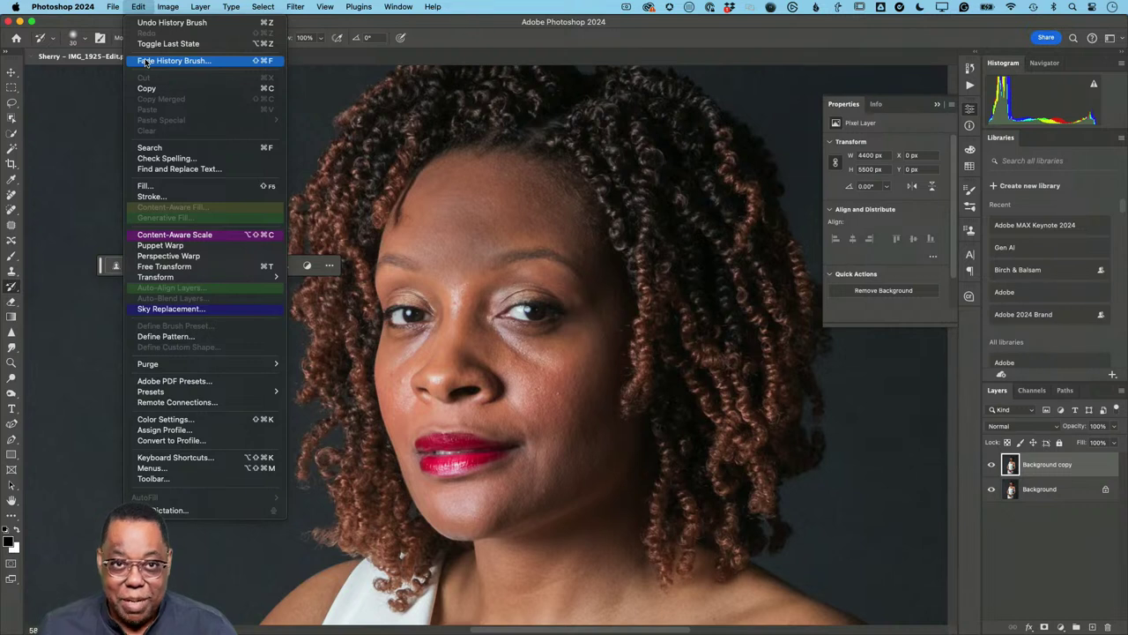
click(134, 6)
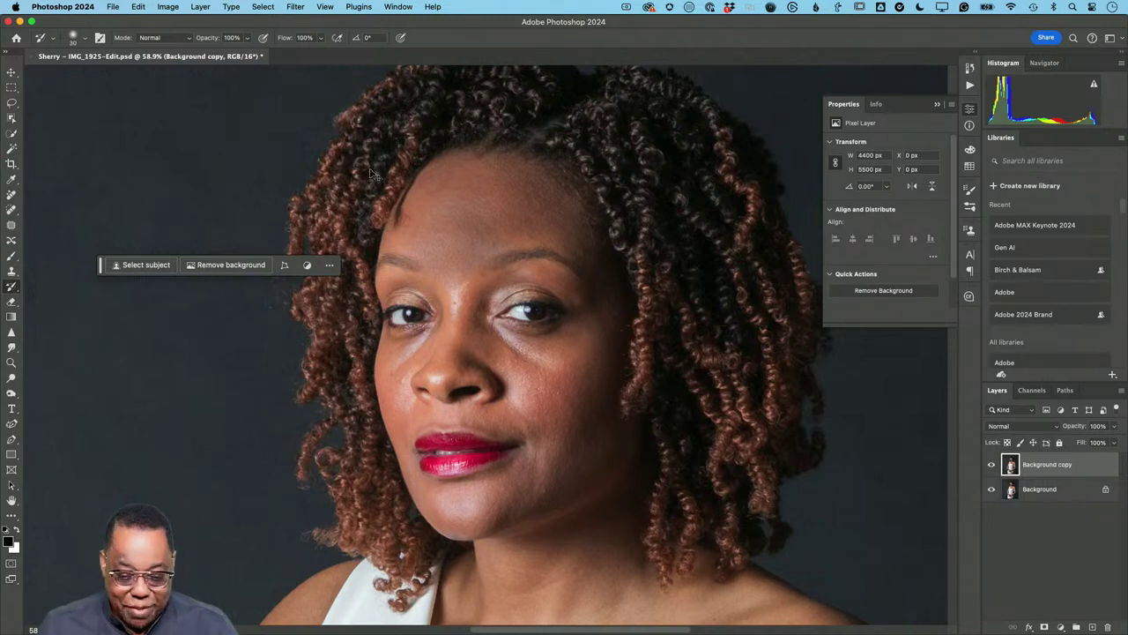
key(super+s)
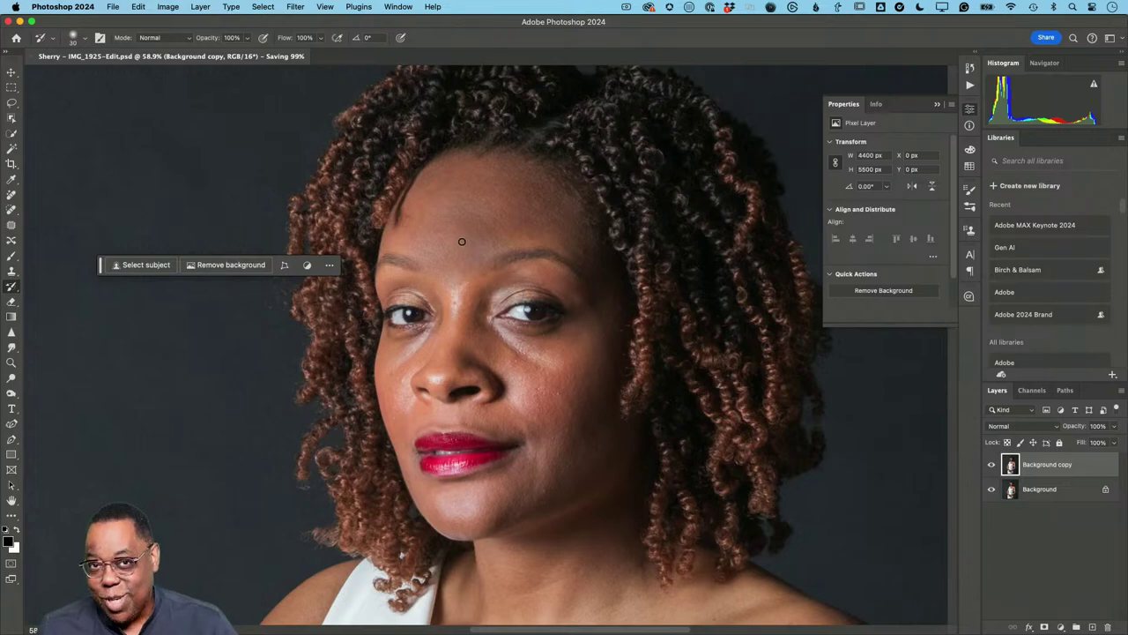
key(super+w)
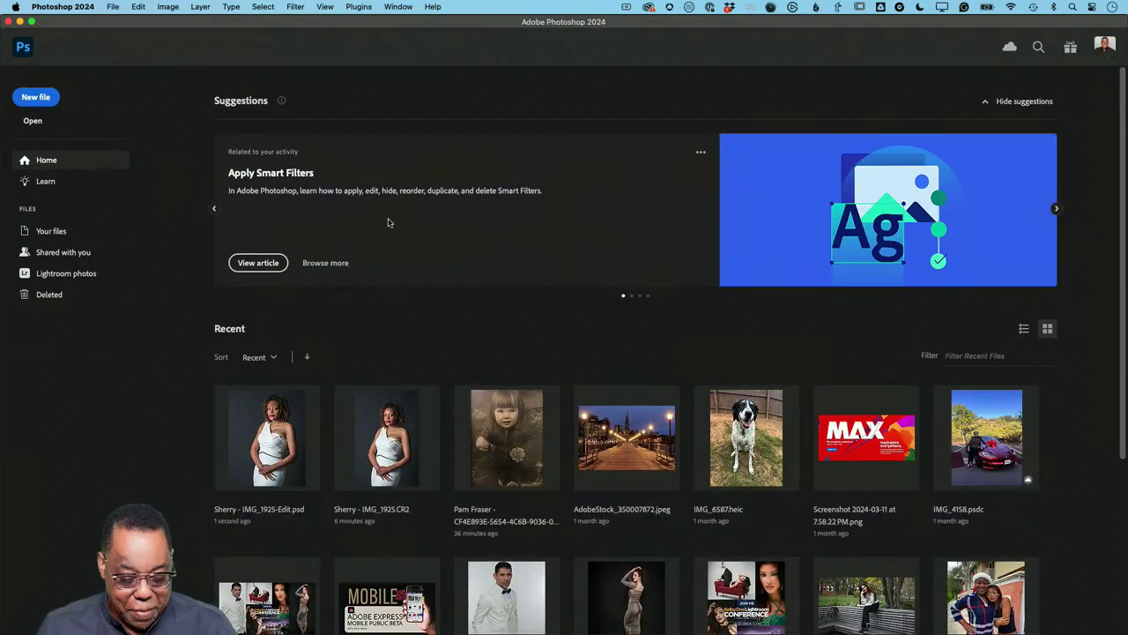
Switch back to Lightroom Classic.
key(super+Tab)
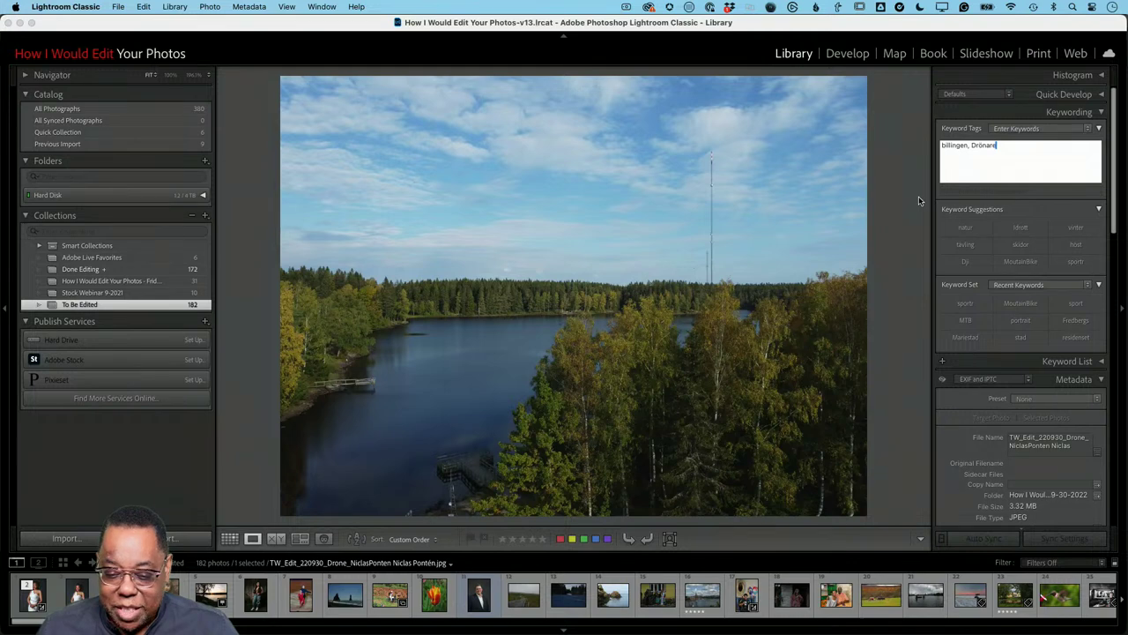
Apply Auto tone to the drone lake photo in Develop, keeping the Color profile.
click(853, 54)
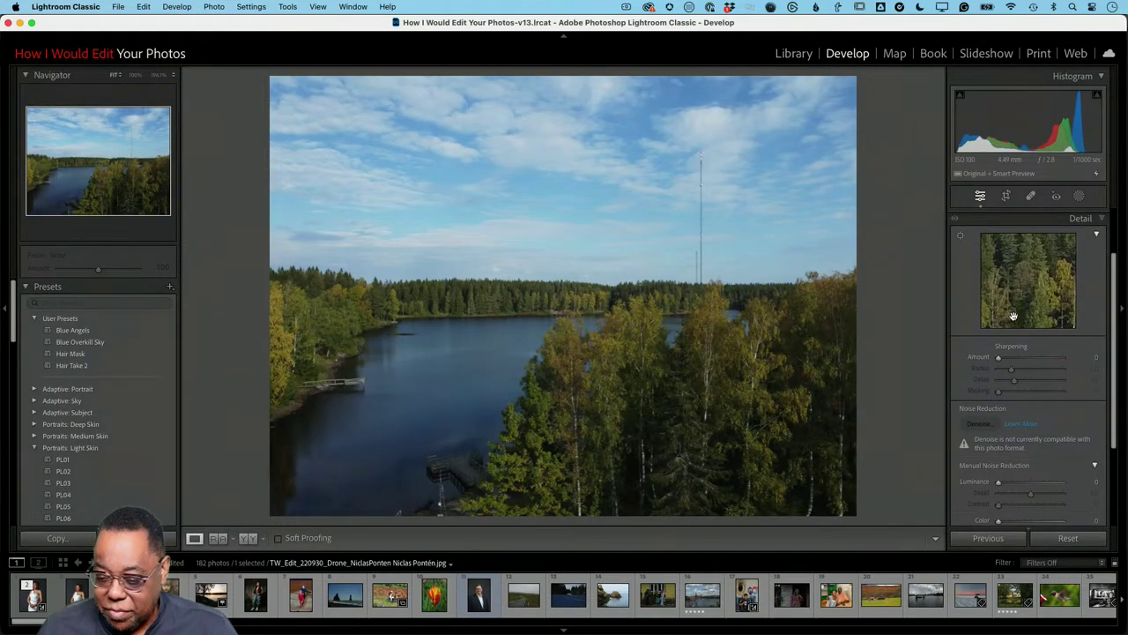
scroll(1013, 316, up, 3)
click(1057, 217)
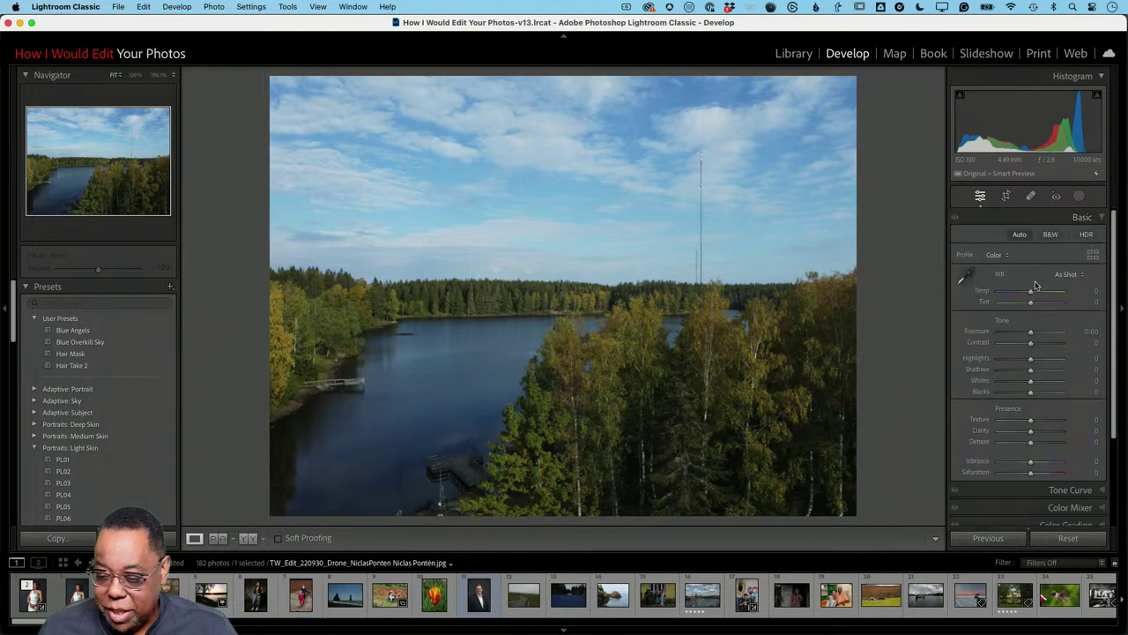
click(996, 255)
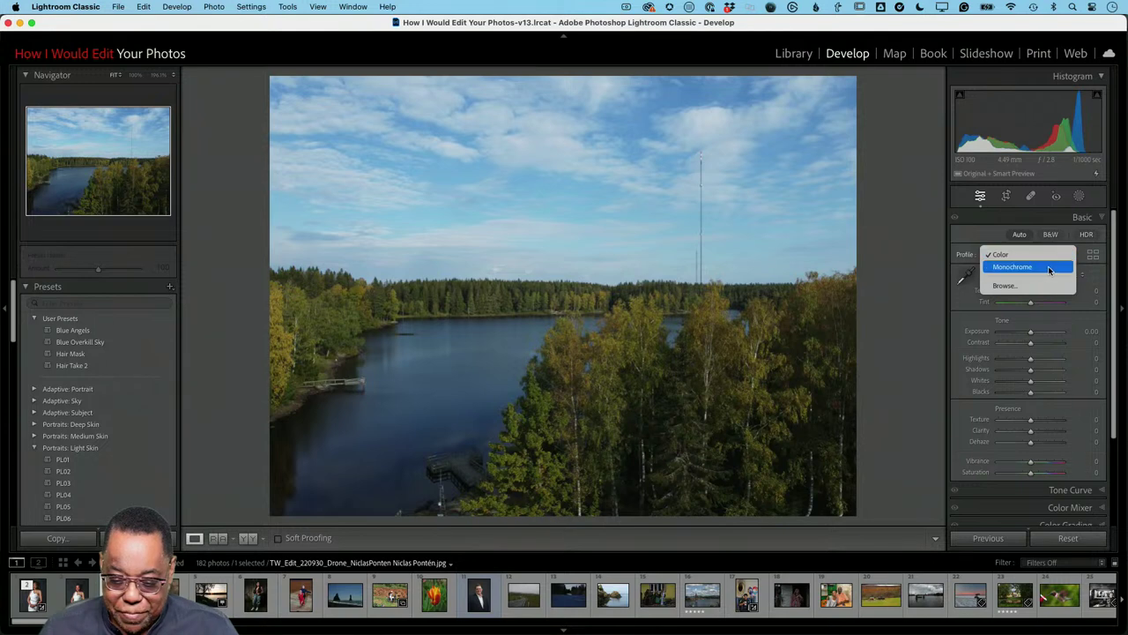
click(991, 224)
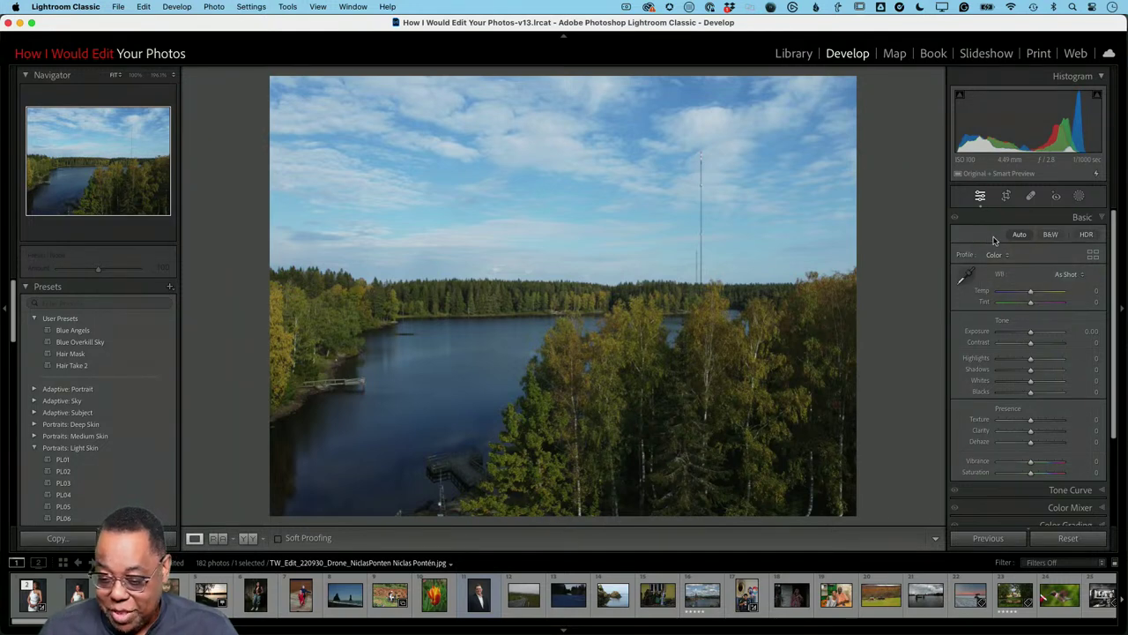
click(1023, 235)
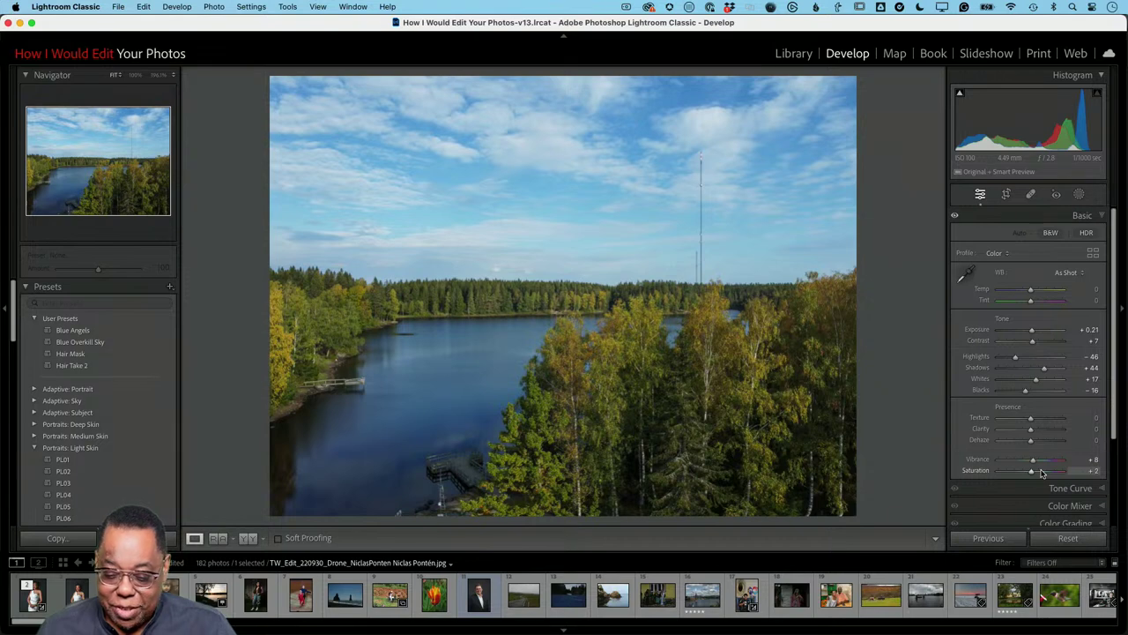
Raise Dehaze to +39 in the Basic panel.
scroll(1053, 472, down, 3)
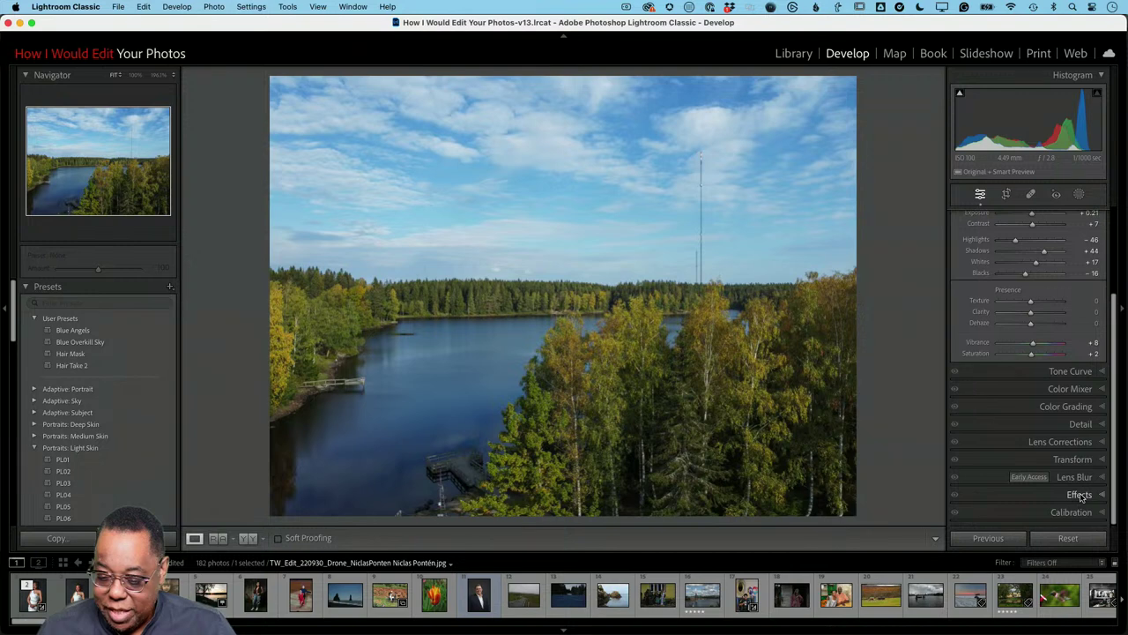
click(1080, 495)
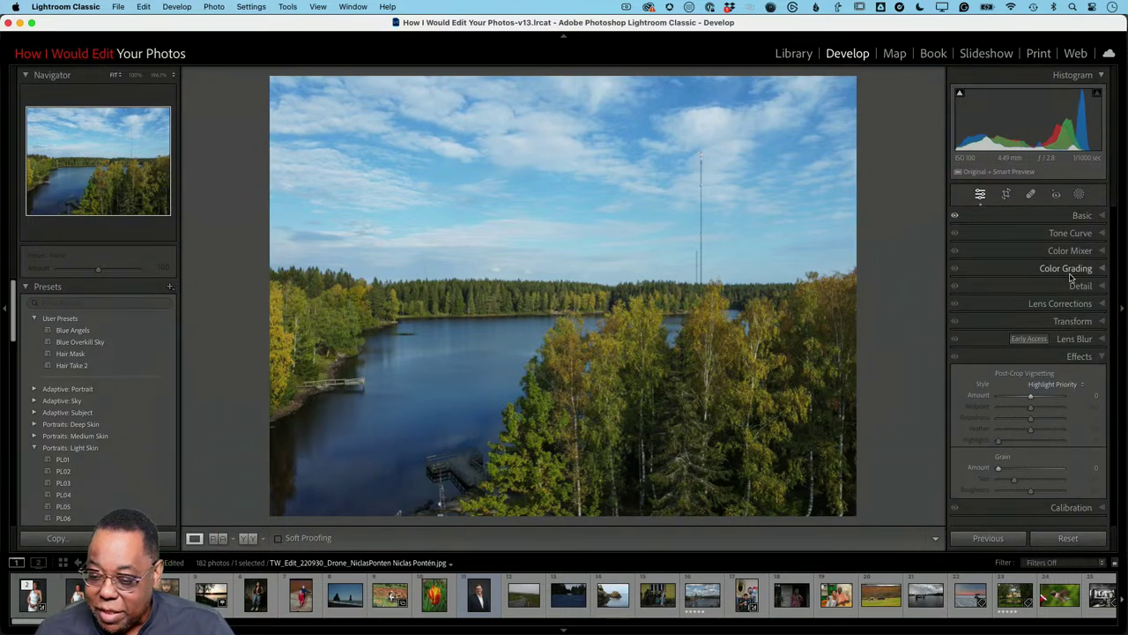
click(1079, 217)
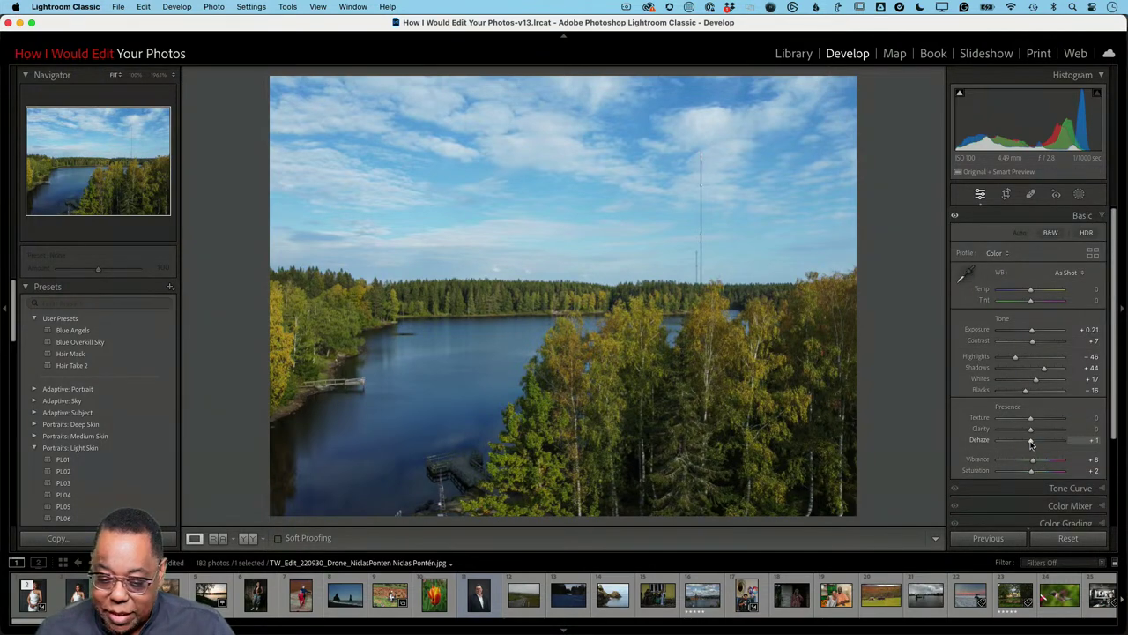
drag(1032, 444, 1042, 445)
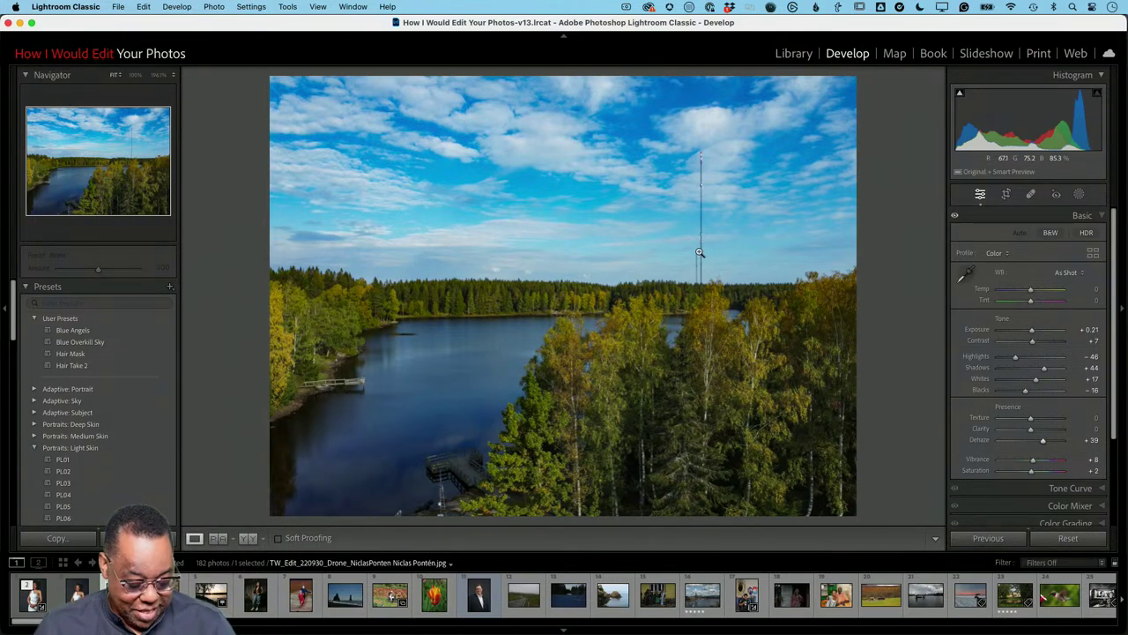
Open a copy of the drone photo with Lightroom adjustments in Photoshop.
key(super+e)
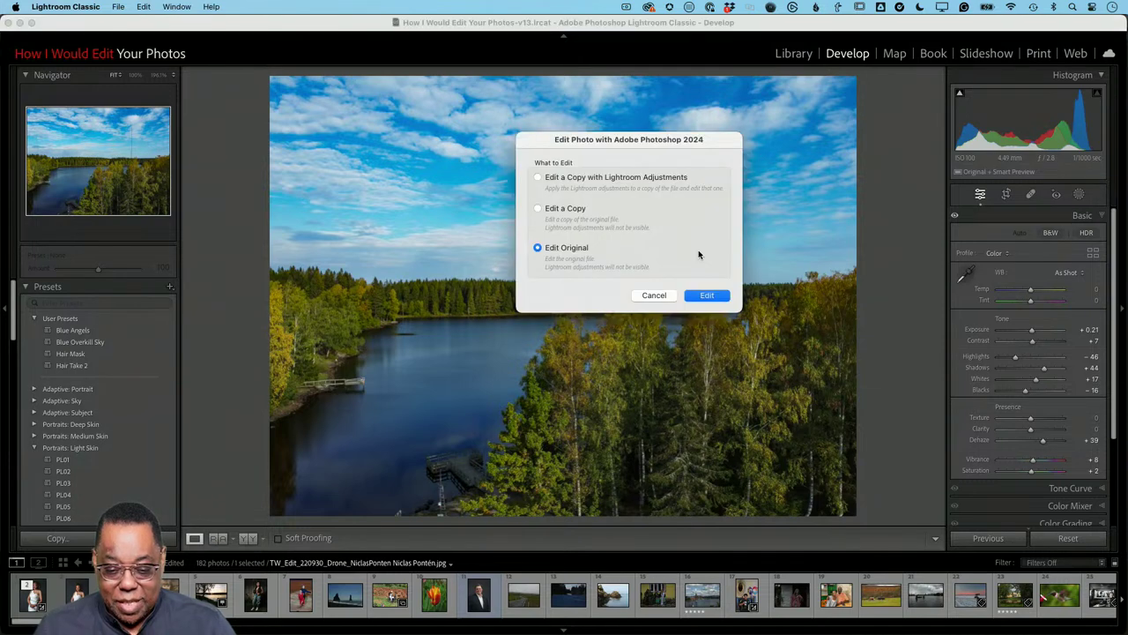
click(538, 178)
click(706, 297)
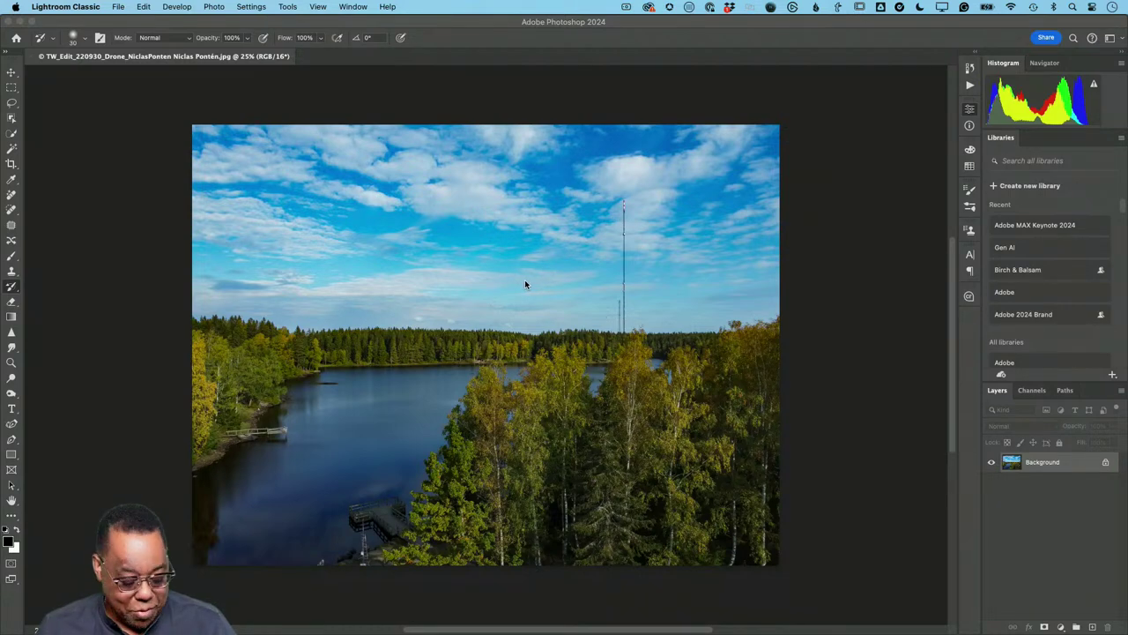
key(super+Tab)
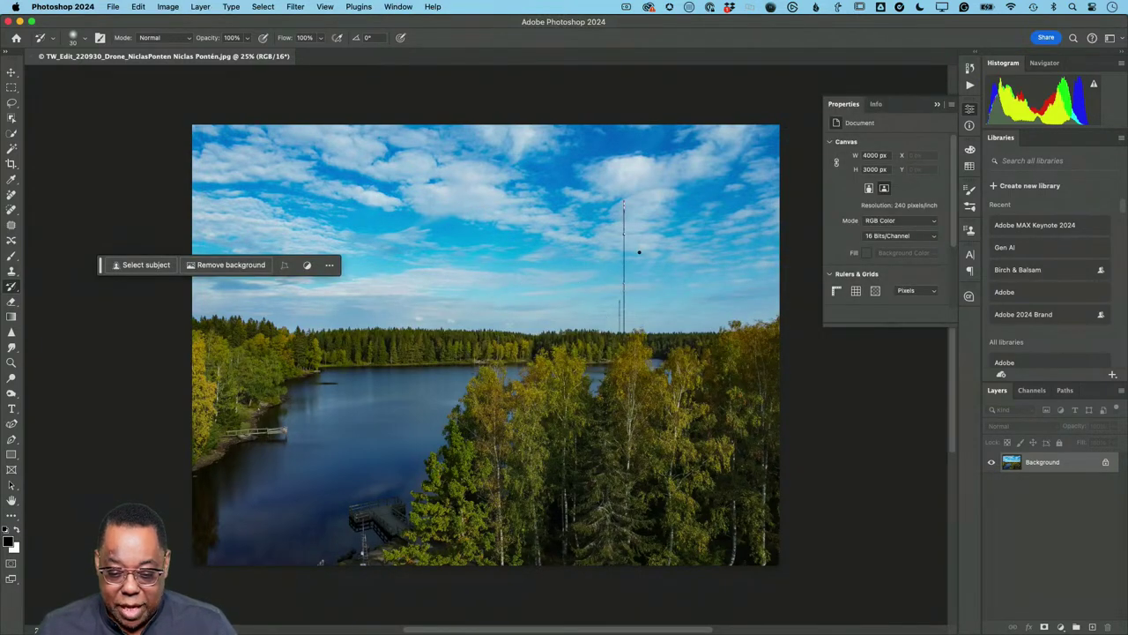
With the Remove tool at size 80, erase the radio tower, a shoreline spot and the lower dock.
click(11, 194)
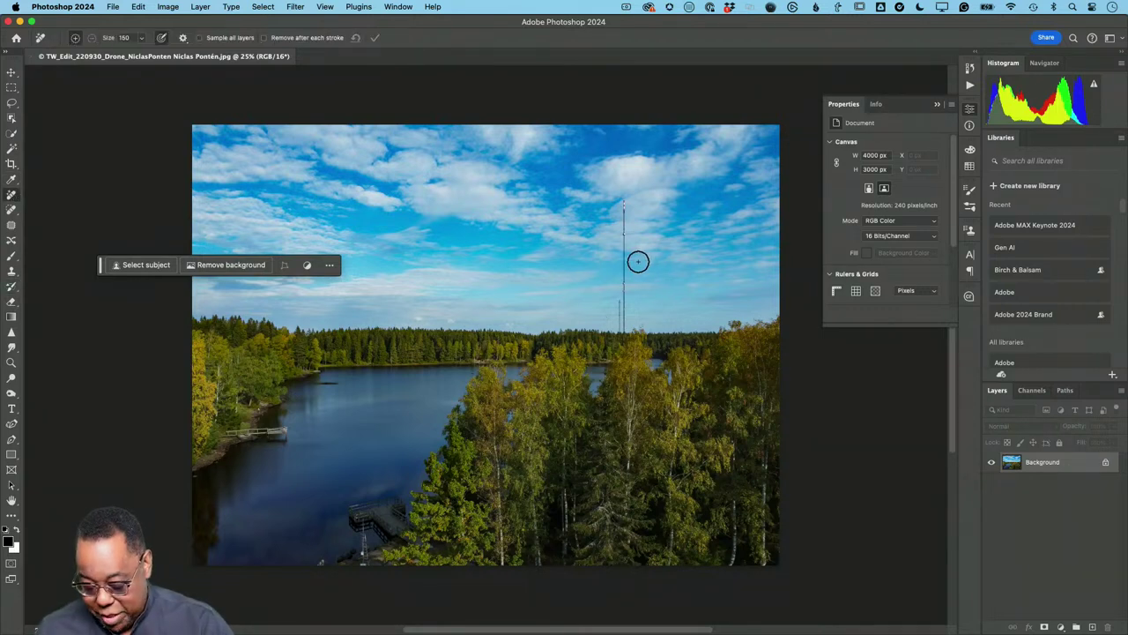
key(bracketleft)
key(bracketleft)
key(bracketleft)
key(bracketleft)
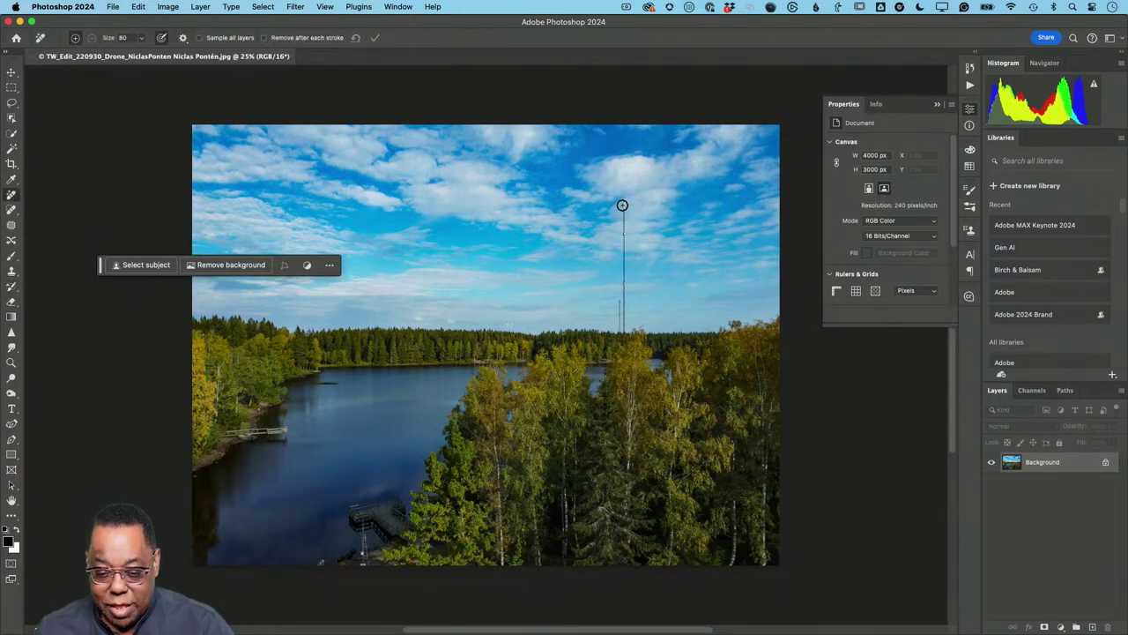
mouse_move(624, 202)
mouse_down()
mouse_move(623, 329)
mouse_move(623, 324)
mouse_up()
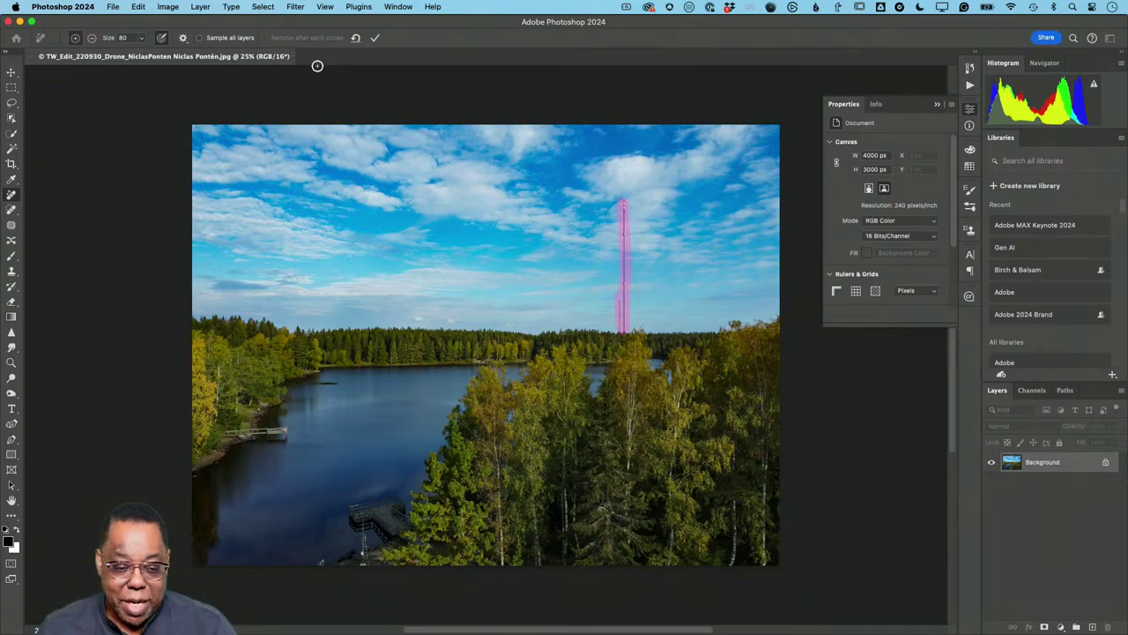
click(375, 40)
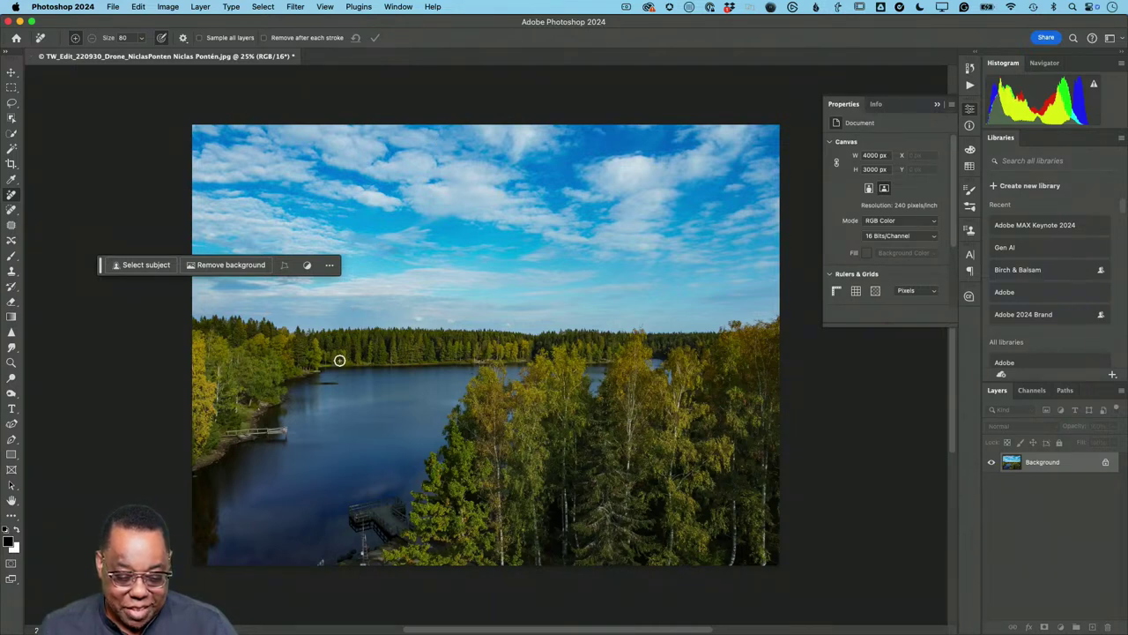
drag(337, 382, 302, 382)
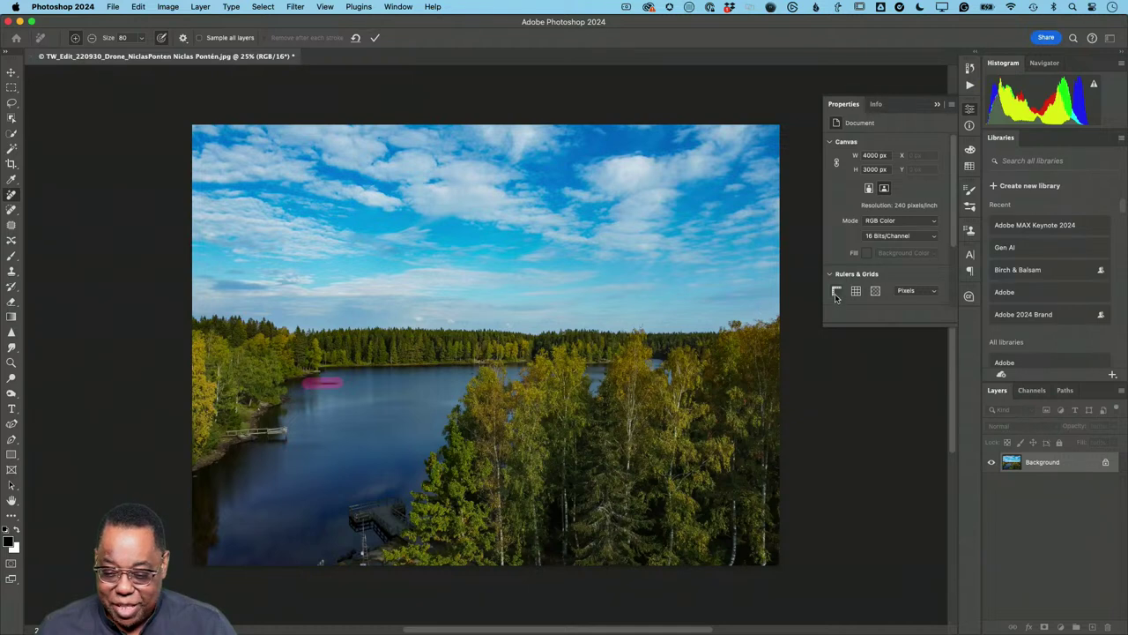
click(374, 38)
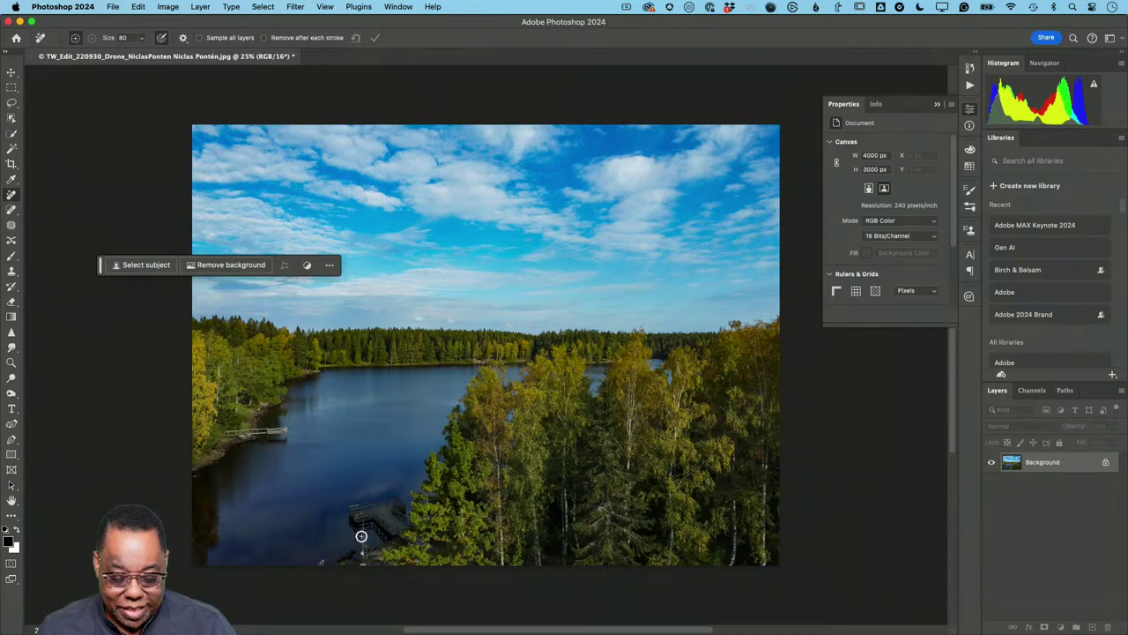
drag(364, 561, 364, 519)
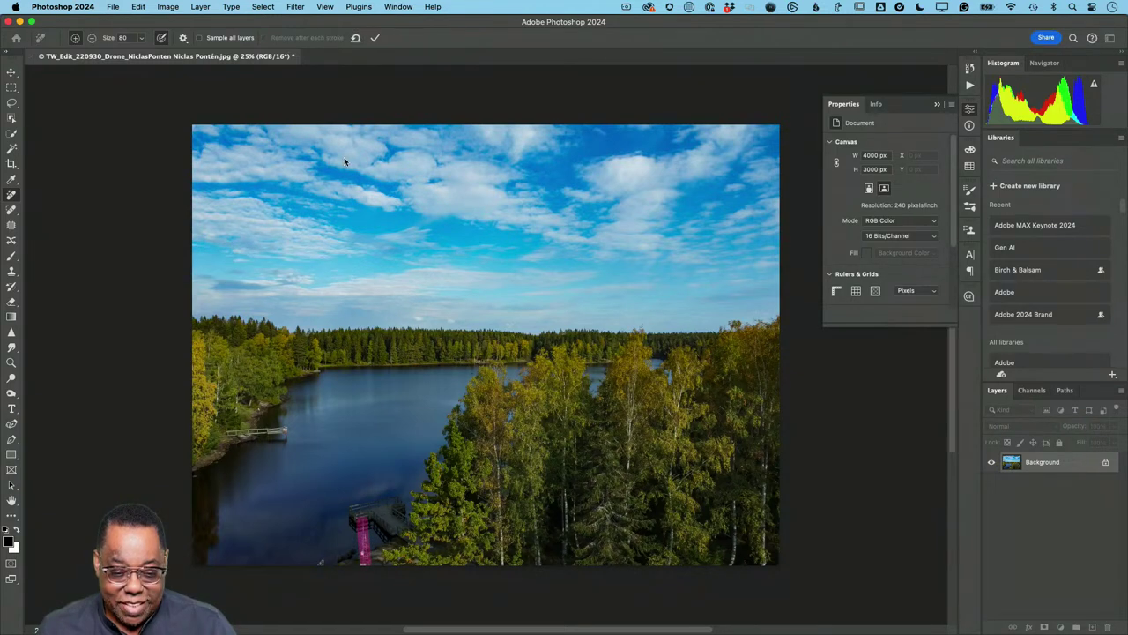
click(375, 37)
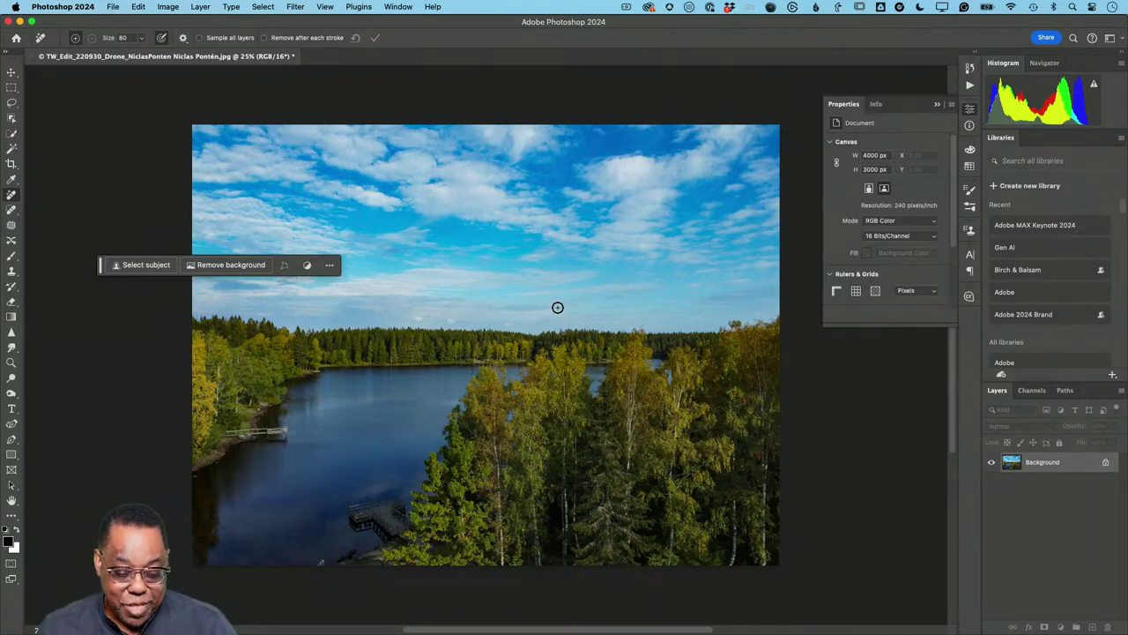
Save the edited image as a PSD, close it, and return to Lightroom Classic.
key(super+s)
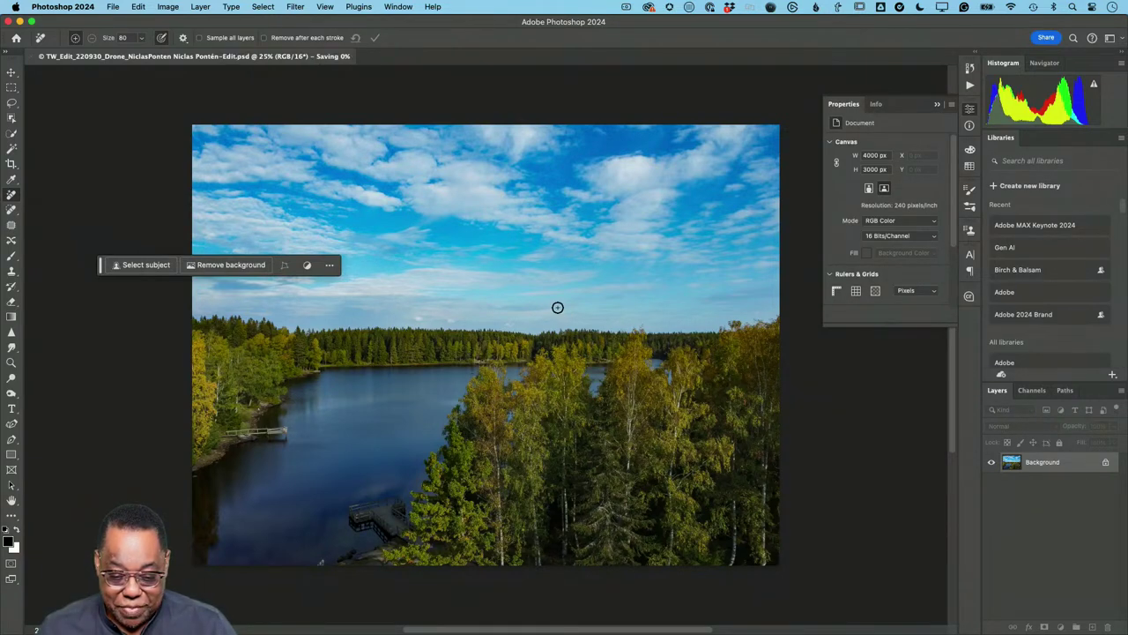
key(super+w)
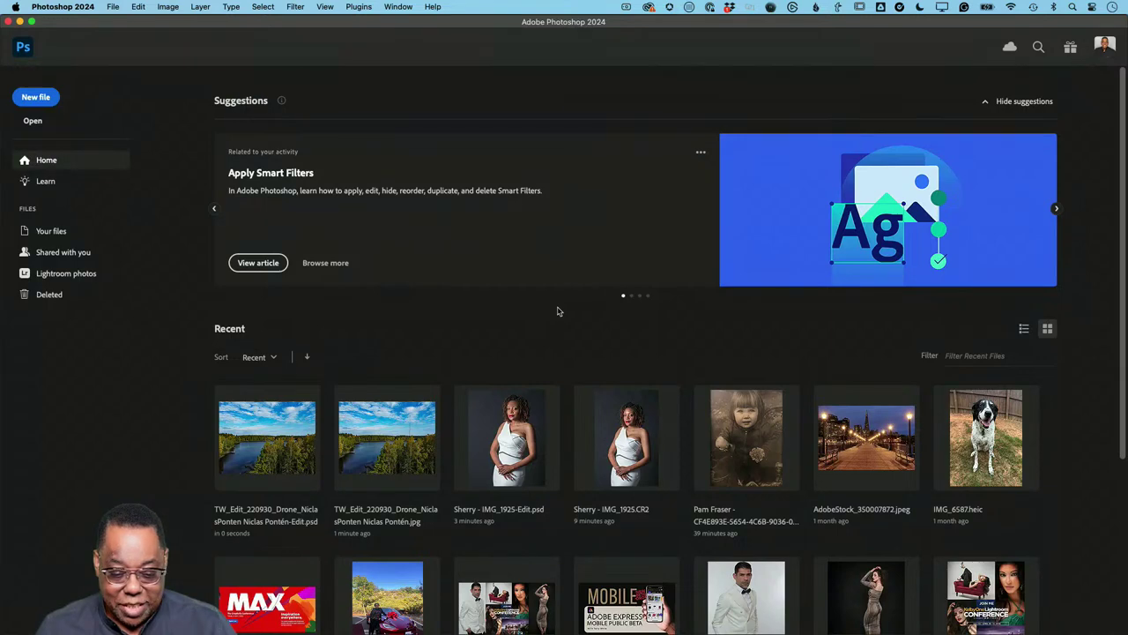
key(super+Tab)
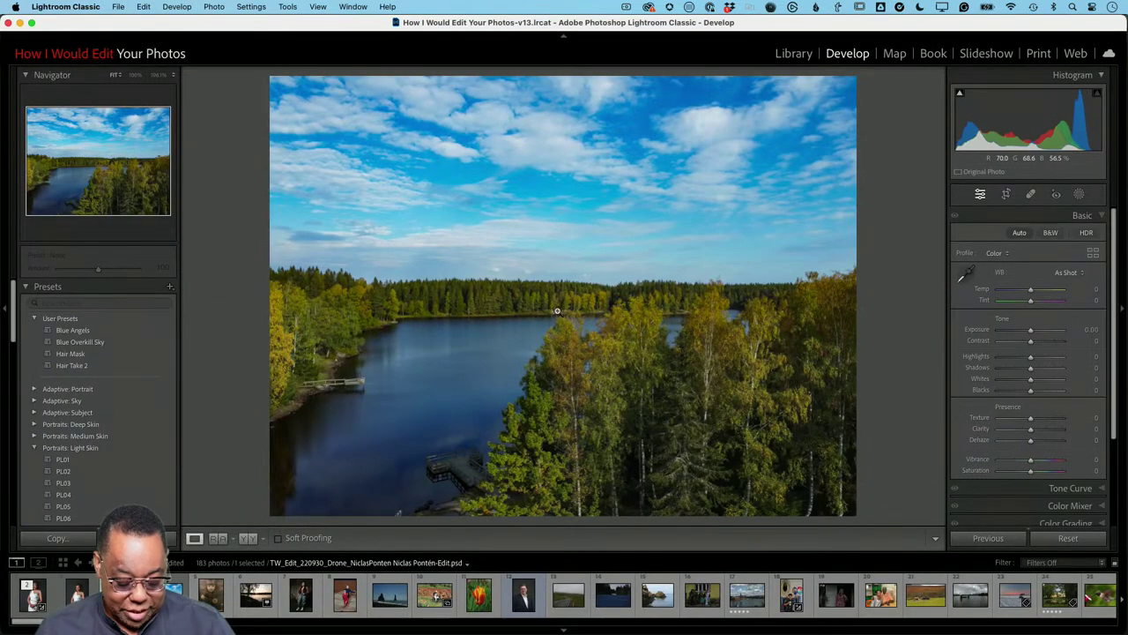
Pick the old sepia toddler photo from the Library grid and bring it into Develop.
key(g)
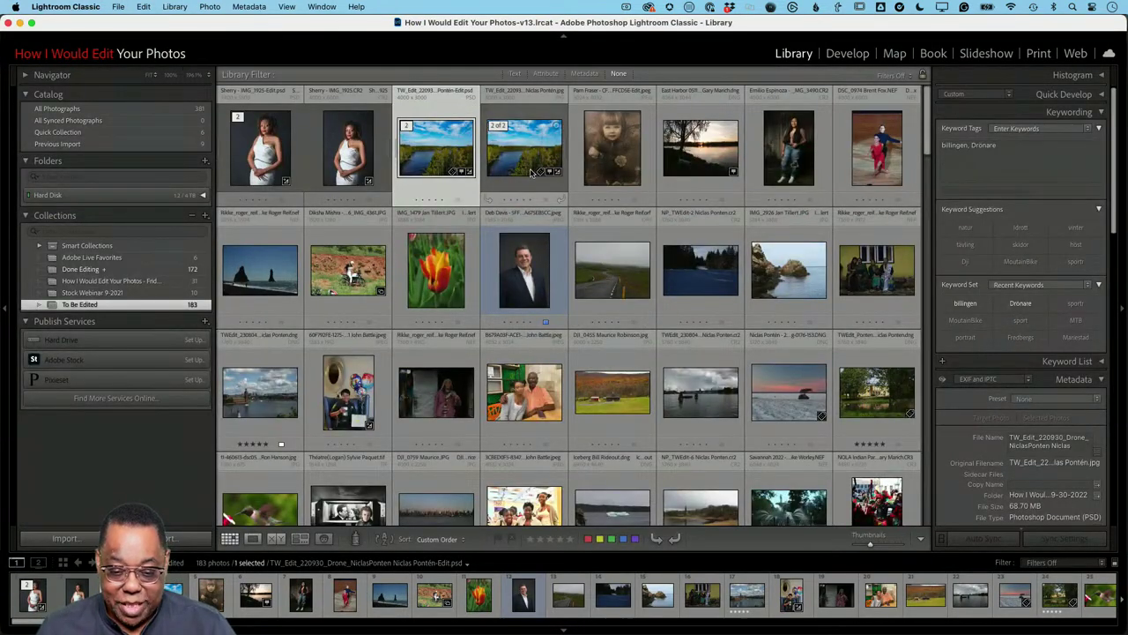
double_click(608, 144)
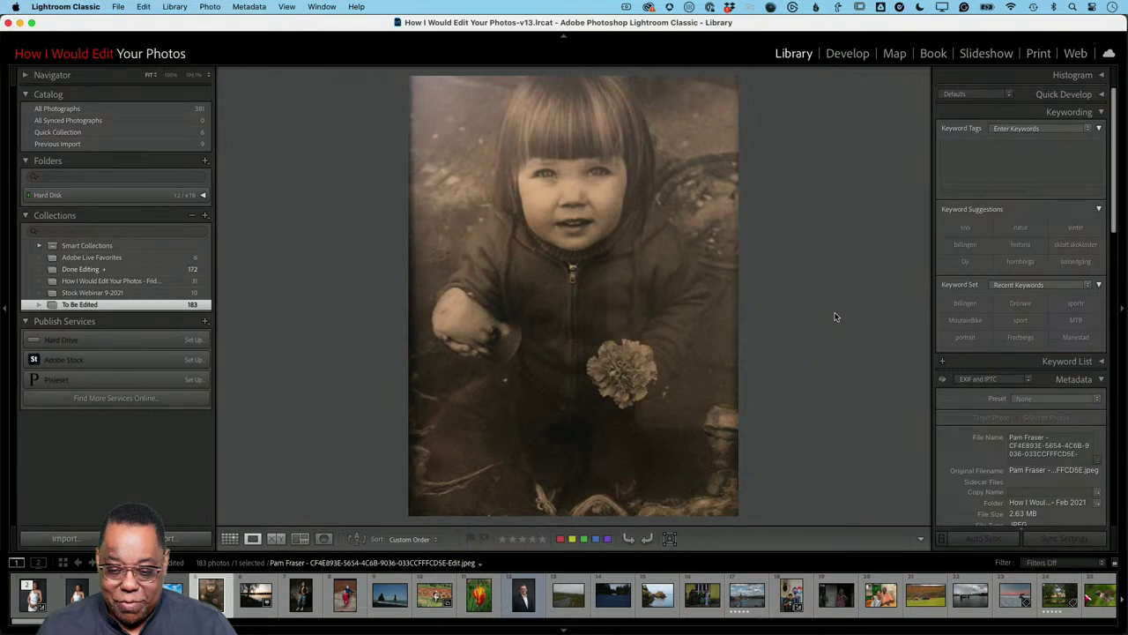
click(849, 54)
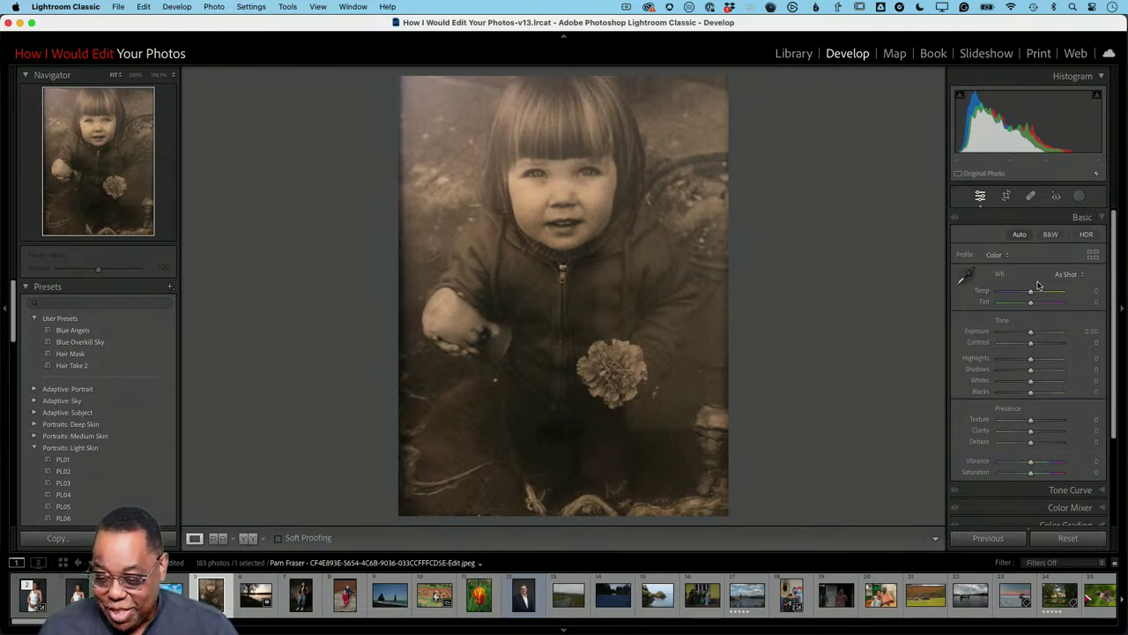
Apply Auto tone, set Exposure to +0.15, and reset Vibrance and Saturation to 0.
click(996, 254)
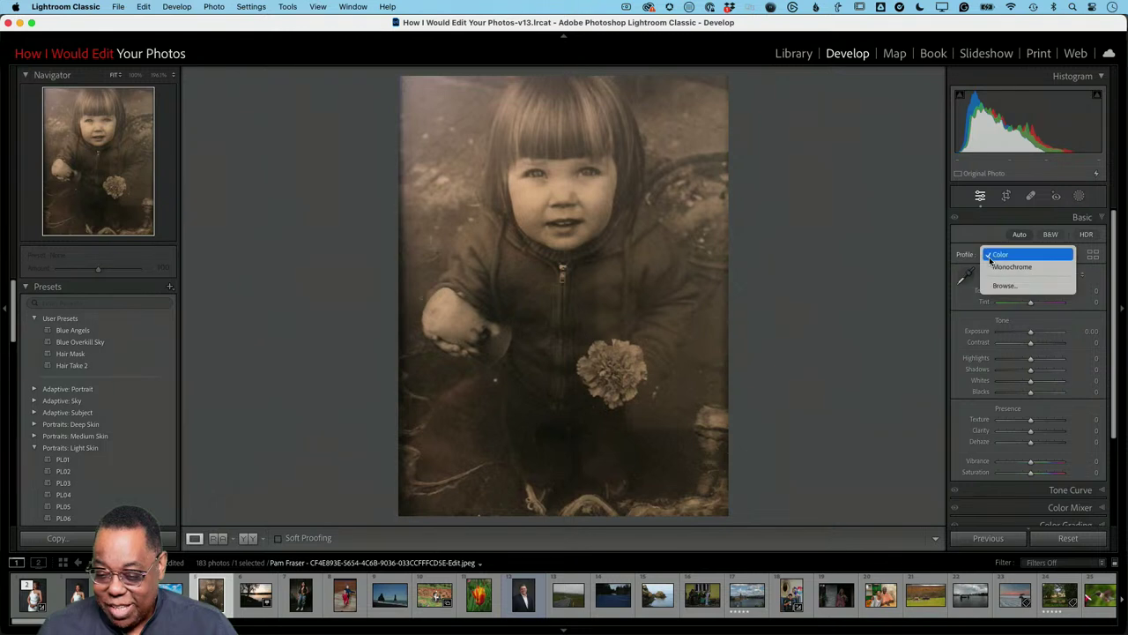
click(994, 254)
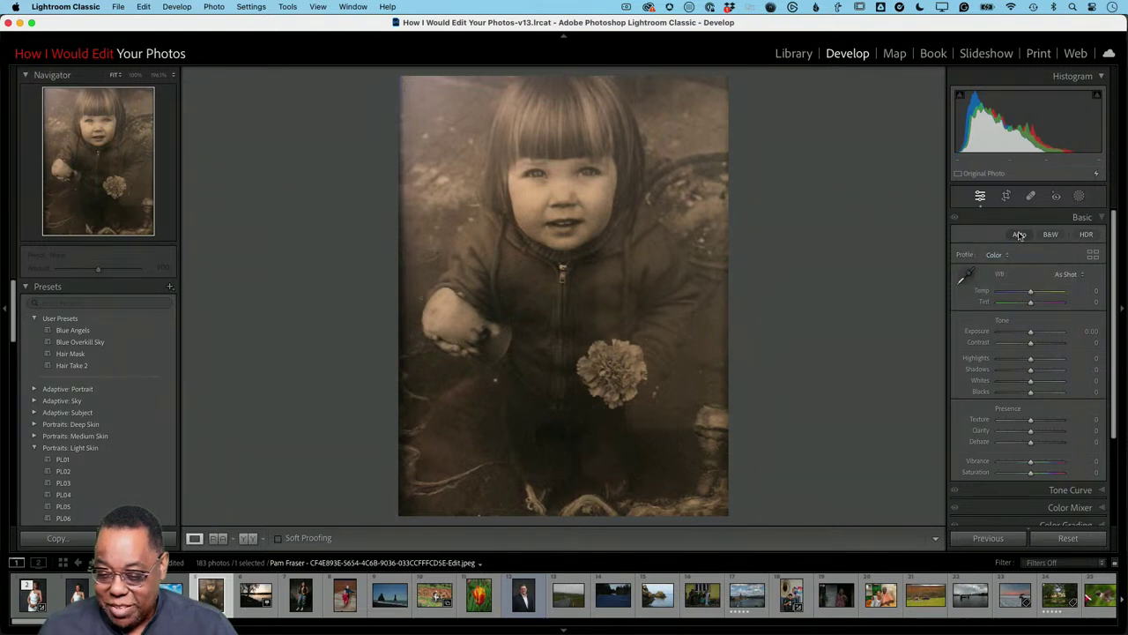
click(1019, 235)
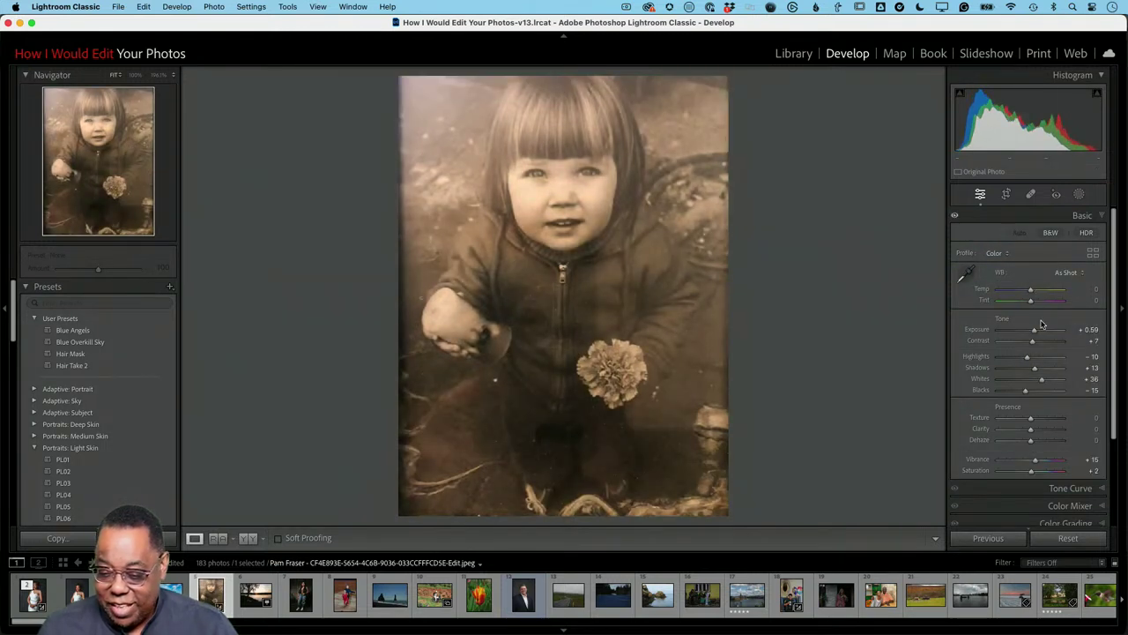
drag(1037, 331, 1033, 336)
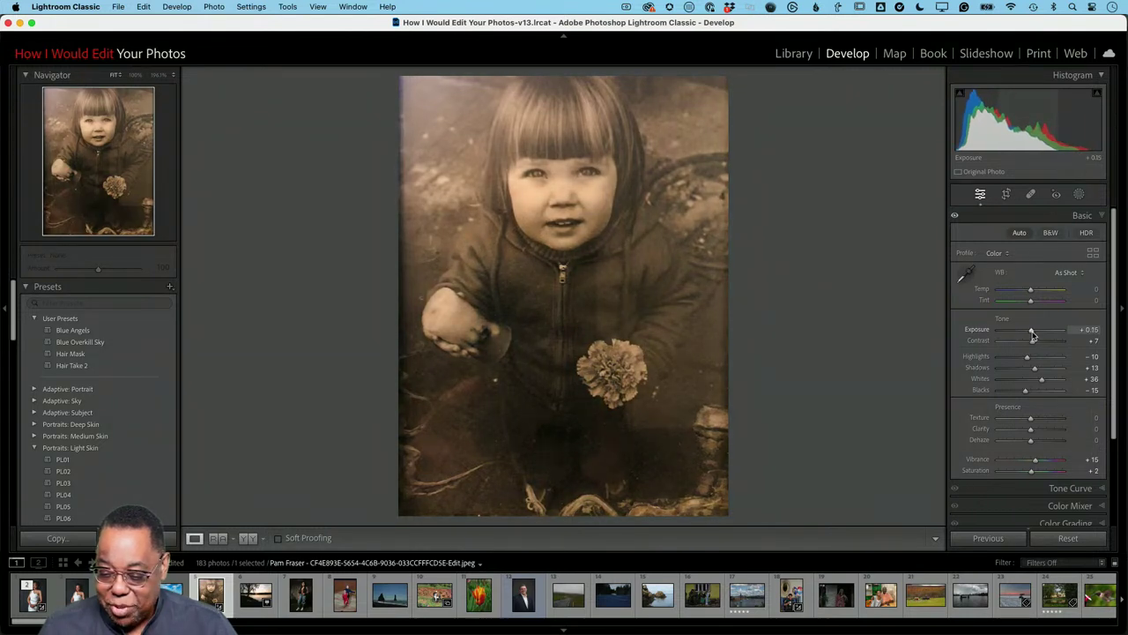
double_click(1039, 461)
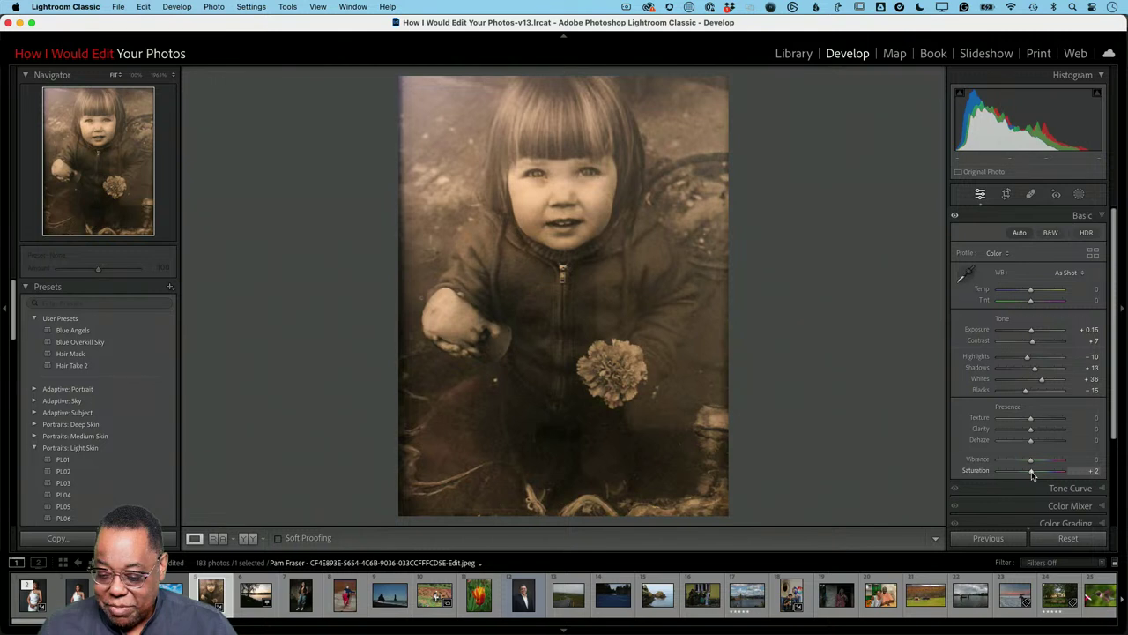
double_click(1033, 472)
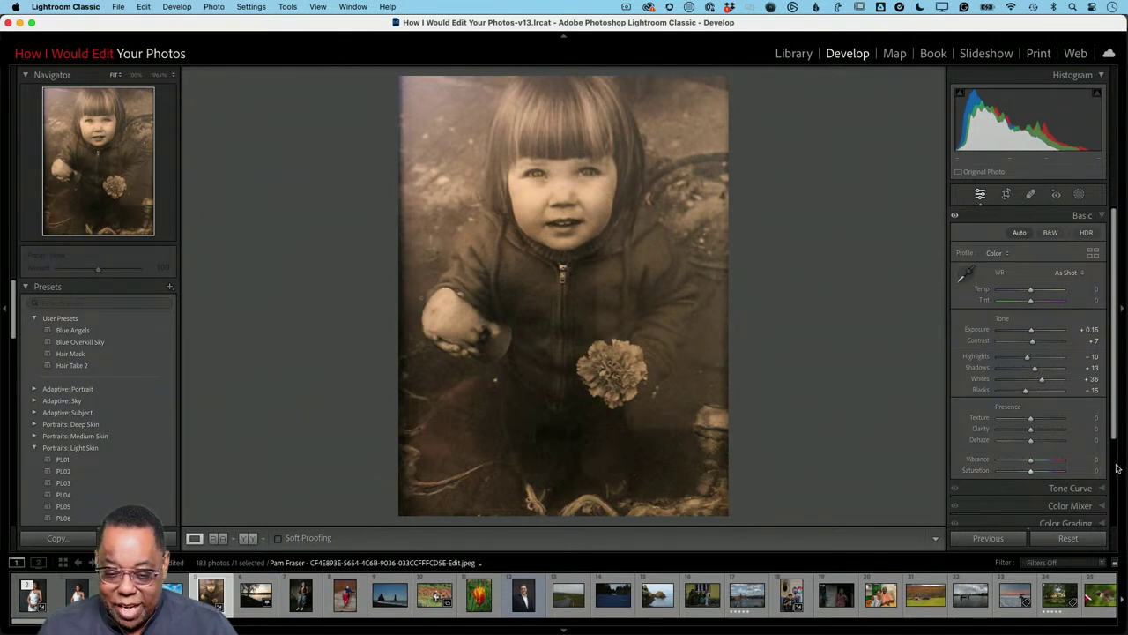
click(999, 254)
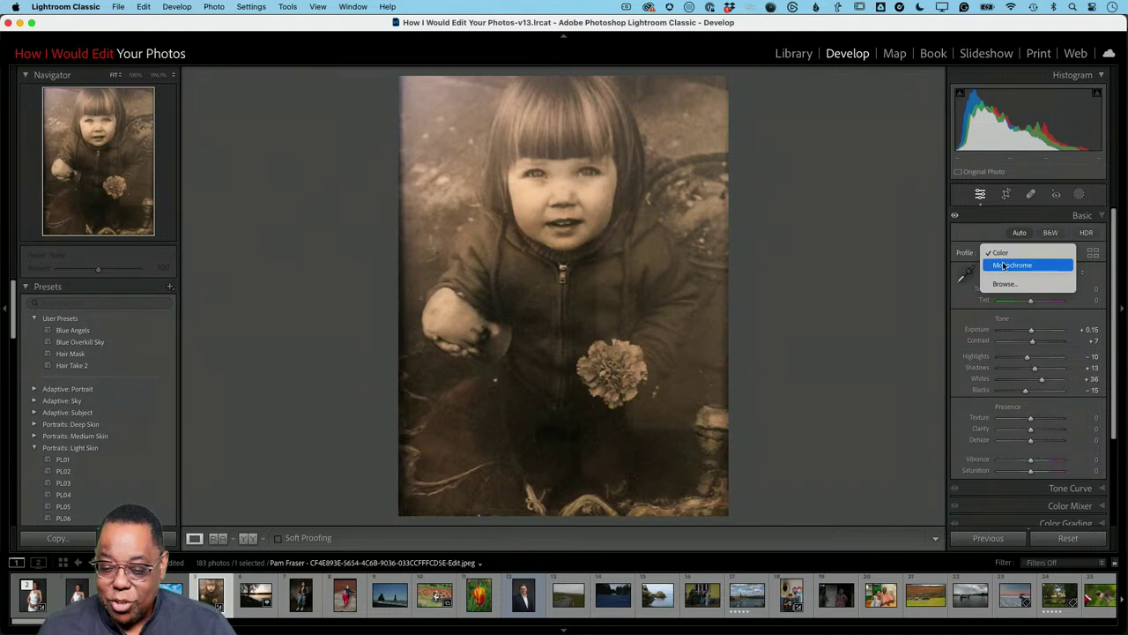
Convert the toddler photo to black and white with the B&W Red Filter v2 profile.
click(1003, 265)
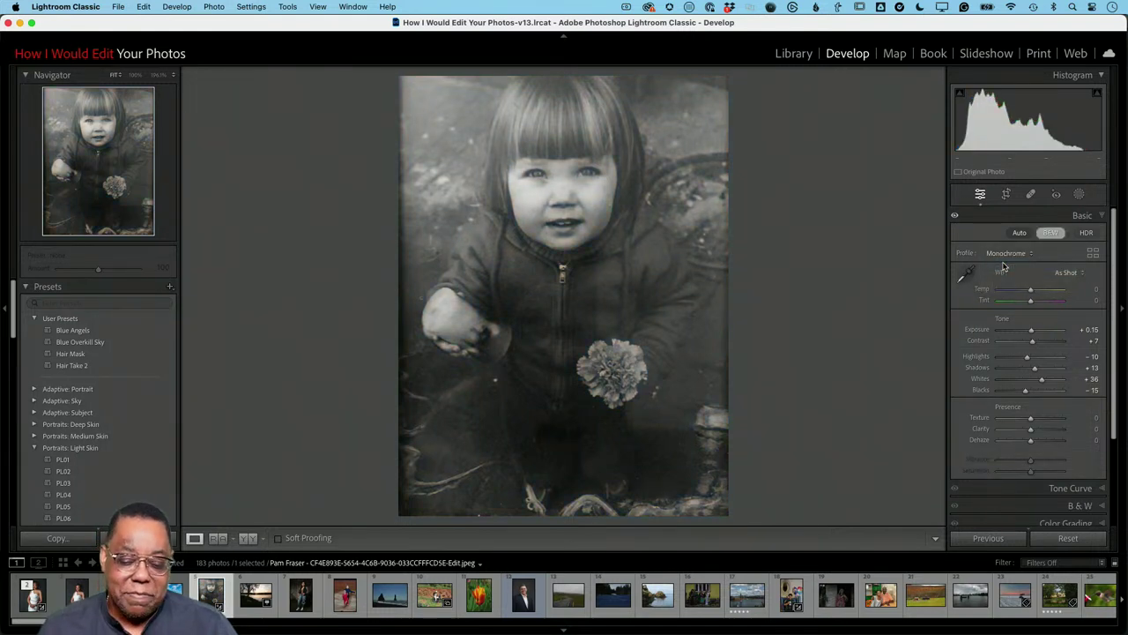
click(1005, 254)
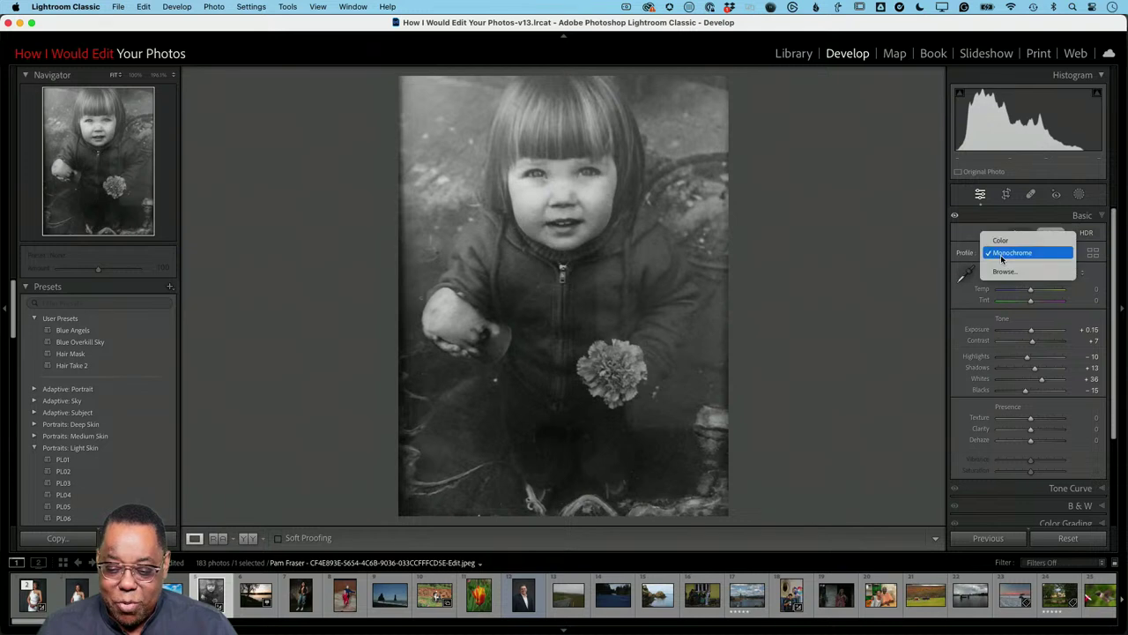
click(1002, 272)
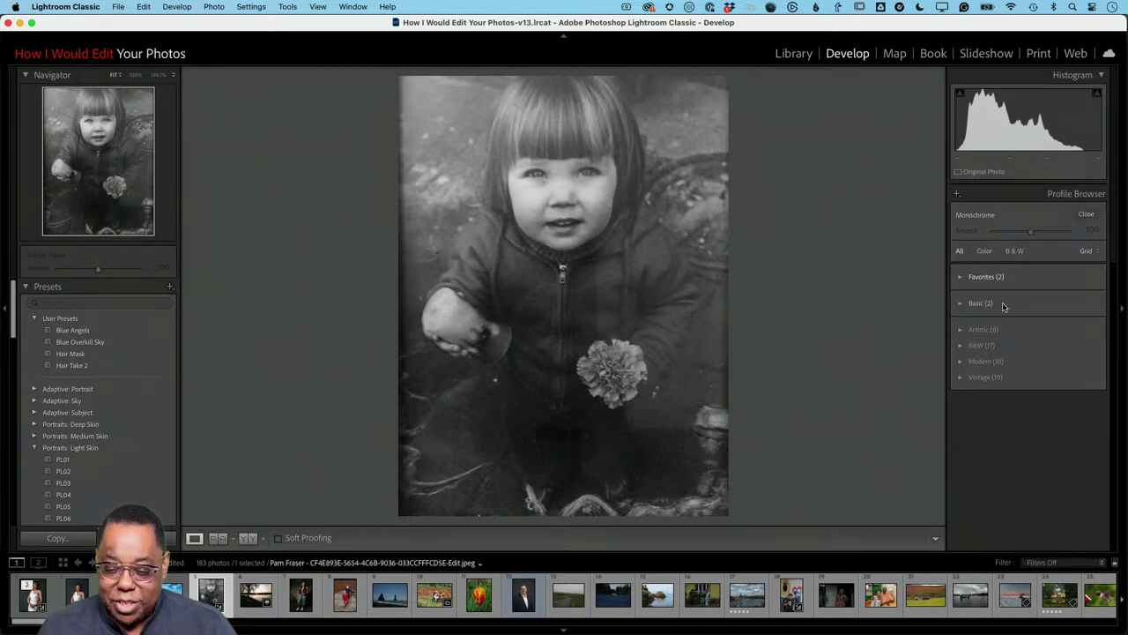
click(959, 347)
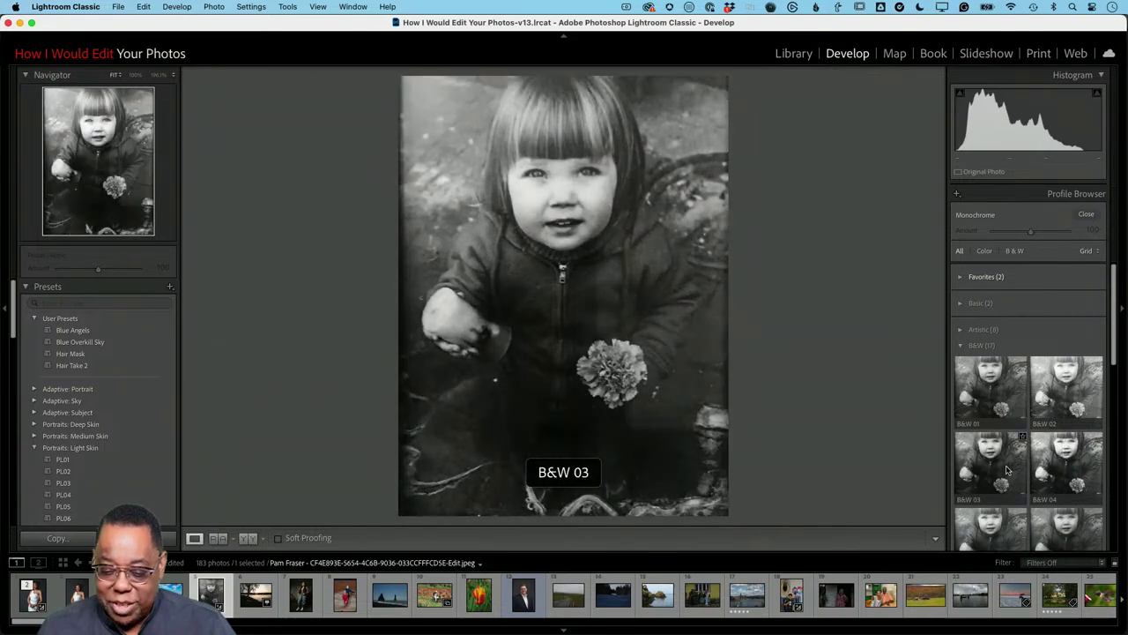
scroll(1003, 469, down, 2)
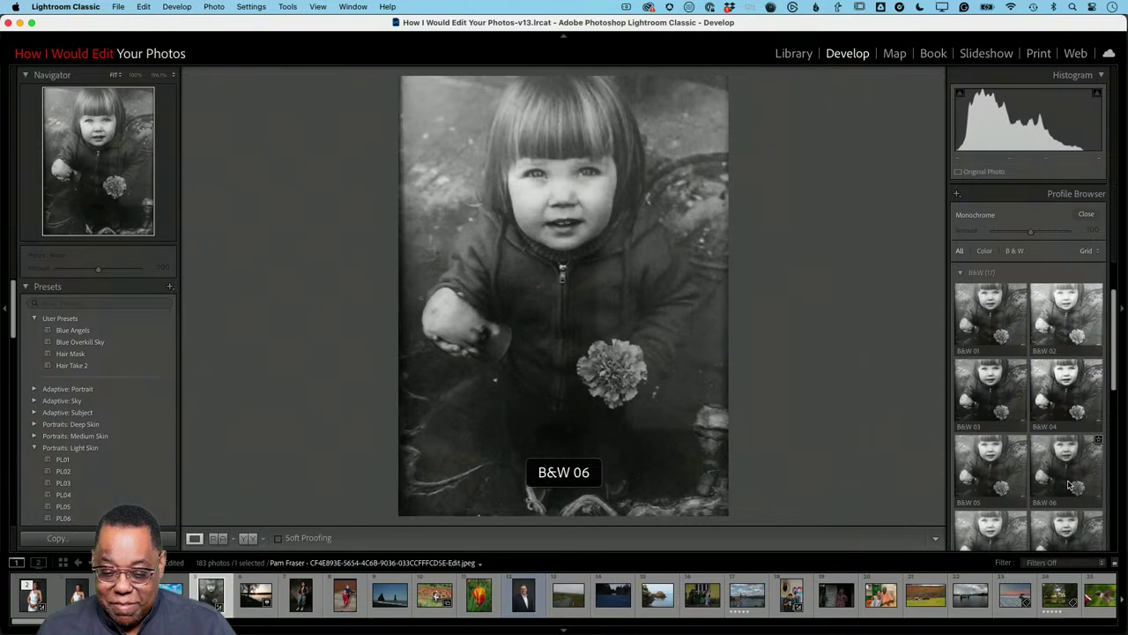
scroll(1058, 467, down, 4)
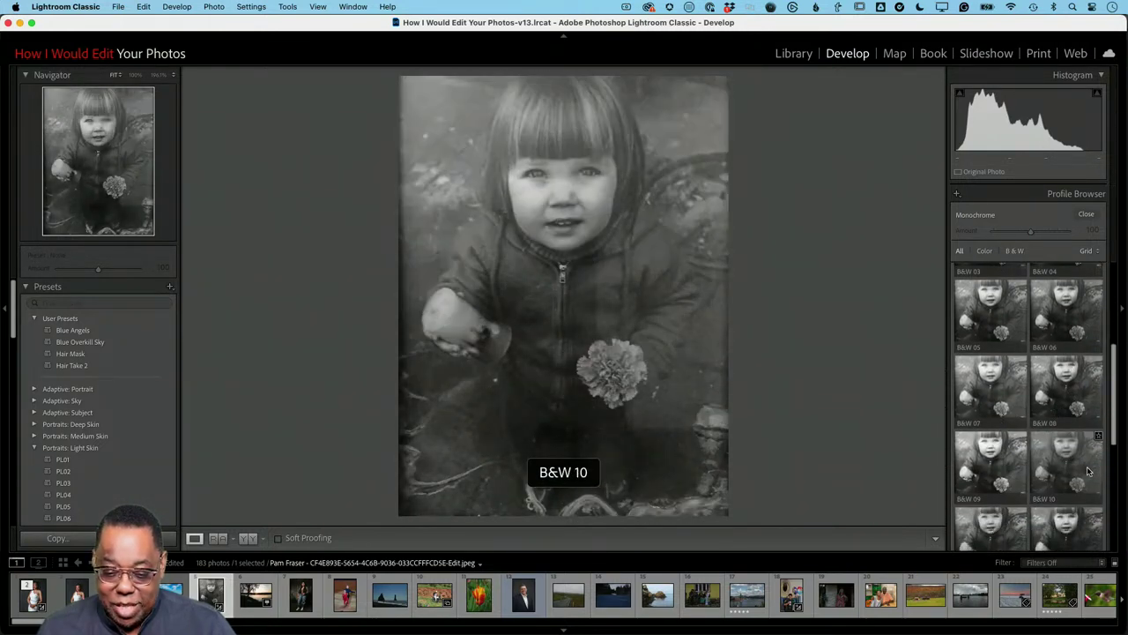
scroll(1088, 472, down, 2)
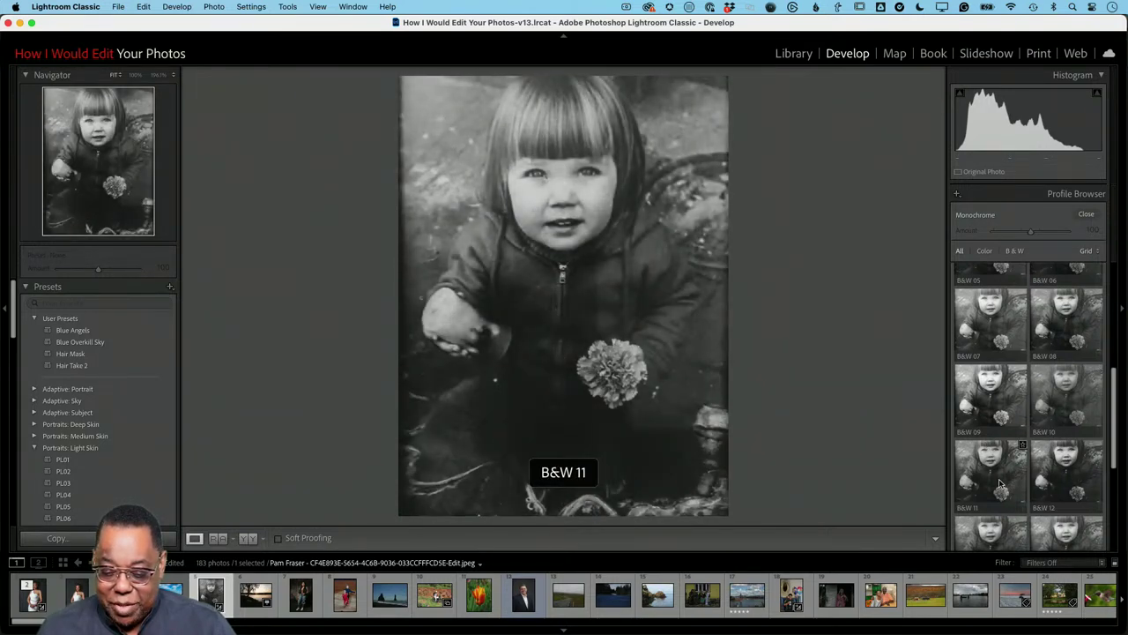
scroll(998, 476, down, 3)
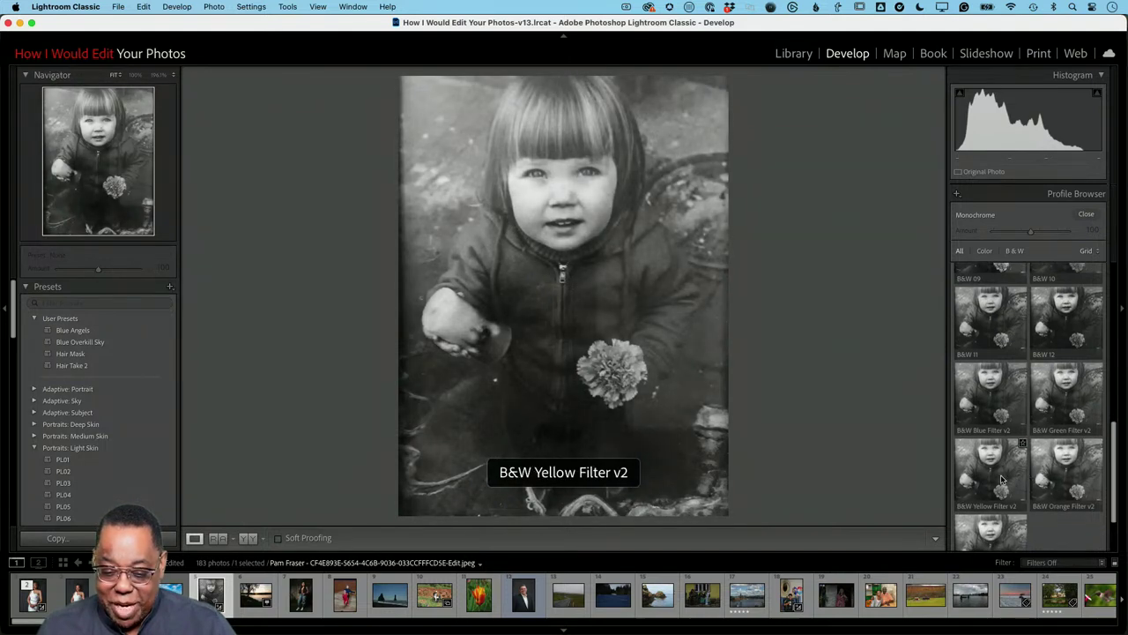
scroll(1001, 479, down, 2)
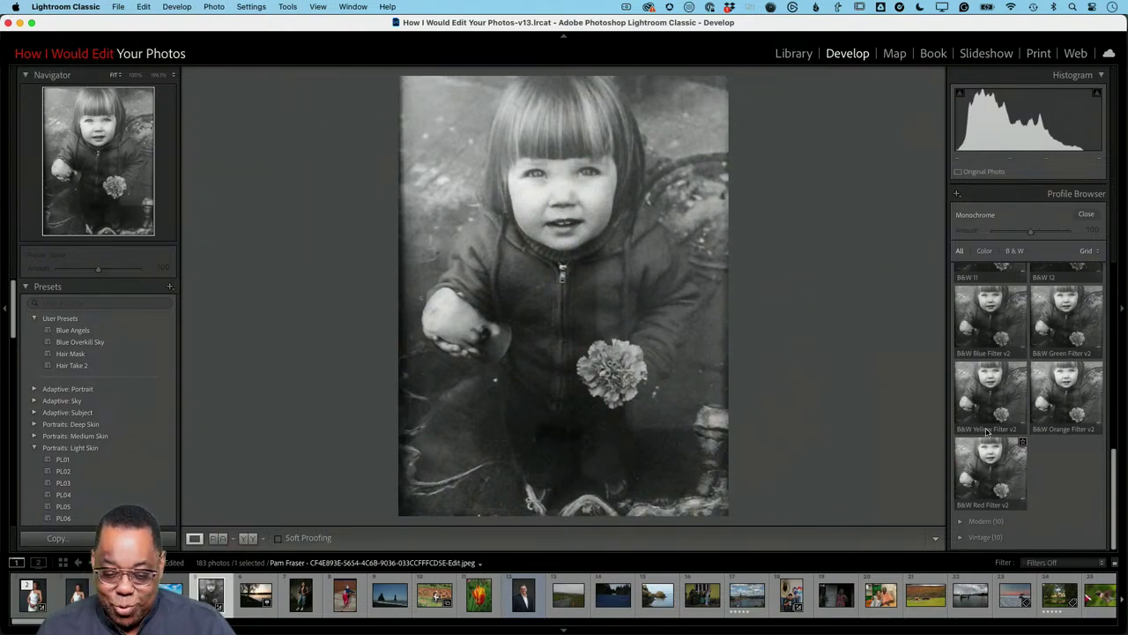
scroll(992, 405, up, 2)
scroll(992, 405, up, 3)
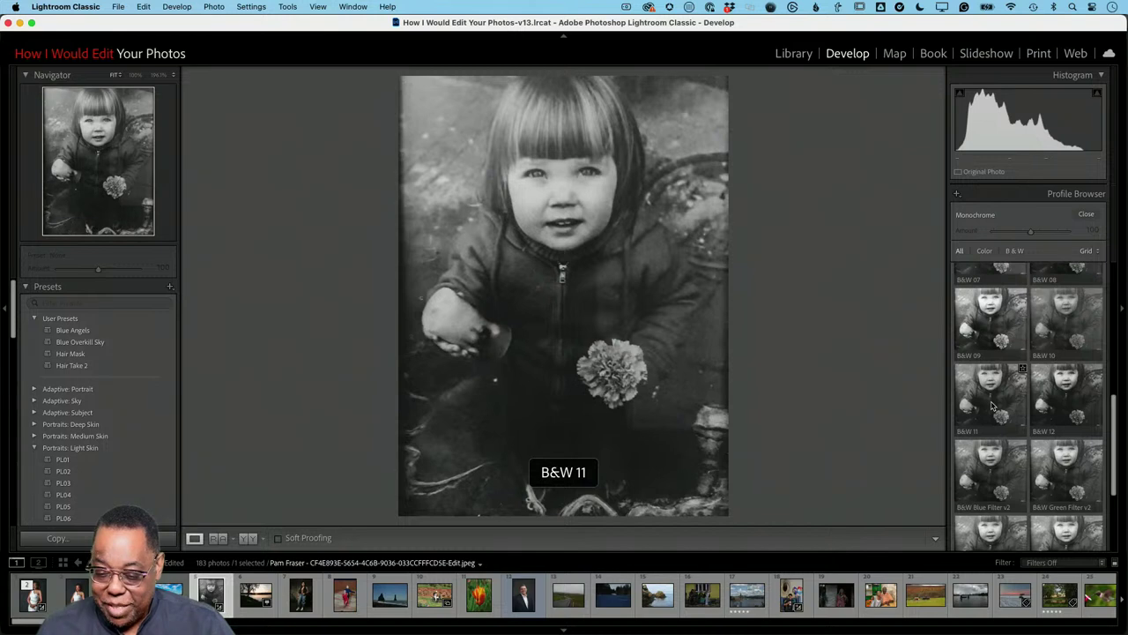
scroll(983, 414, down, 4)
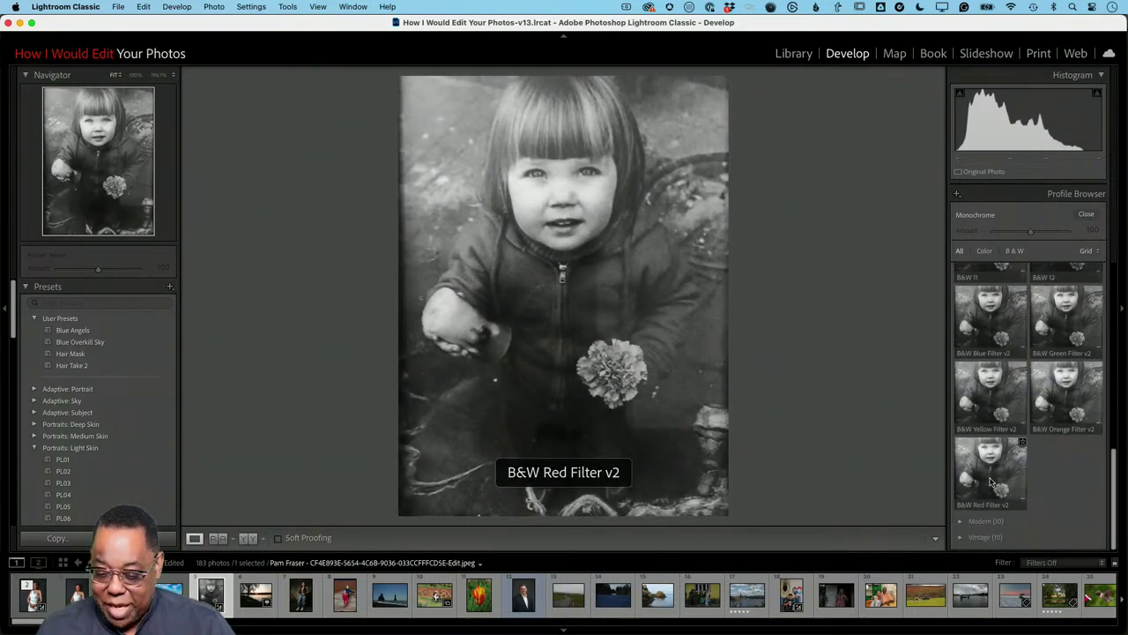
click(991, 483)
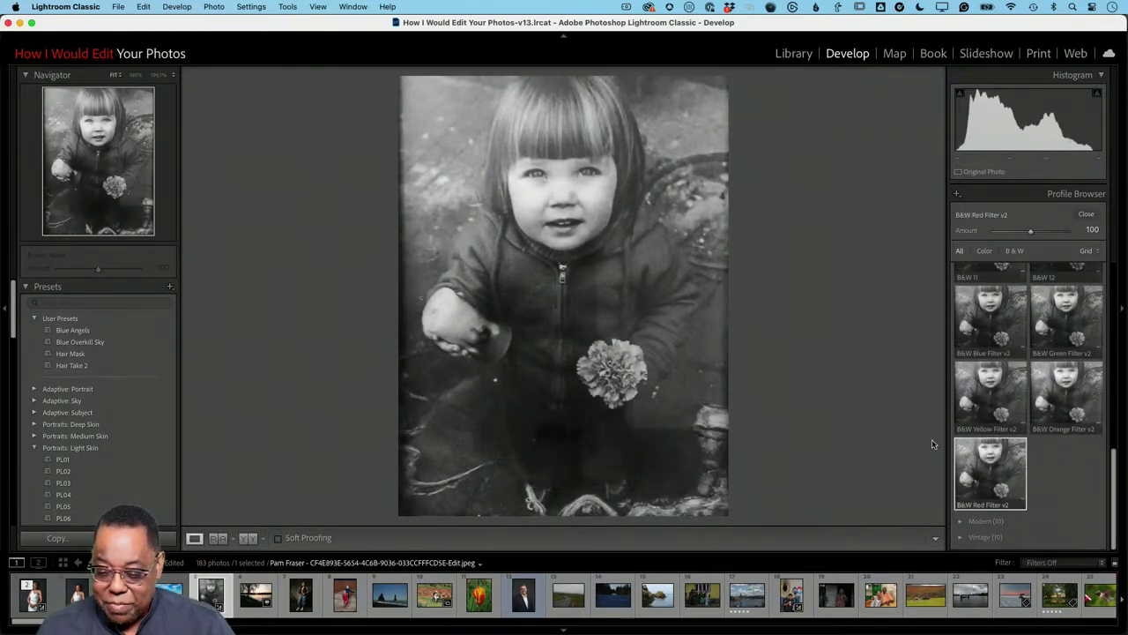
click(1086, 214)
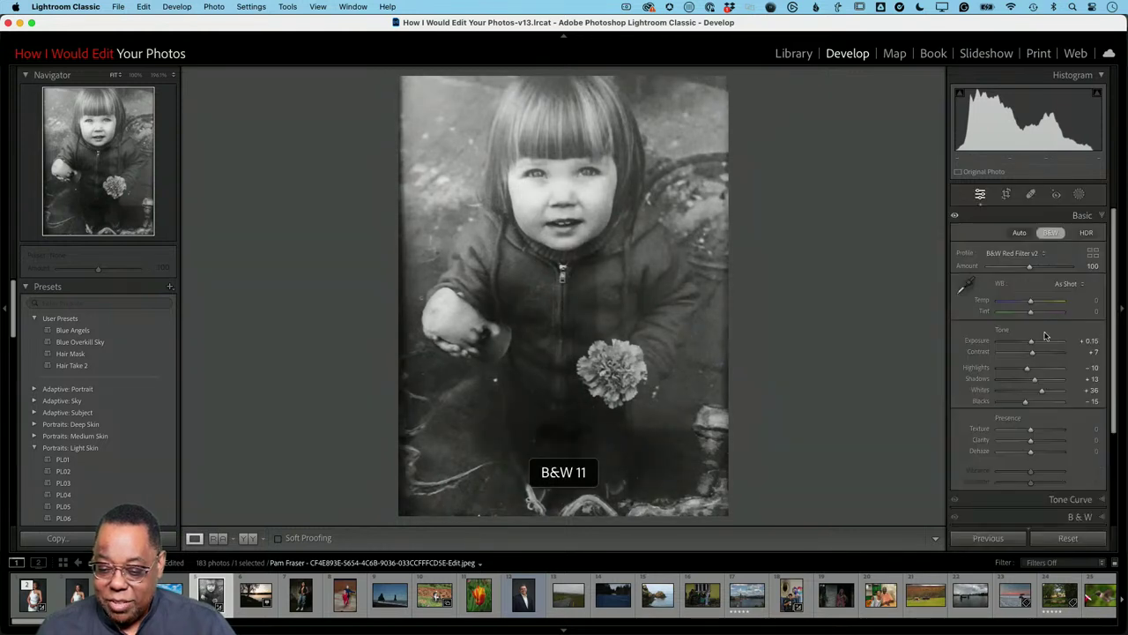
Bring up the Edit in Photoshop dialog for the photo with Cmd+E.
click(999, 254)
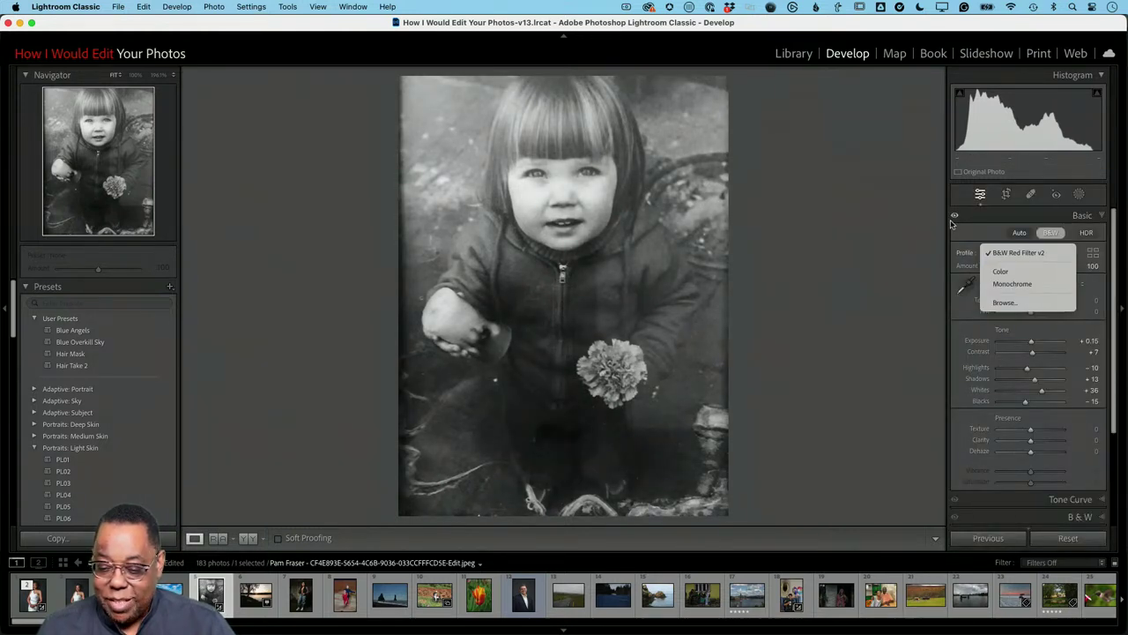
key(Escape)
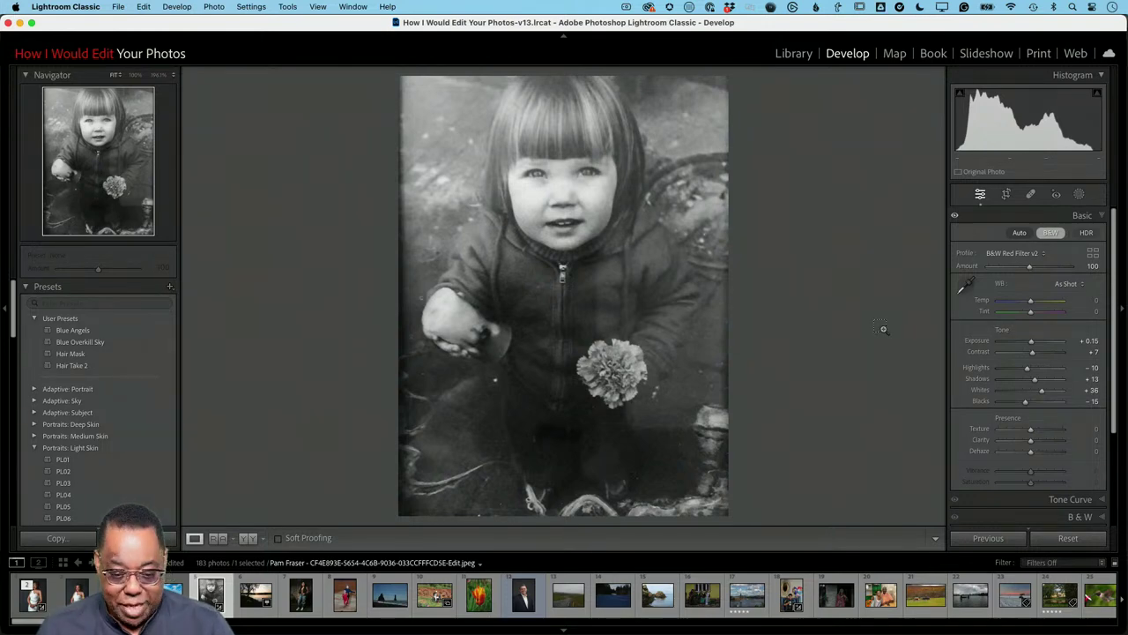
key(super+e)
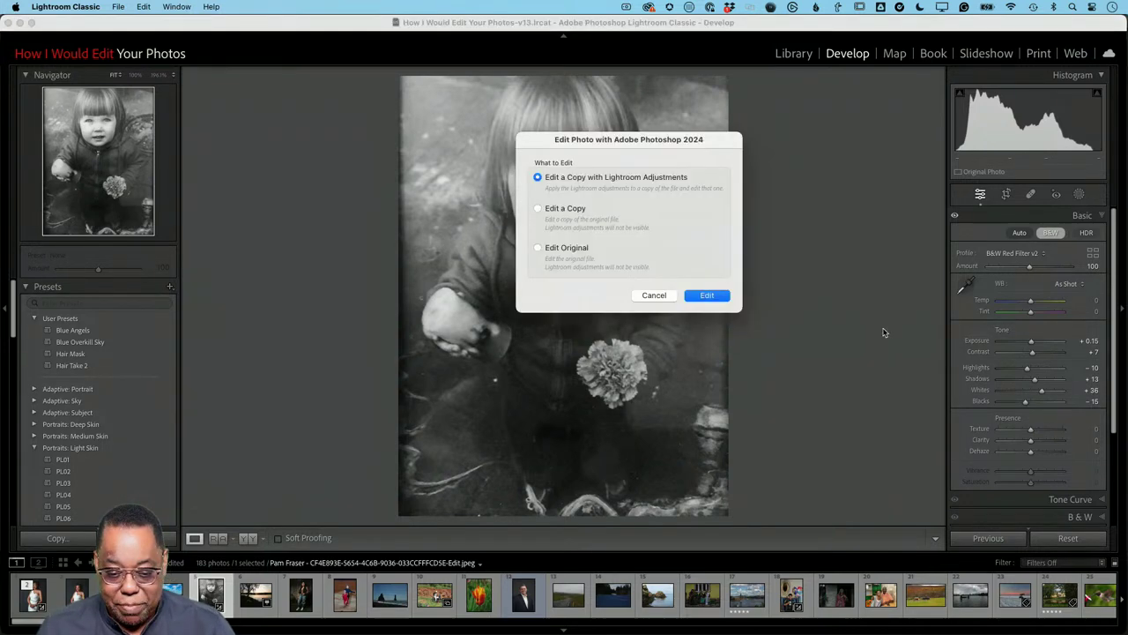
Open a Lightroom-adjusted copy of the toddler photo in Photoshop and start a 4:5 crop.
click(709, 296)
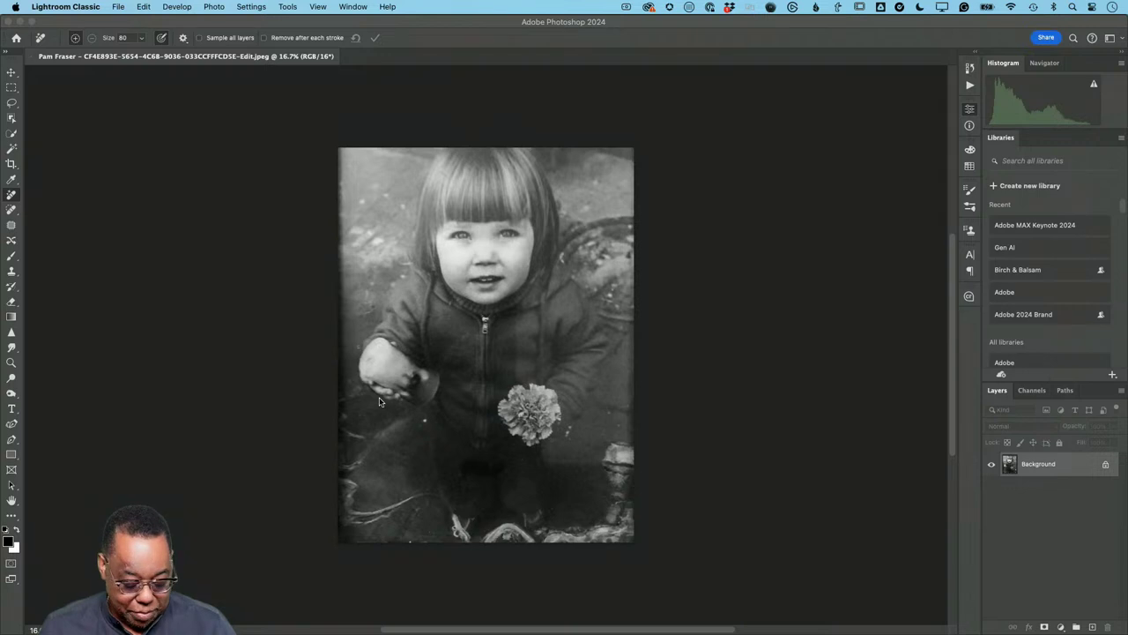
click(354, 218)
key(c)
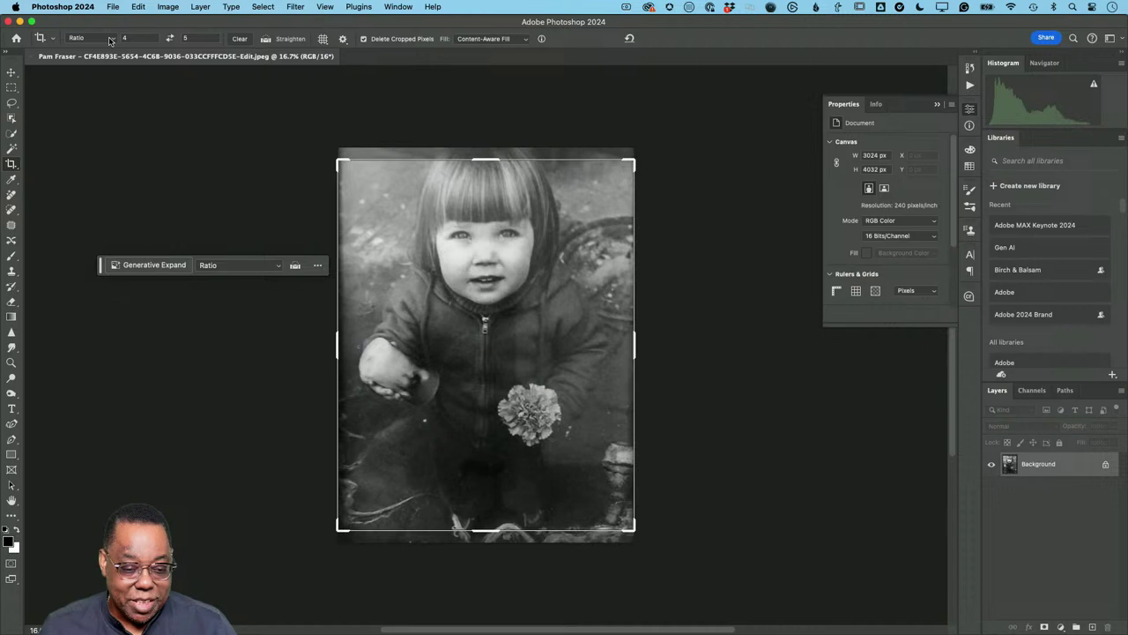
Clear the crop ratio and trim the photo's edges to 2863 × 4032 px.
click(239, 38)
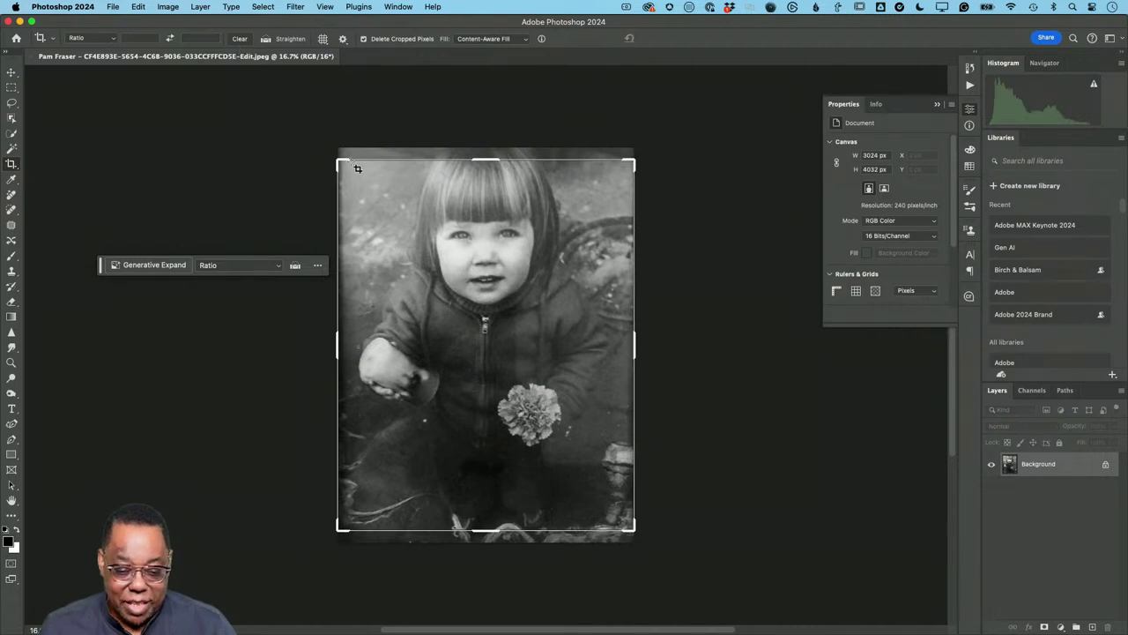
drag(339, 161, 342, 157)
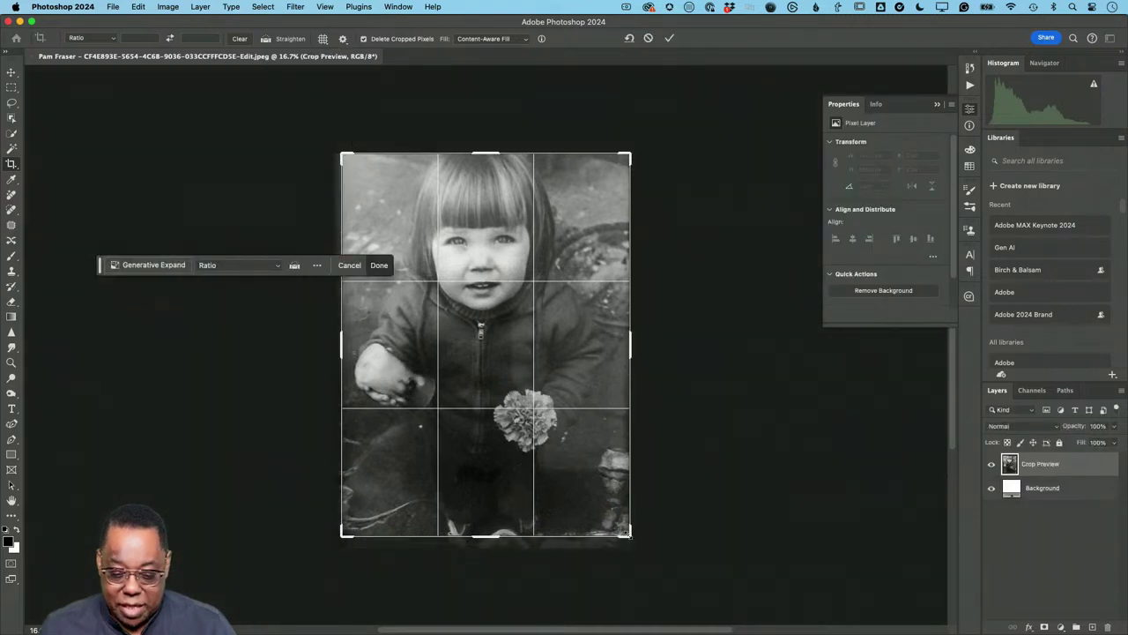
drag(627, 532, 625, 544)
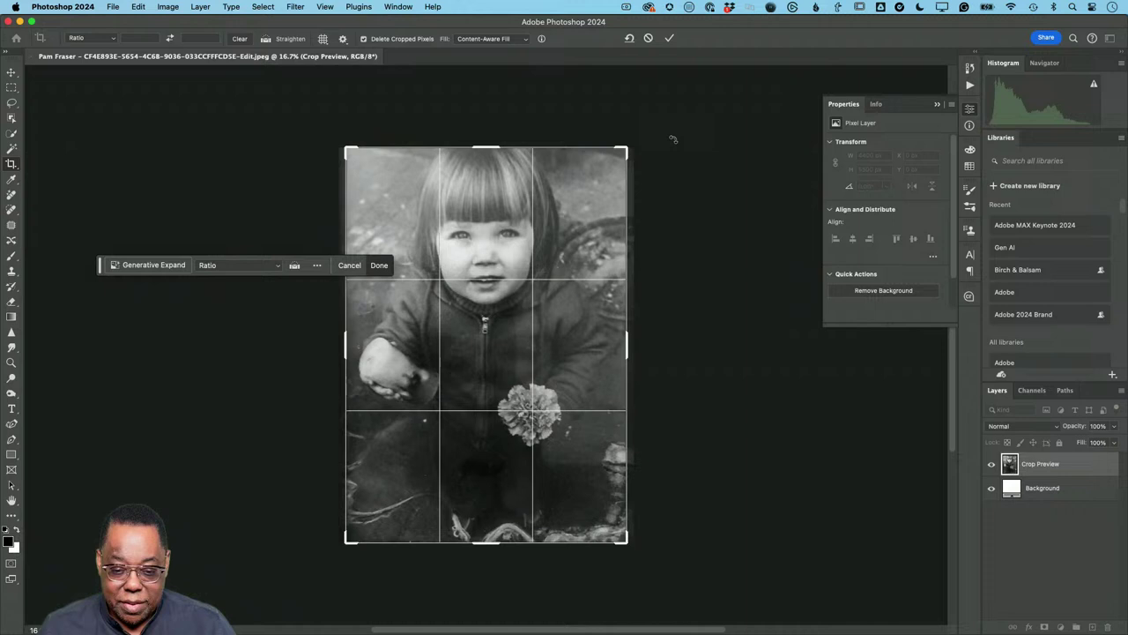
click(670, 38)
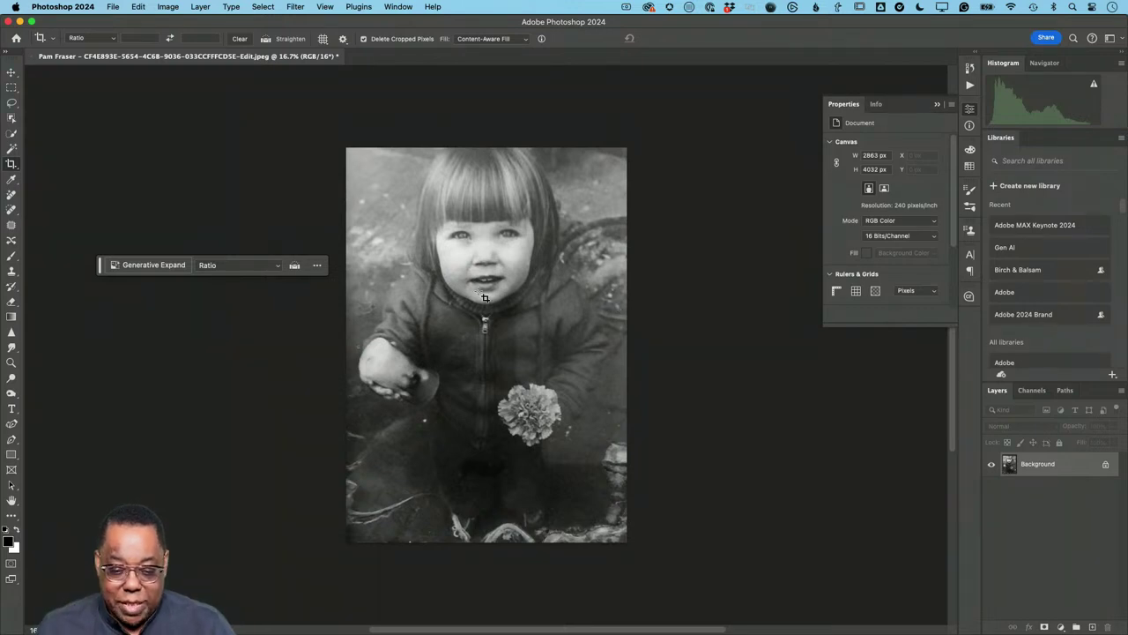
Convert the photo layer for Smart Filters, then launch the Neural Filters workspace.
click(287, 6)
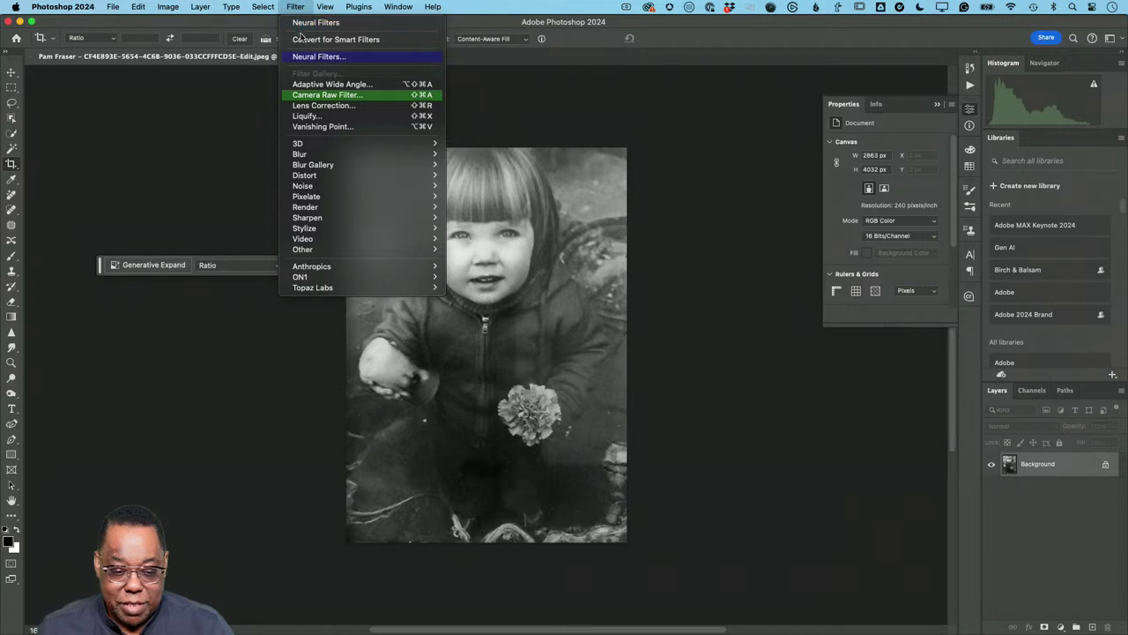
click(304, 39)
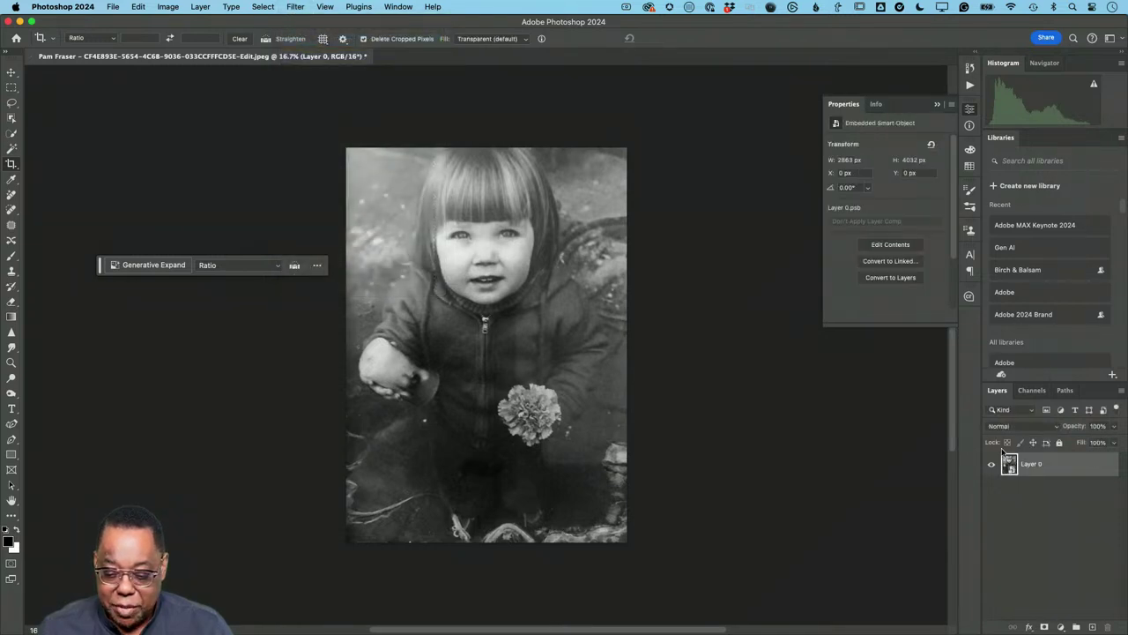
click(299, 7)
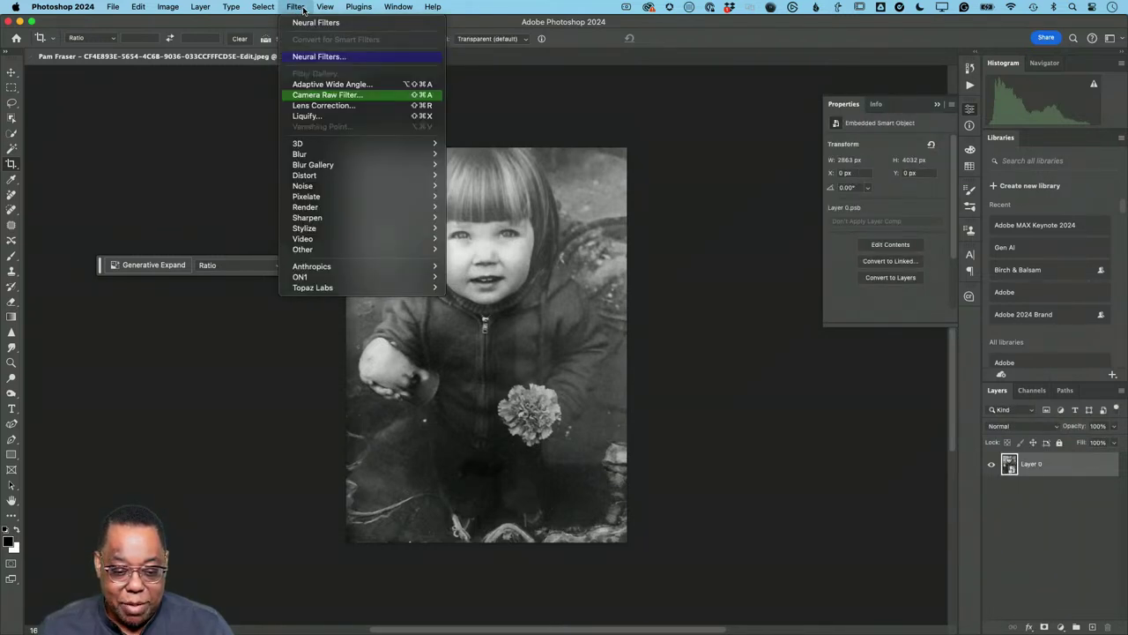
click(311, 58)
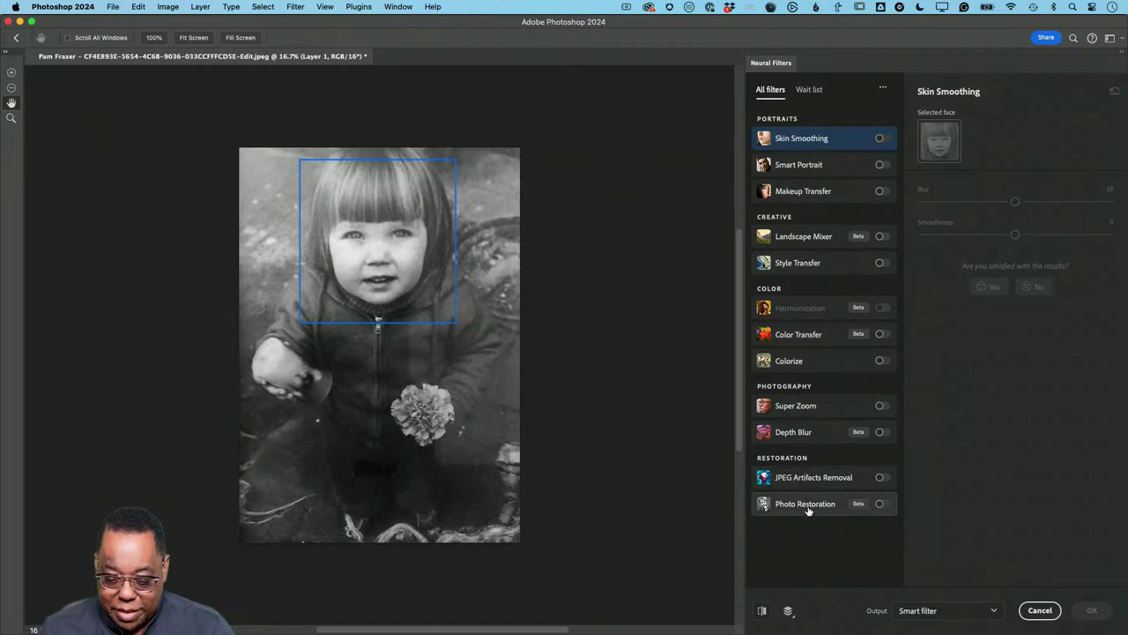
Apply Photo Restoration as a new layer with enhancement 81 and scratch reduction 34.
click(879, 504)
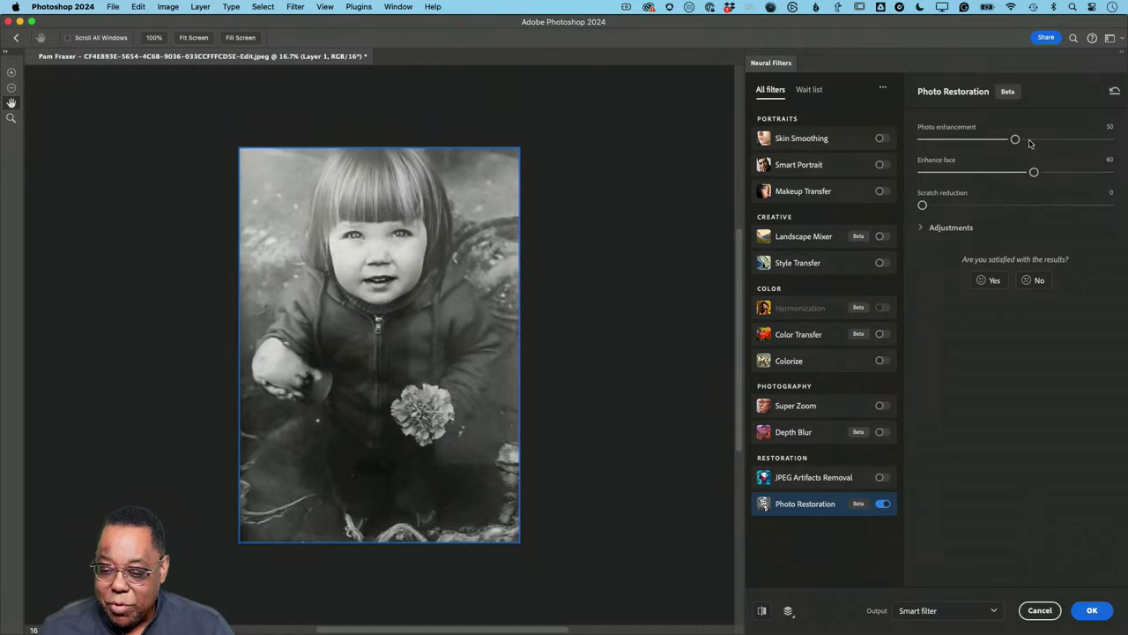
drag(1016, 141, 1076, 142)
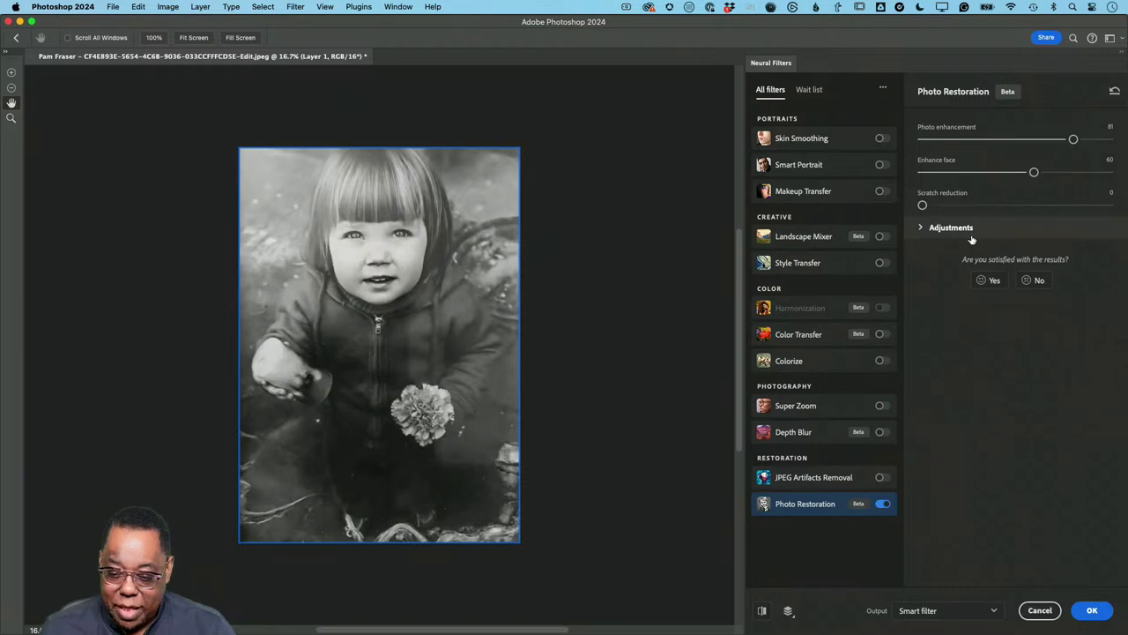
drag(923, 205, 986, 205)
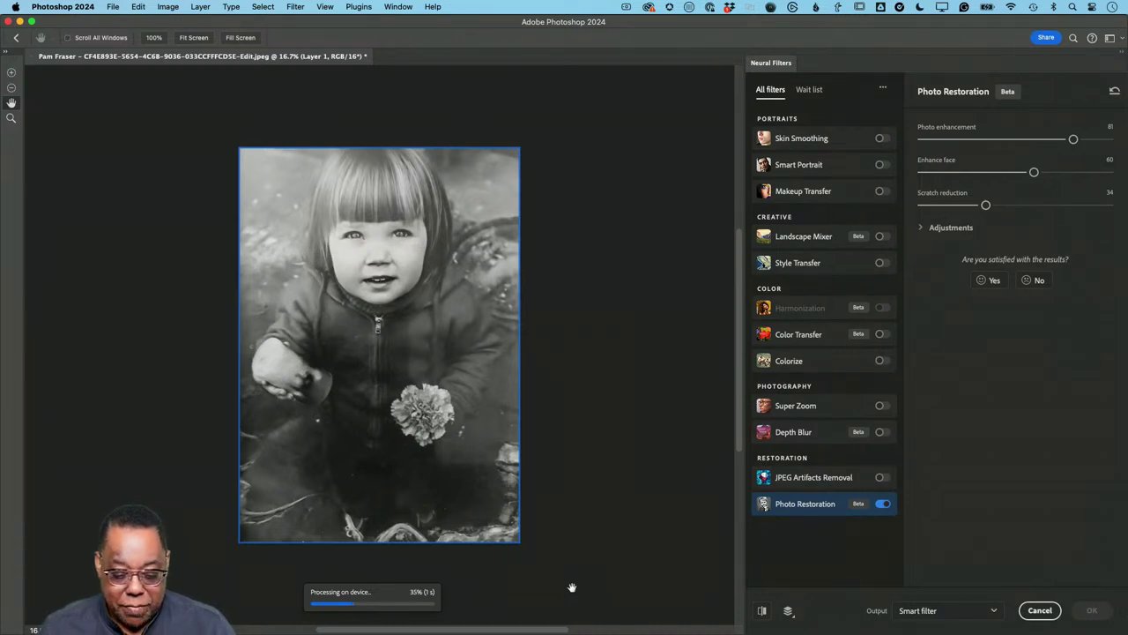
click(988, 609)
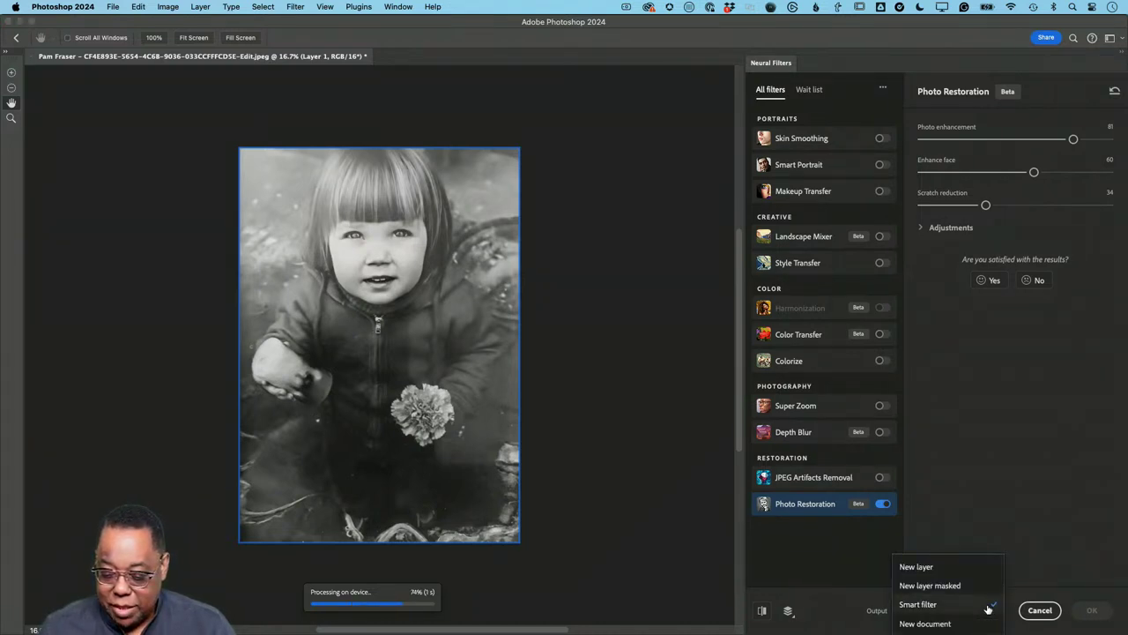
click(972, 568)
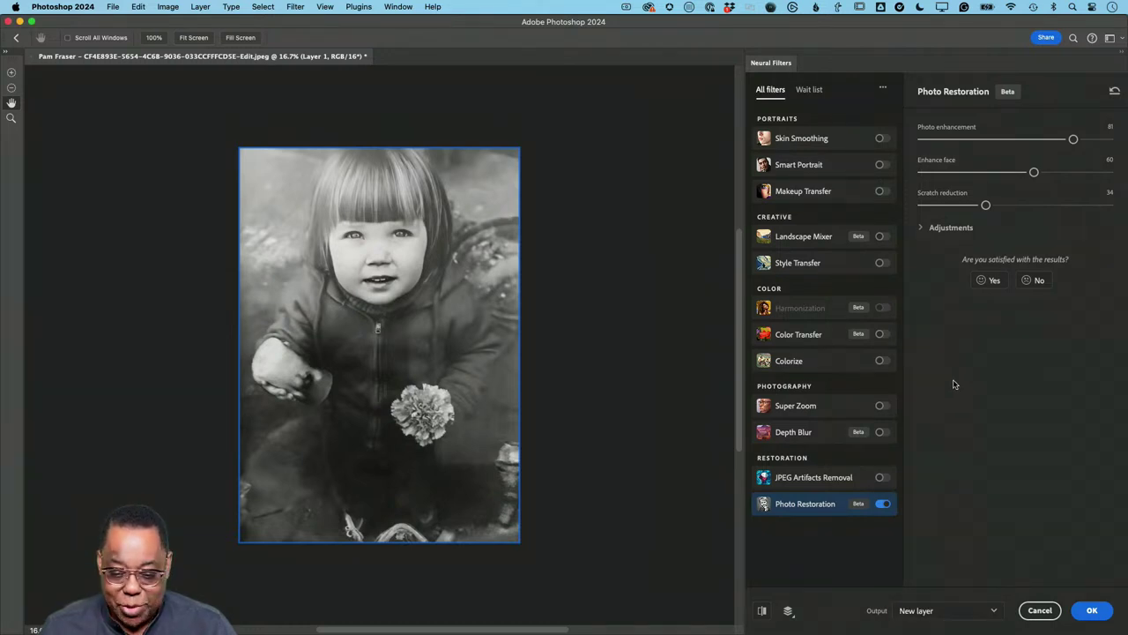
click(1091, 611)
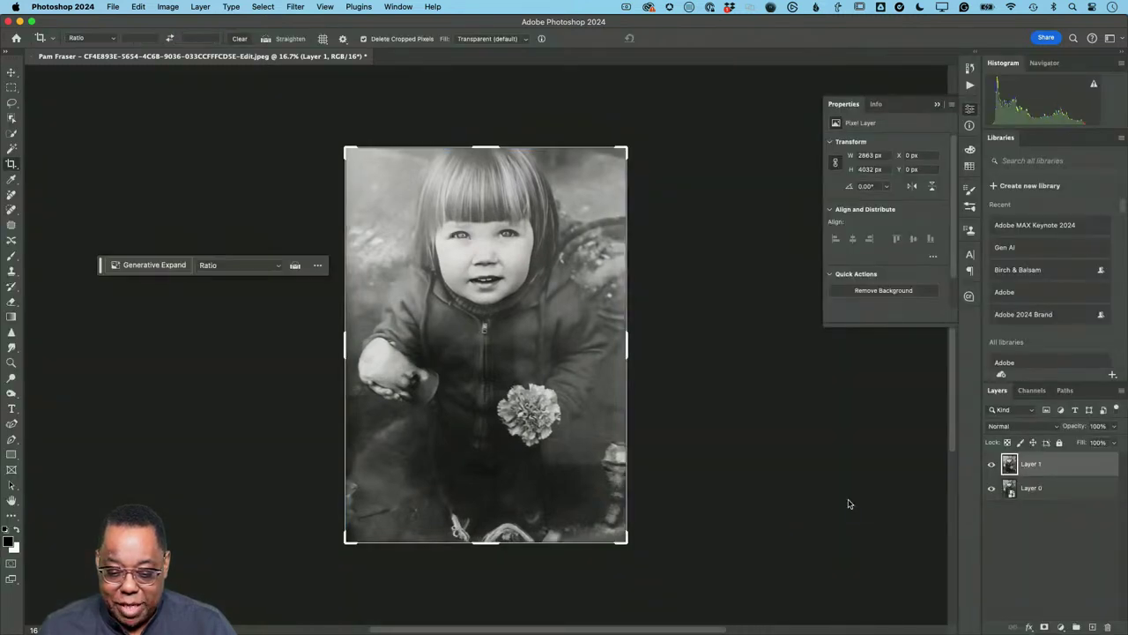
Toggle Layer 1's visibility off and on to compare the restoration with the original.
click(991, 465)
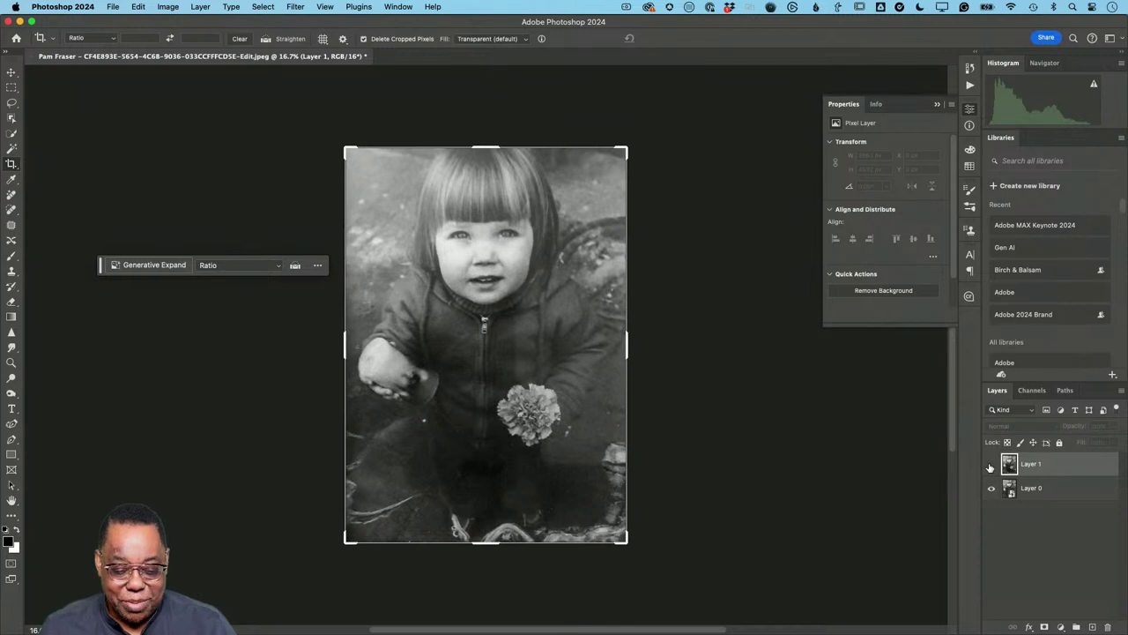
click(991, 465)
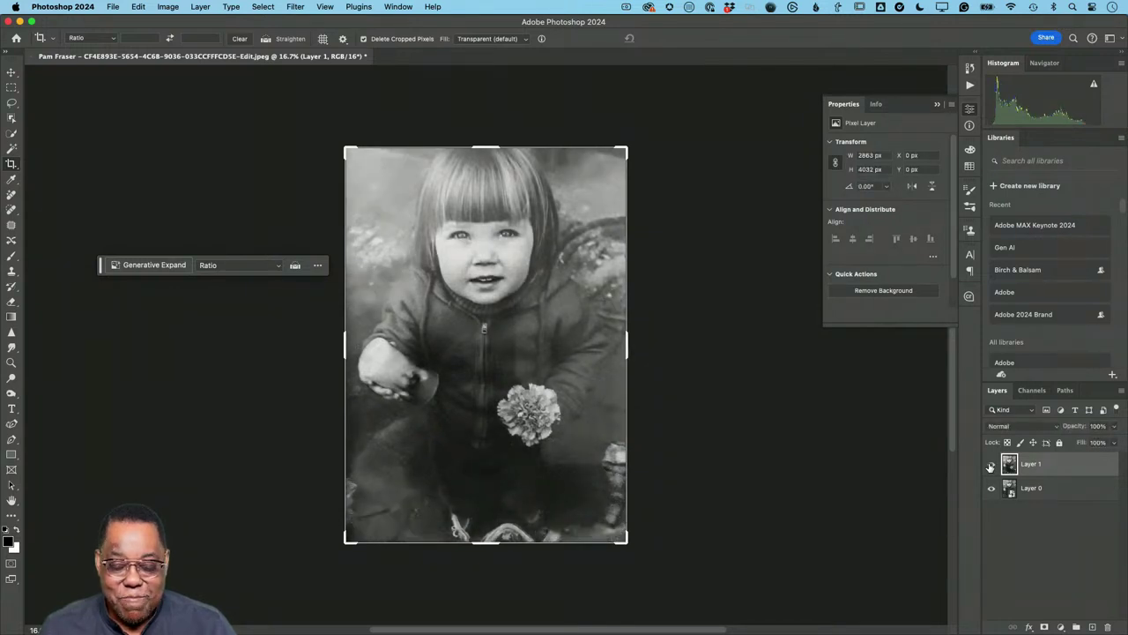
click(296, 7)
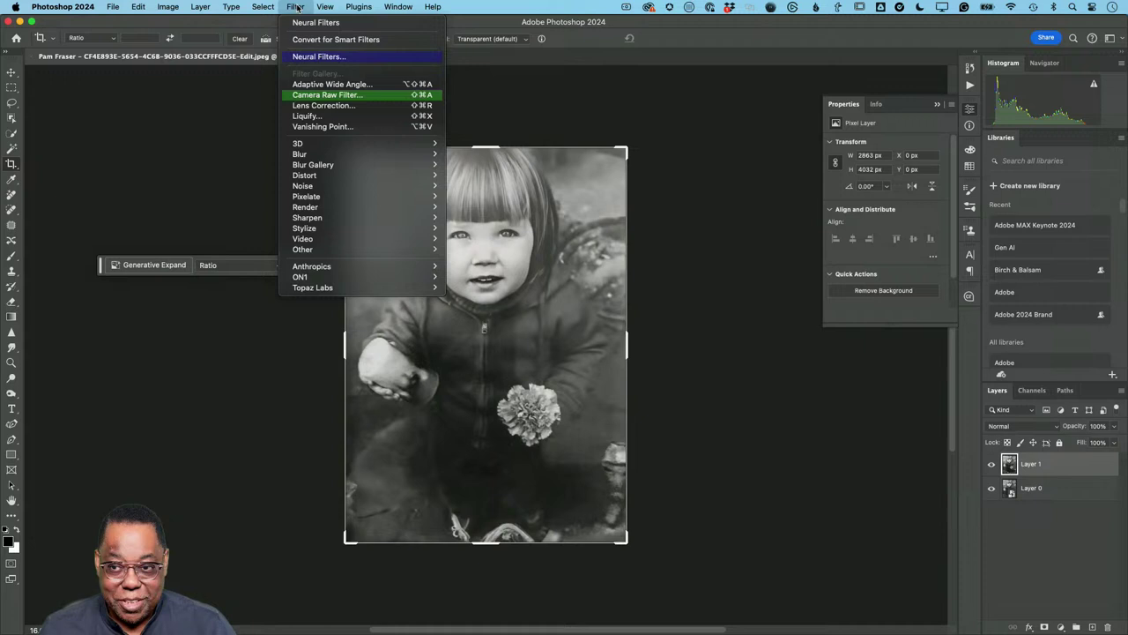
Apply the Colorize neural filter, compare before/after, and output it as new Layer 2.
click(318, 57)
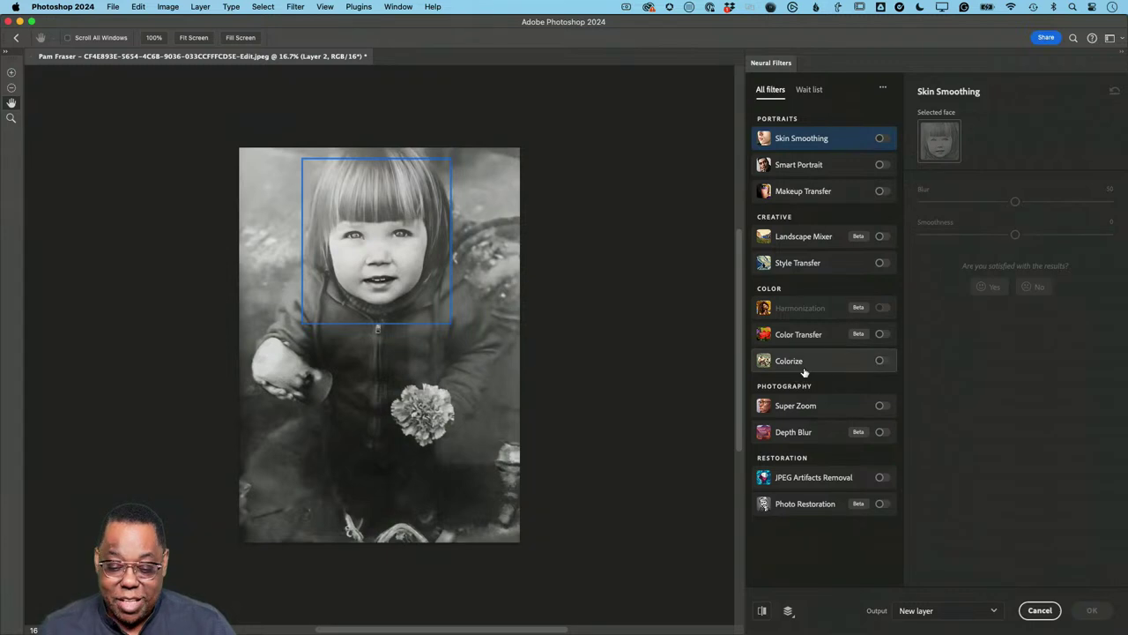
mouse_move(804, 372)
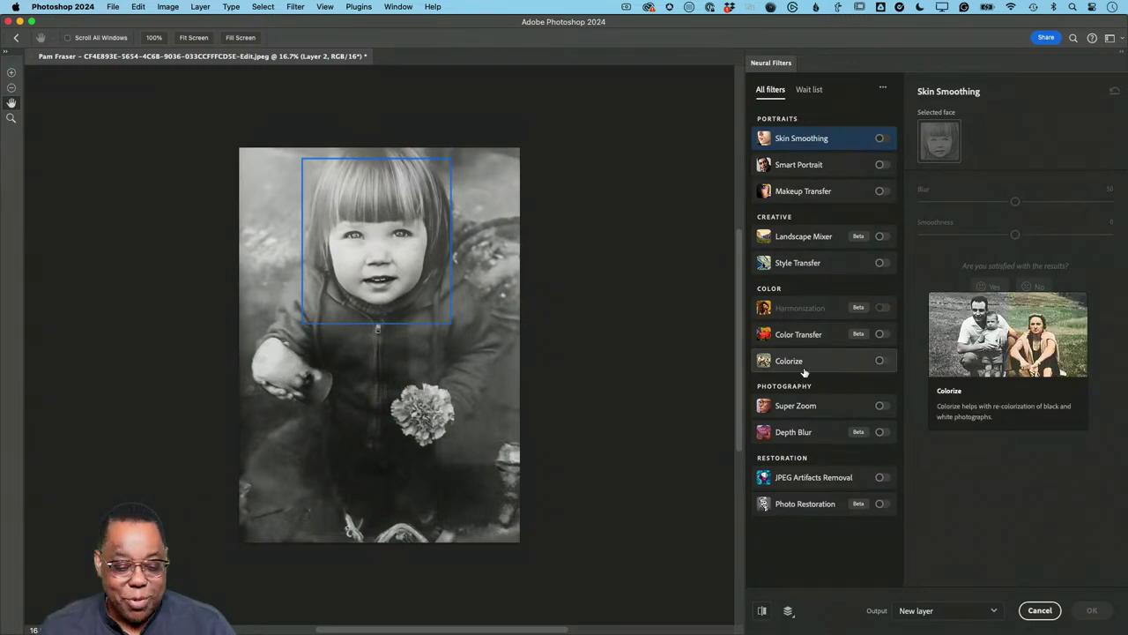
click(880, 360)
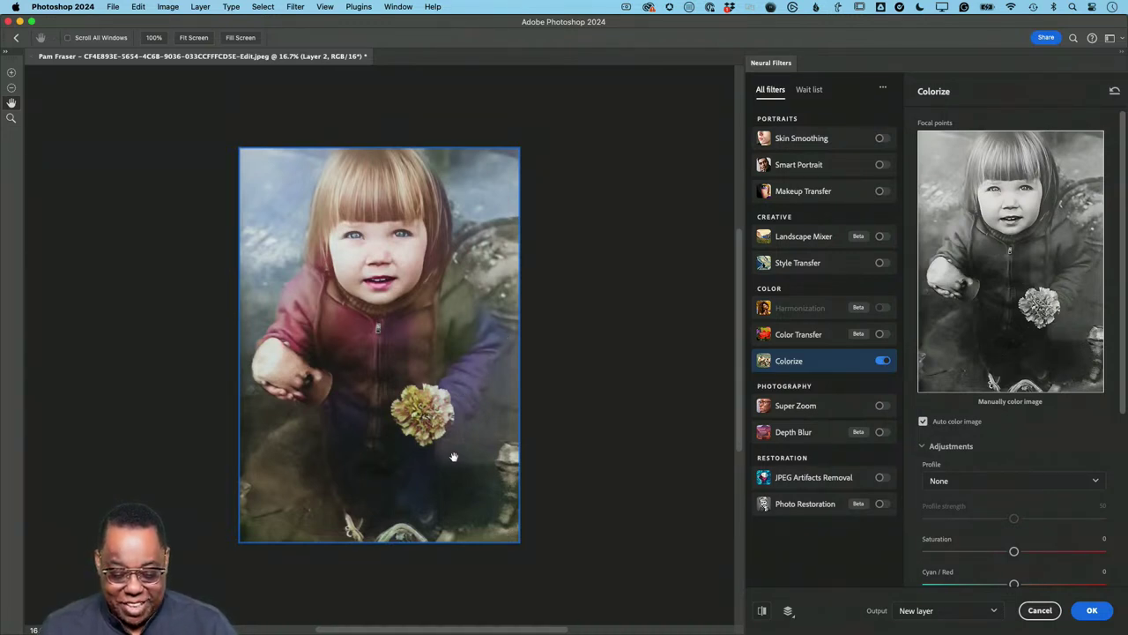
click(763, 610)
click(763, 610)
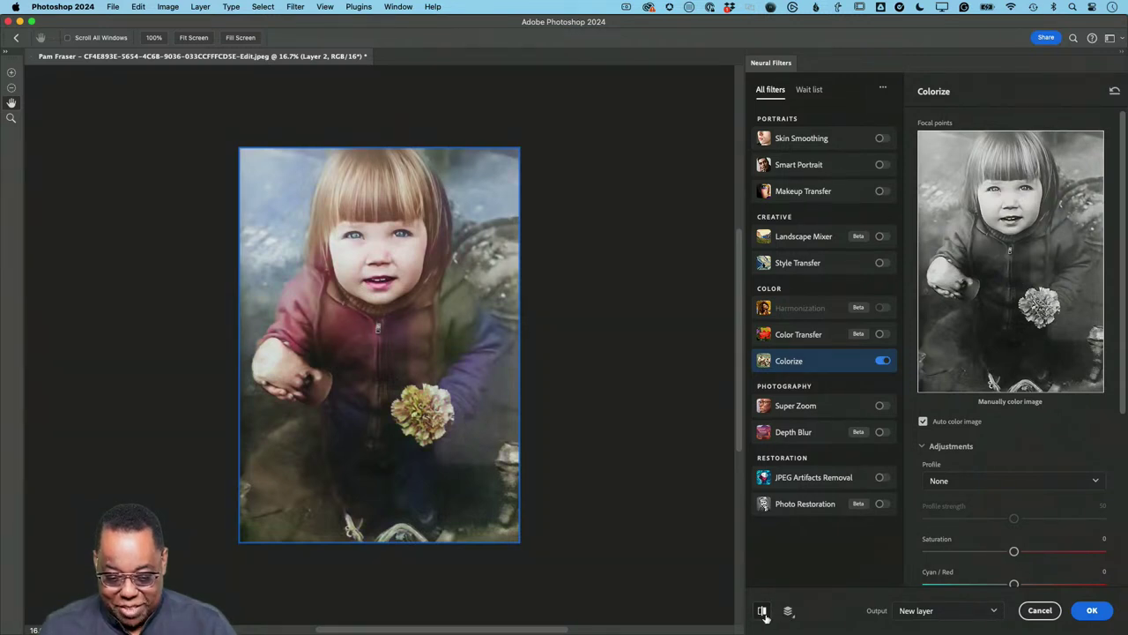
click(1090, 610)
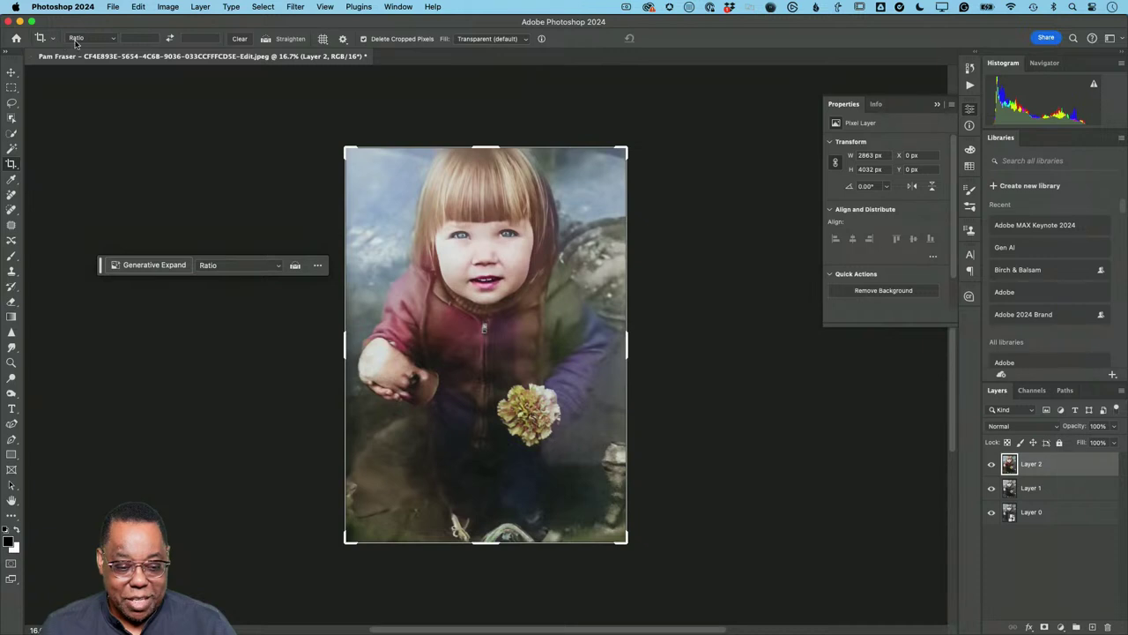
Widen the crop to 4:5 (8:10) past both corners and fill the margins with Generative Expand.
click(104, 39)
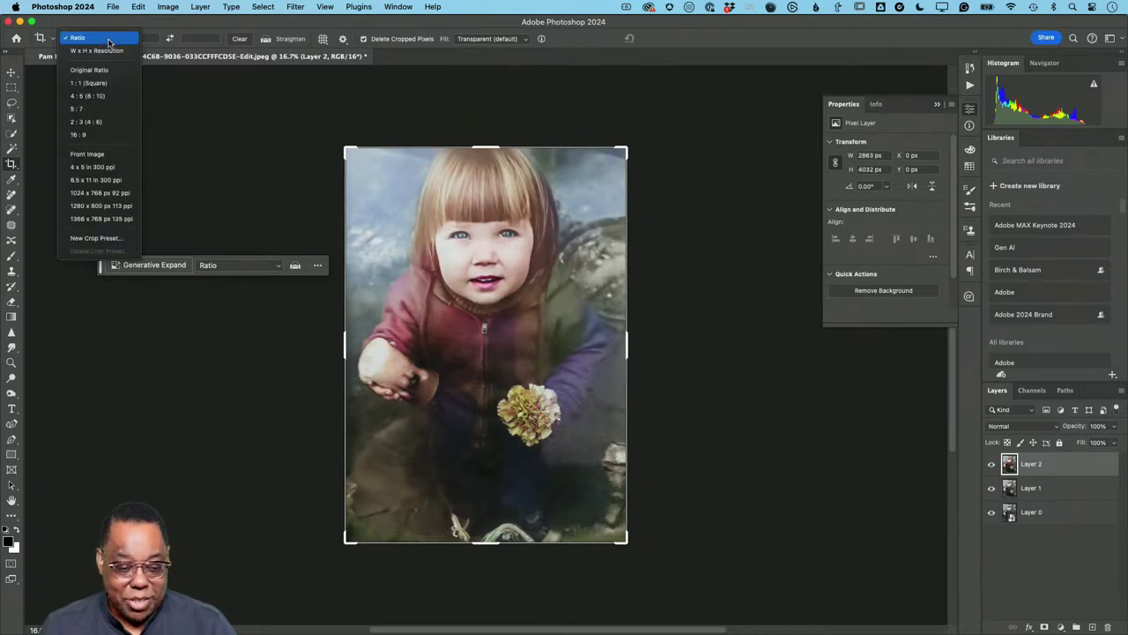
click(110, 97)
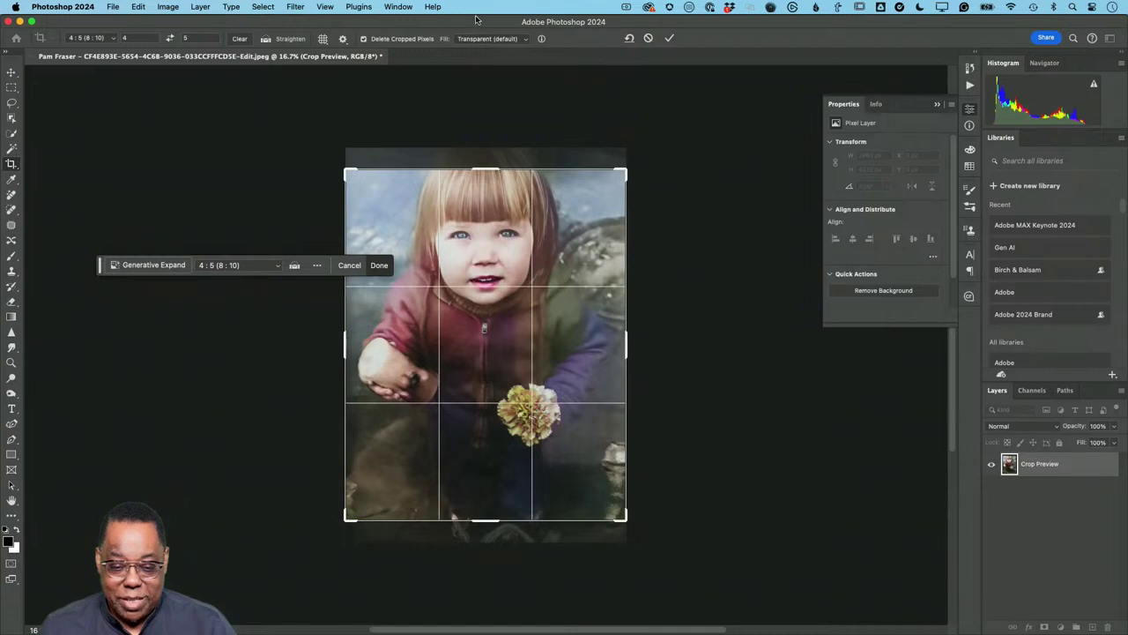
click(495, 40)
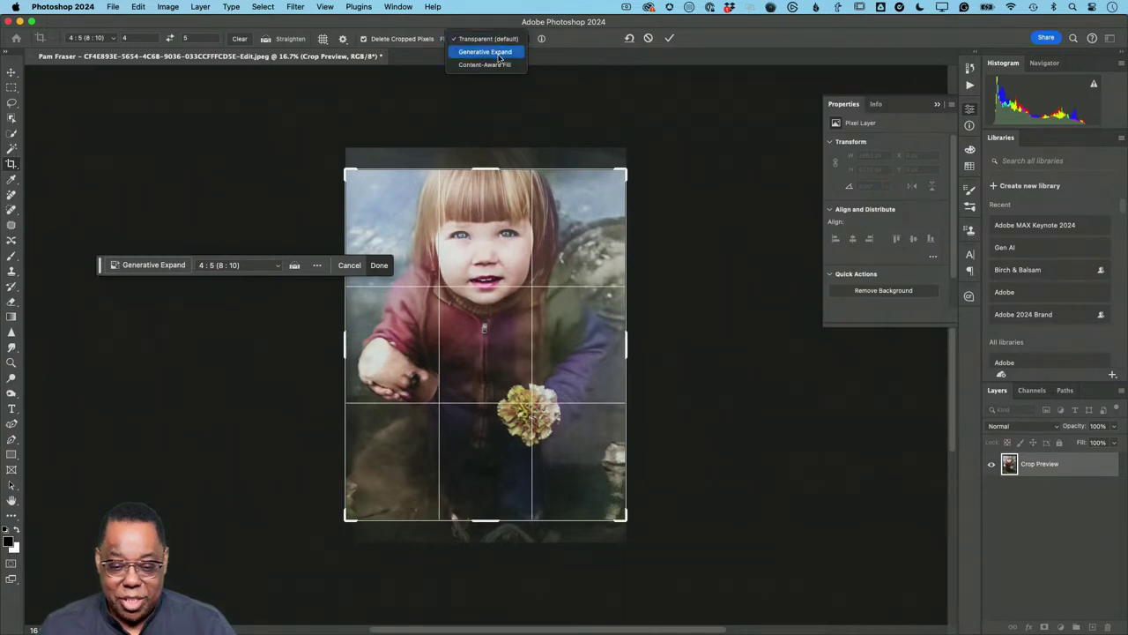
click(485, 52)
drag(623, 175, 641, 153)
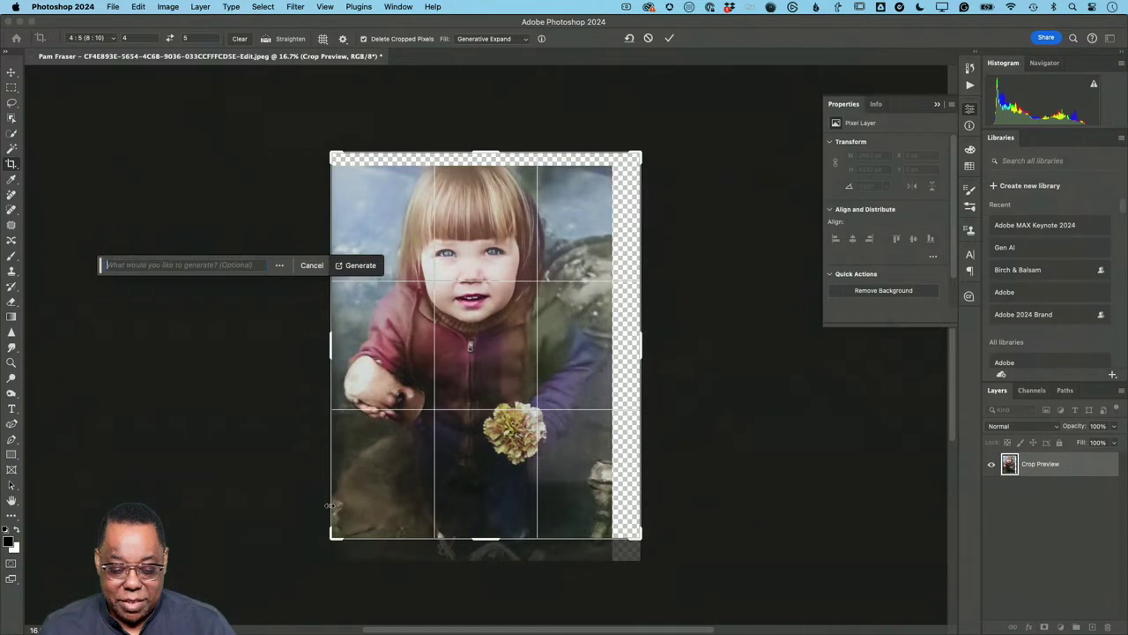
drag(328, 538, 322, 545)
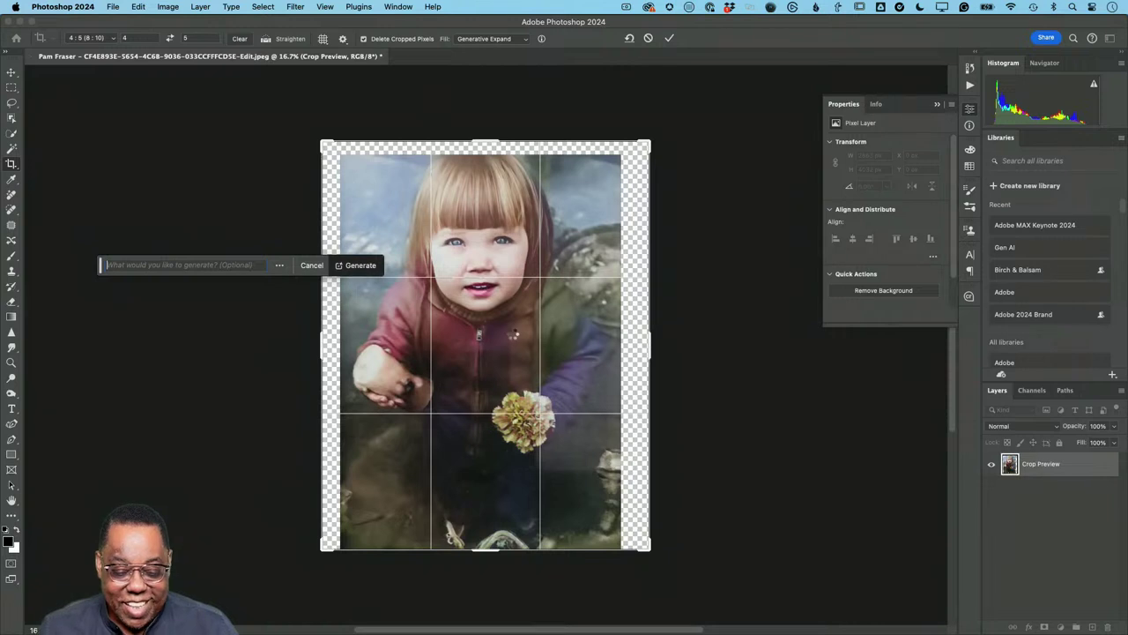
click(357, 267)
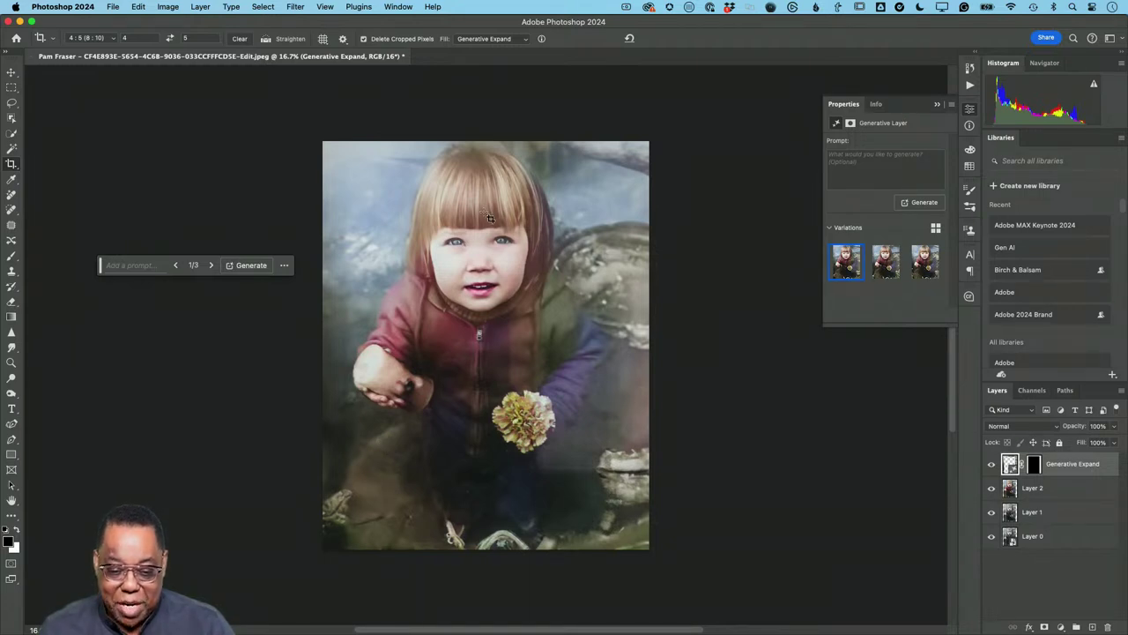
click(884, 265)
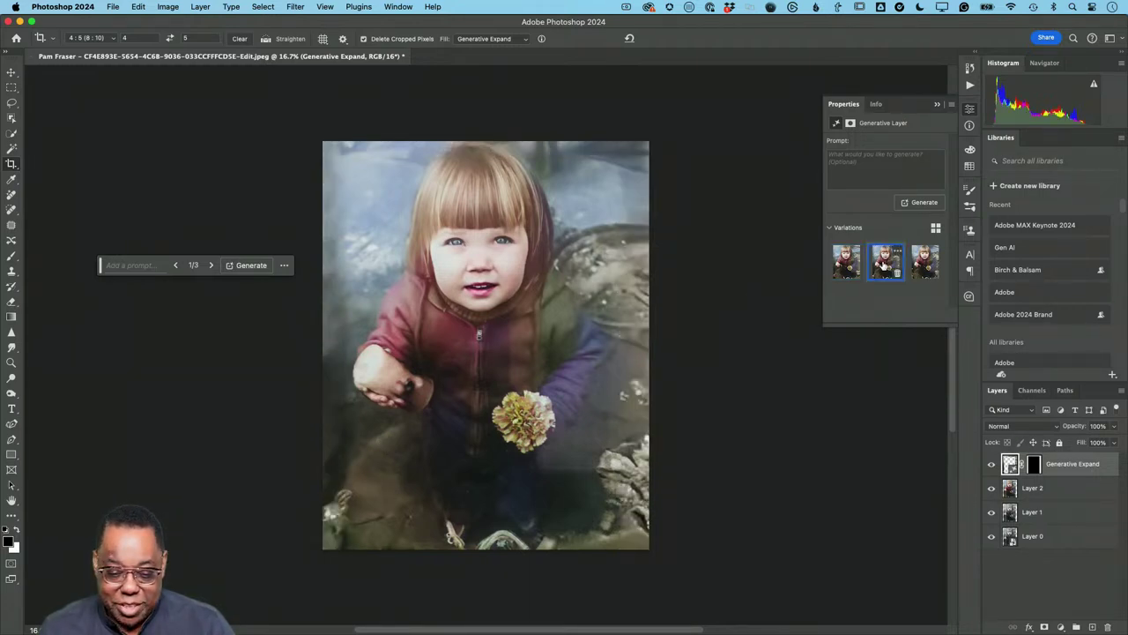
click(928, 264)
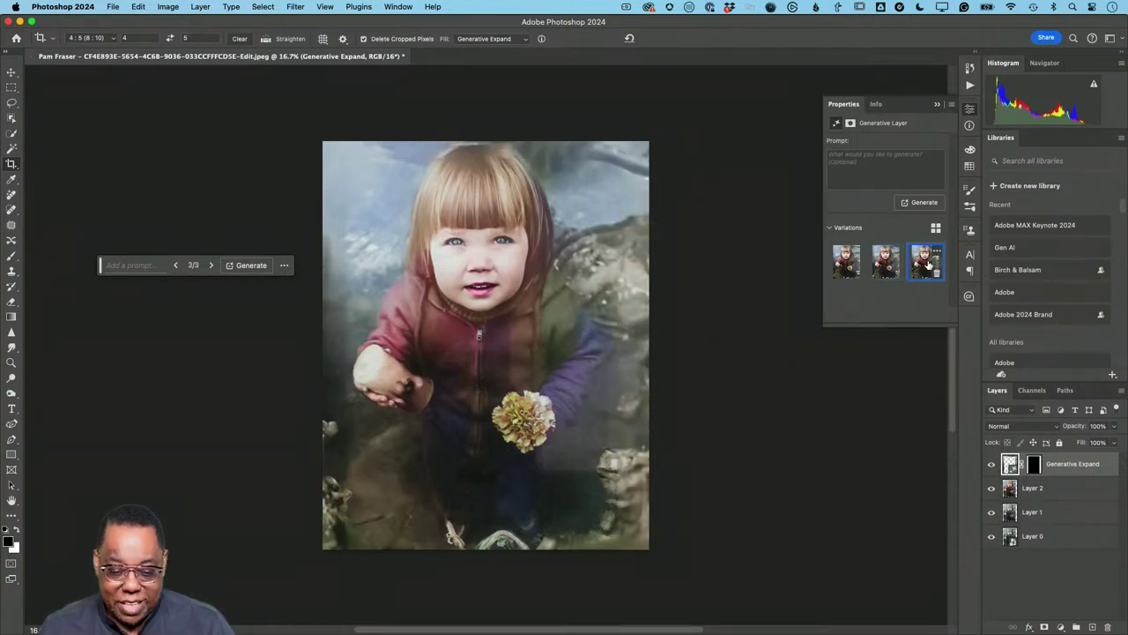
click(849, 270)
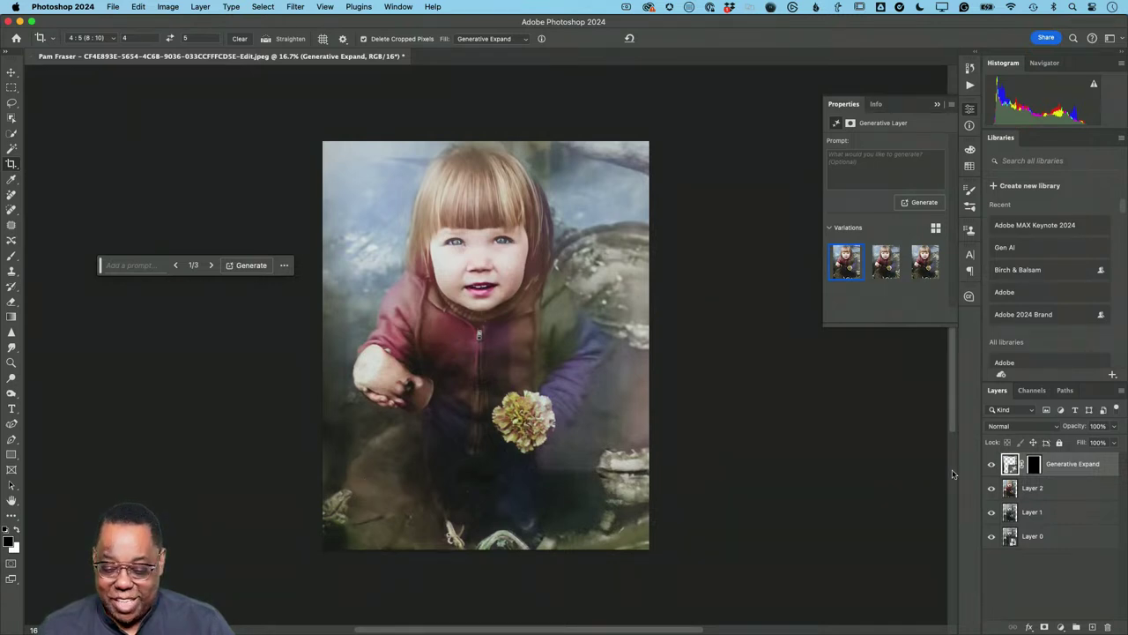
click(994, 465)
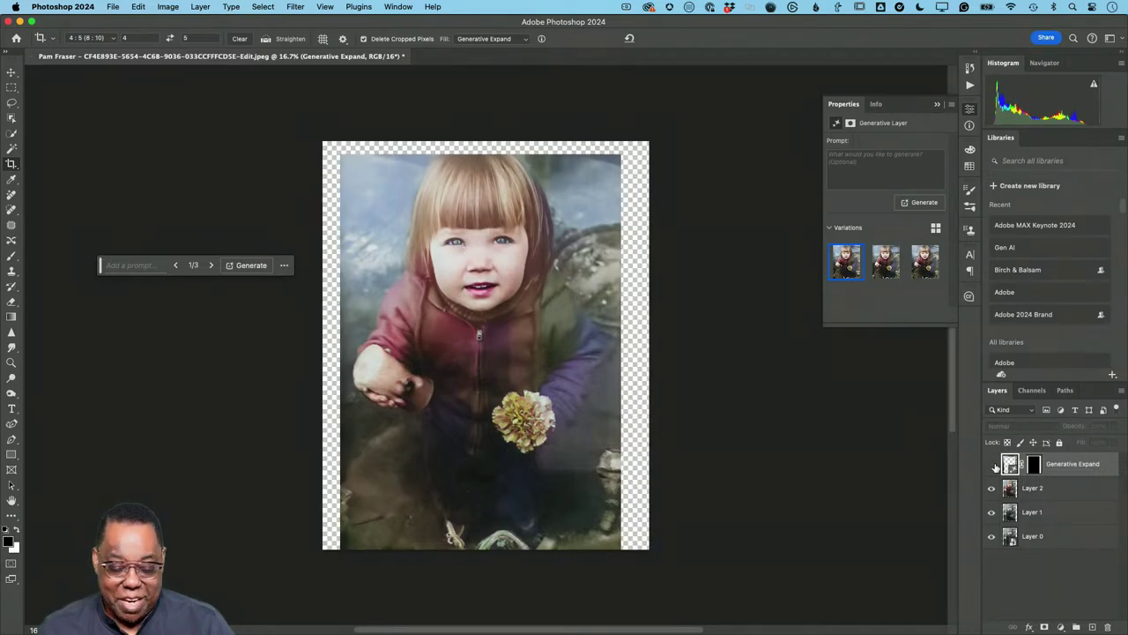
click(992, 465)
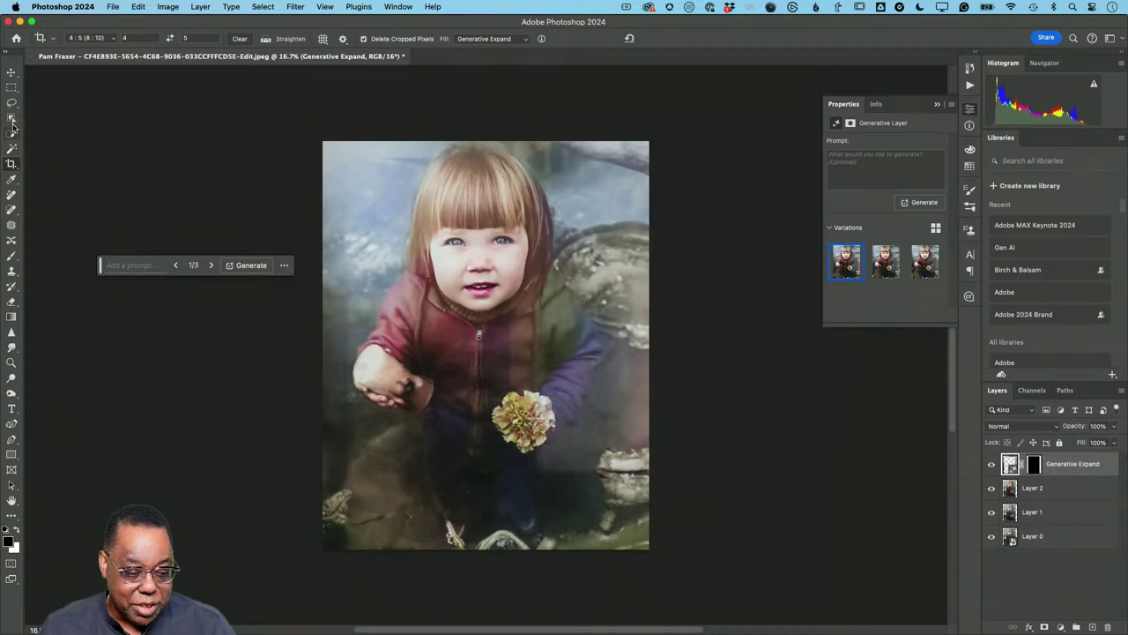
Stamp visible layers into Layer 3, remove the left-edge streak at brush size 150, and outline that strip.
click(12, 196)
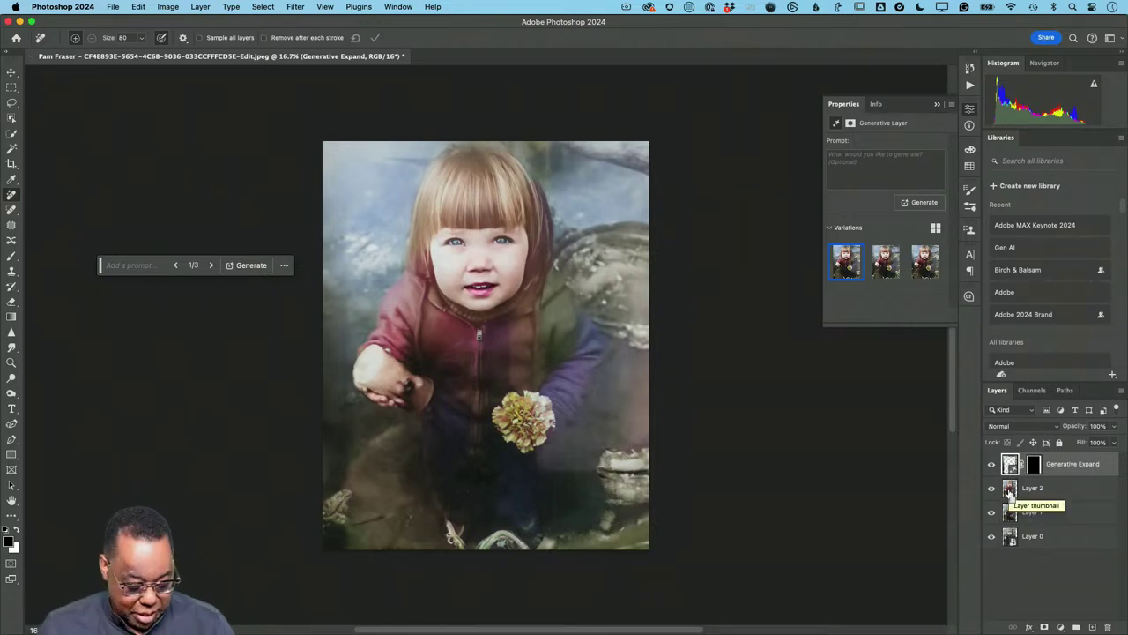
key(super+alt+shift+e)
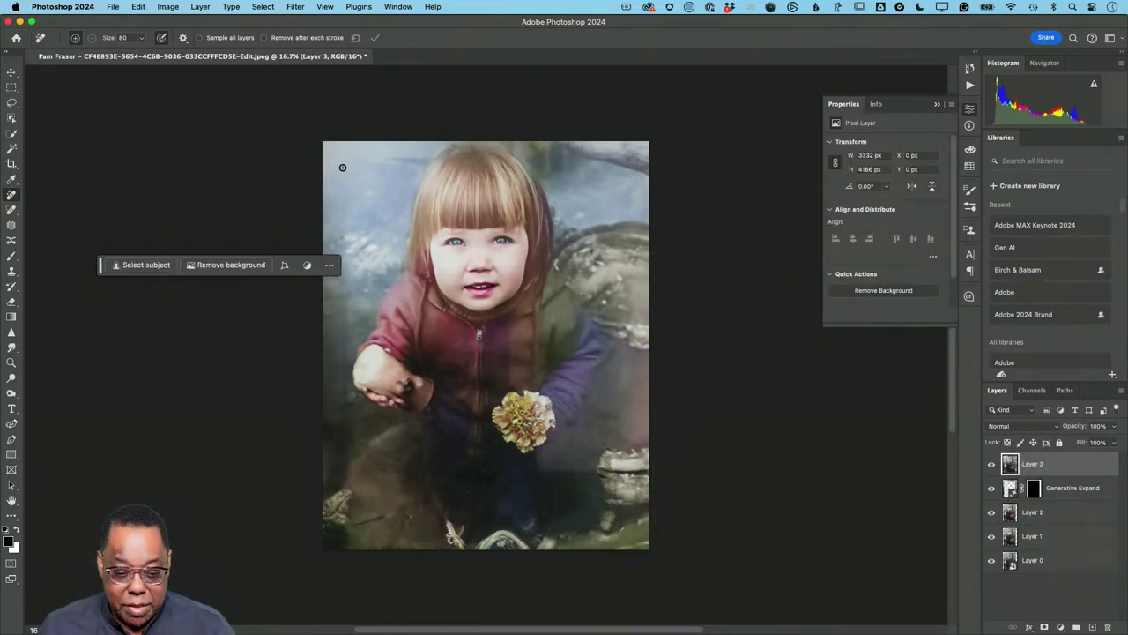
key(bracketright)
key(bracketright)
key(bracketright)
key(bracketright)
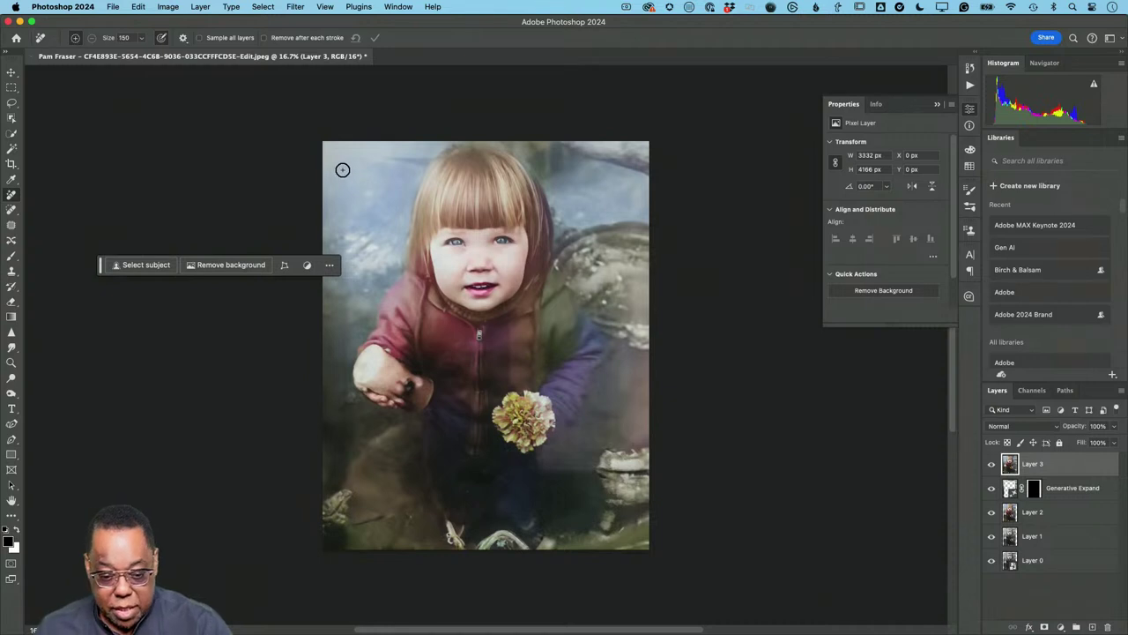
mouse_move(344, 156)
mouse_down()
mouse_move(345, 401)
mouse_move(347, 308)
mouse_up()
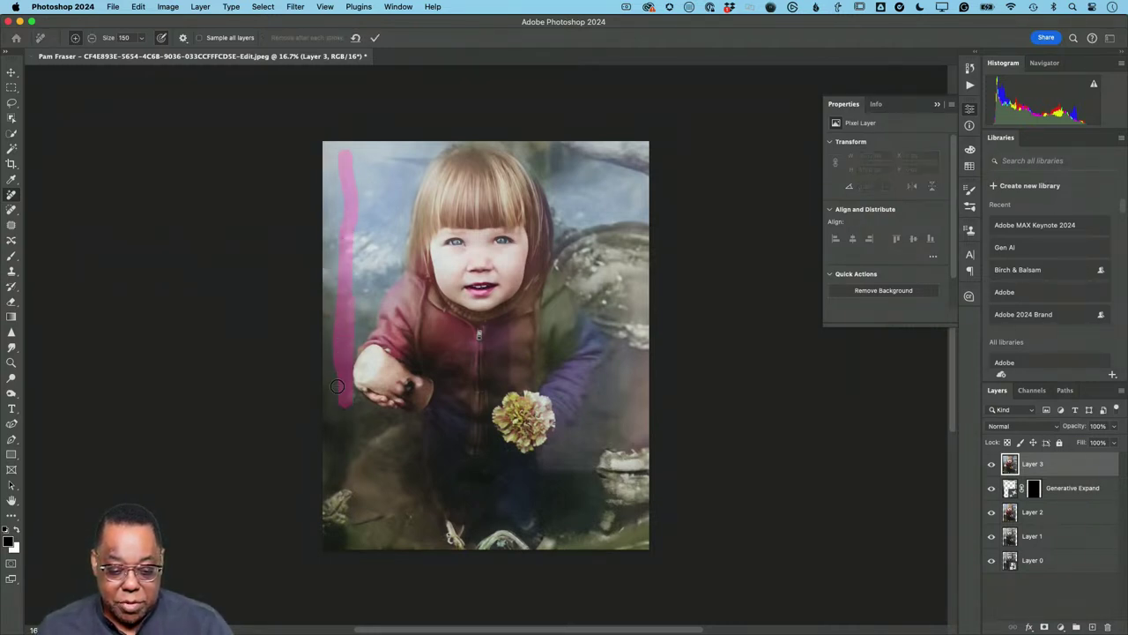
click(376, 38)
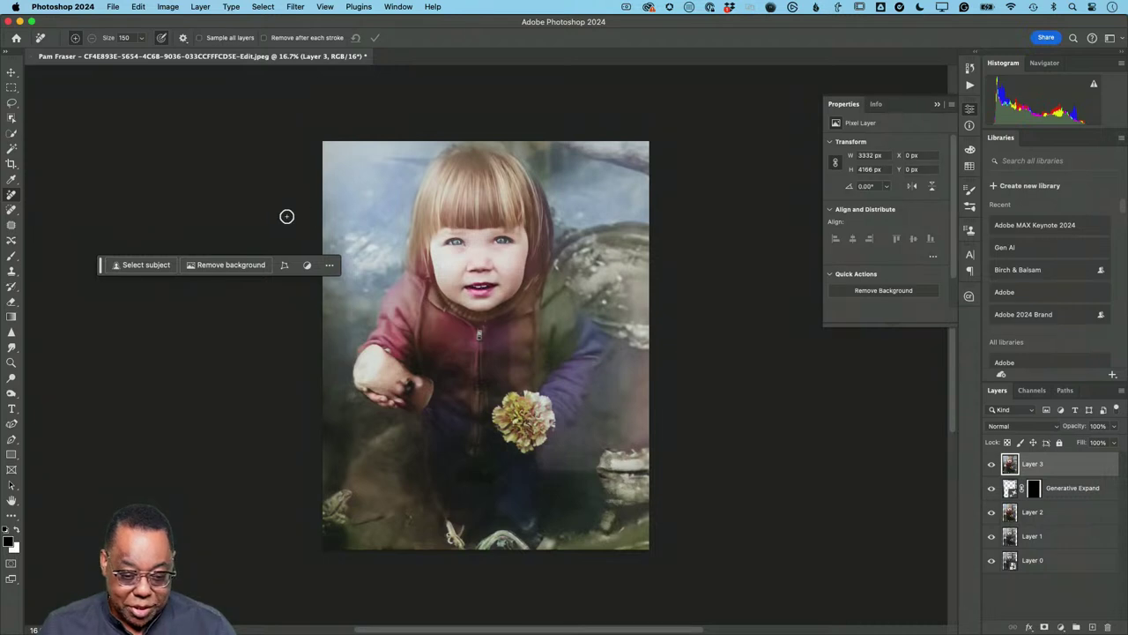
click(12, 226)
mouse_move(342, 151)
mouse_down()
mouse_move(334, 336)
mouse_move(348, 315)
mouse_move(360, 194)
mouse_move(353, 199)
mouse_up()
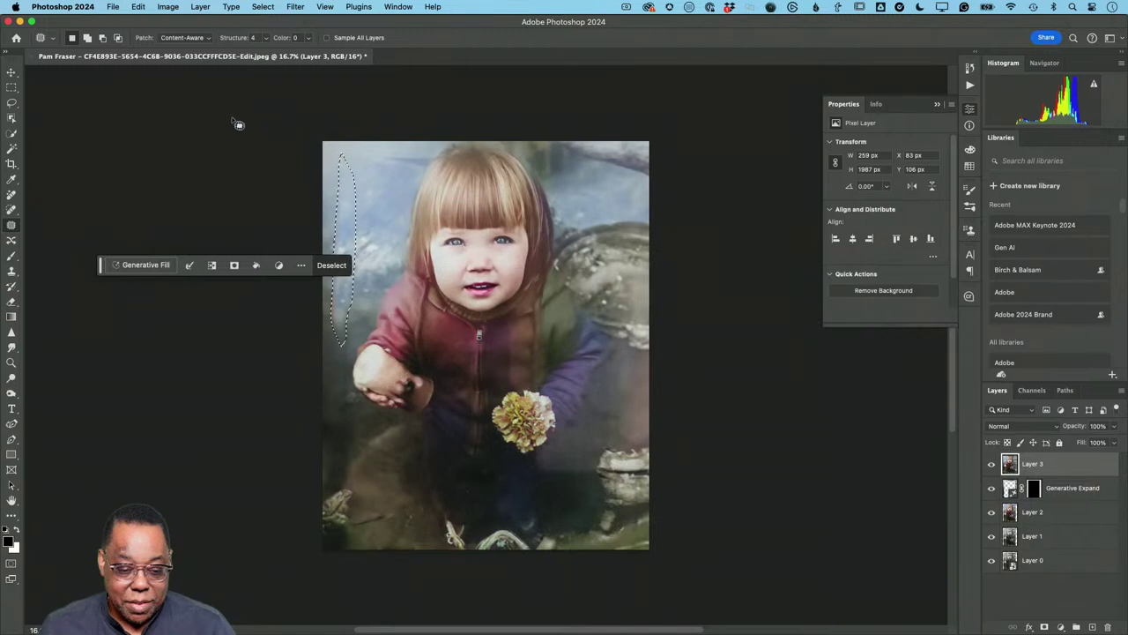
Patch the left-edge strip in Normal mode with sky from its right, then outline the area left of the shoulder.
click(183, 37)
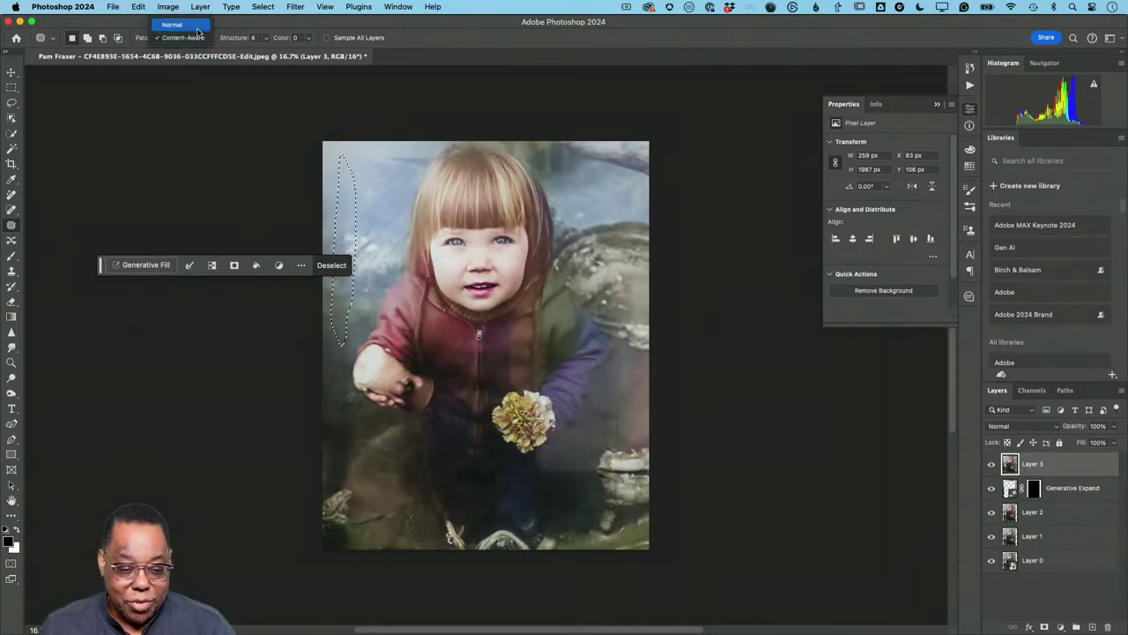
click(176, 22)
drag(350, 215, 375, 205)
key(super+d)
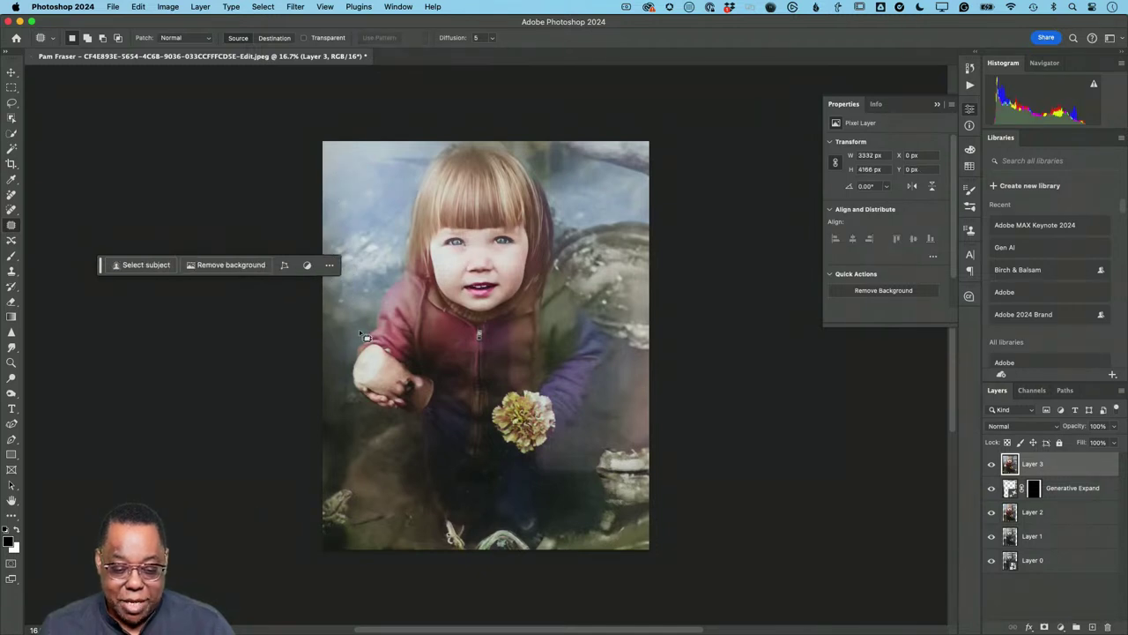
mouse_move(351, 326)
mouse_down()
mouse_move(338, 270)
mouse_move(328, 324)
mouse_up()
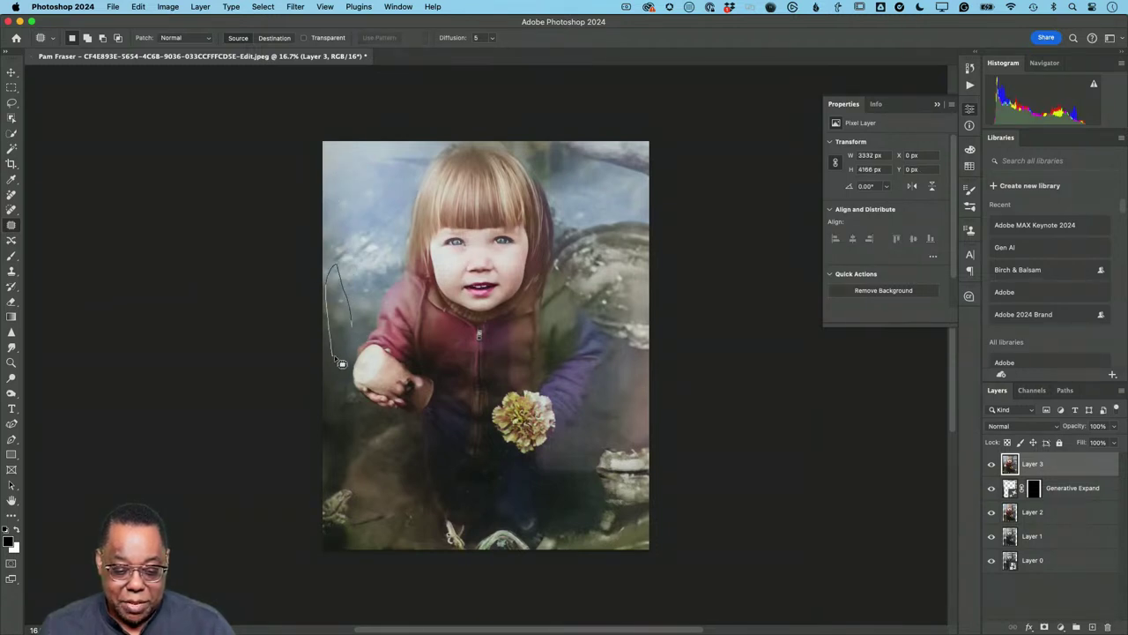
drag(341, 362, 343, 352)
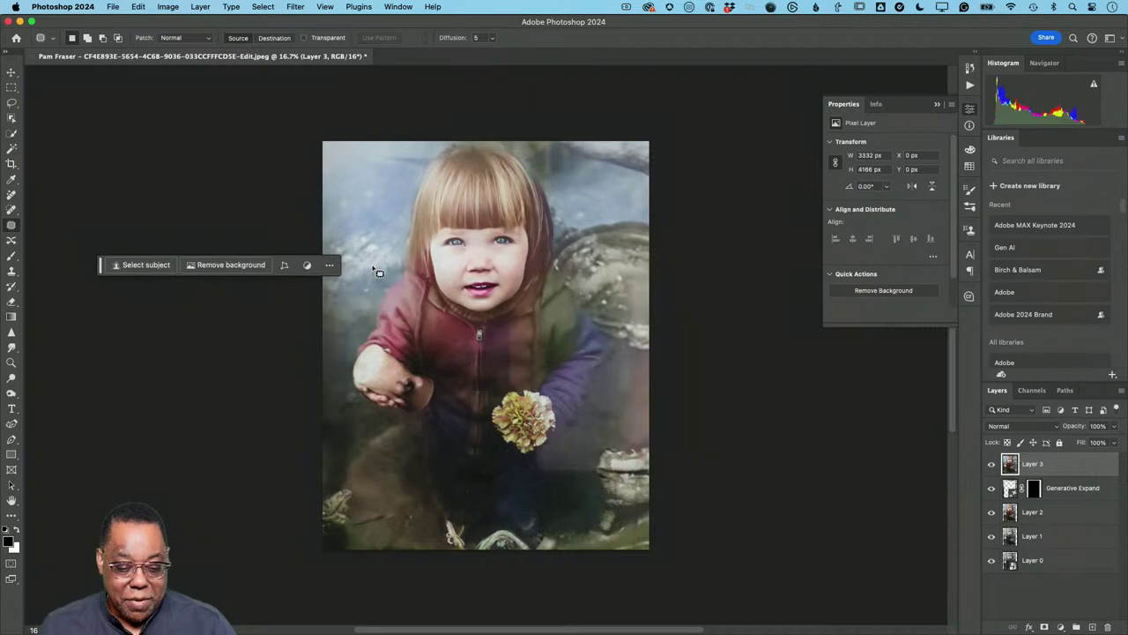